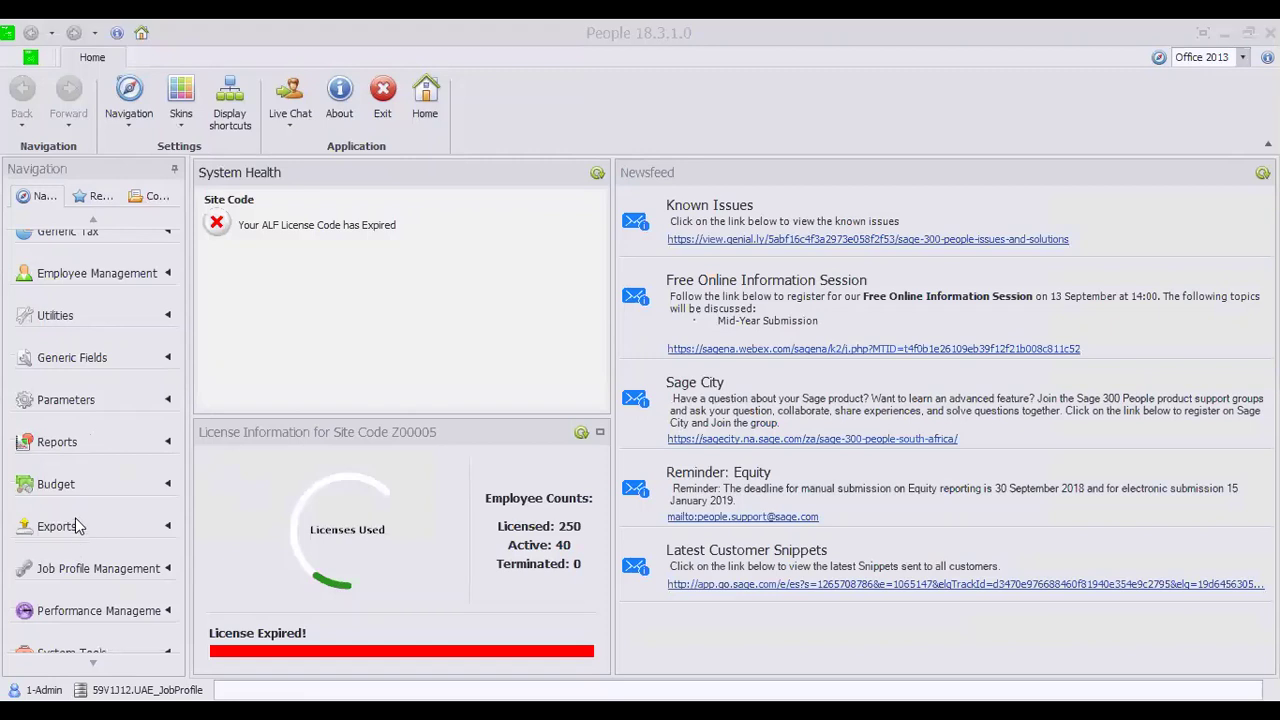
Open the Employees list from Employee Management.
{"action": "scroll", "coordinate": [84, 463], "scroll_direction": "down", "scroll_amount": 1}
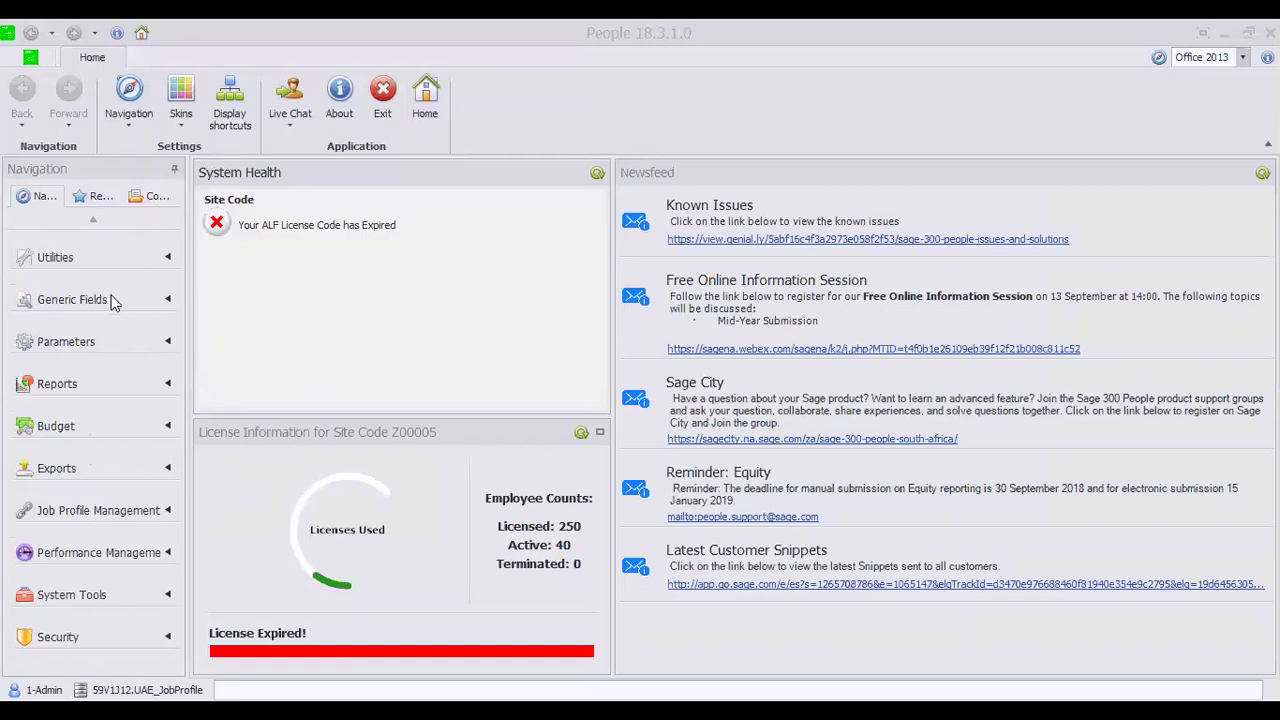
{"action": "scroll", "coordinate": [128, 392], "scroll_direction": "up", "scroll_amount": 3}
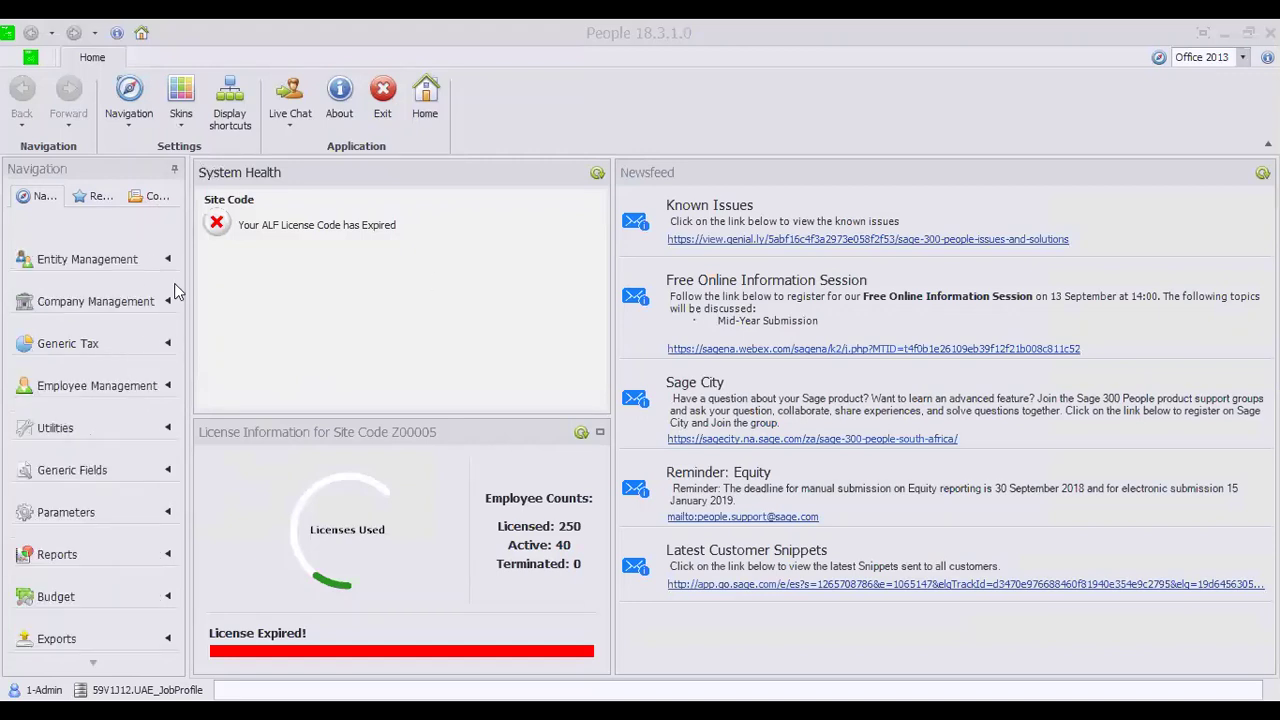
{"action": "left_click", "coordinate": [171, 378]}
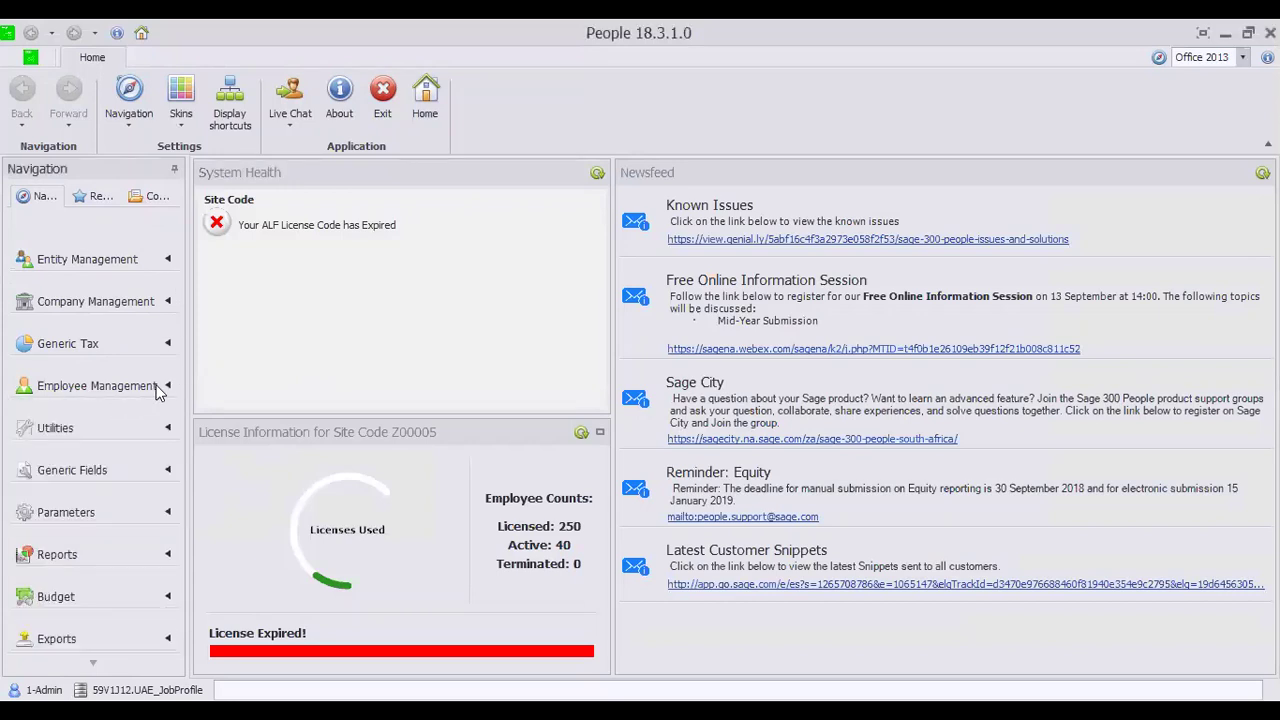
{"action": "left_click", "coordinate": [166, 386]}
{"action": "left_click", "coordinate": [72, 432]}
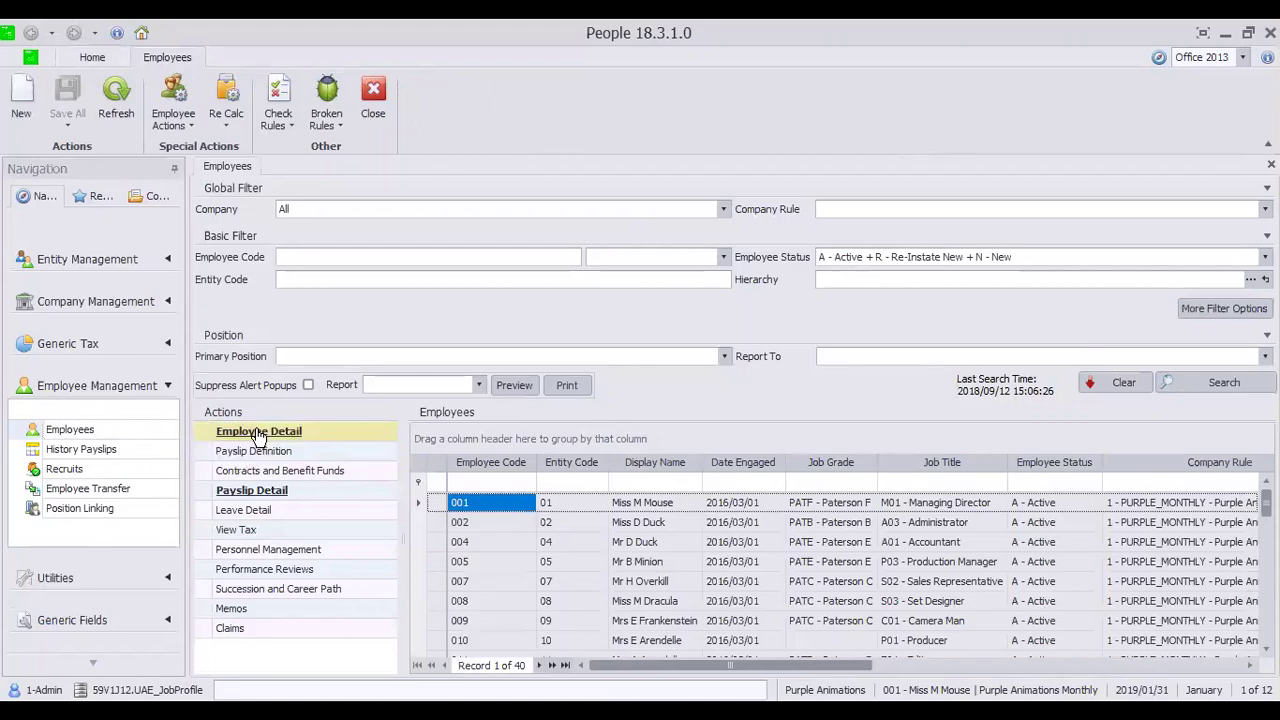
Look through the employee list, the companies offered by the Company filter and the available employee actions.
{"action": "scroll", "coordinate": [598, 556], "scroll_direction": "down", "scroll_amount": 2}
{"action": "scroll", "coordinate": [598, 563], "scroll_direction": "down", "scroll_amount": 6}
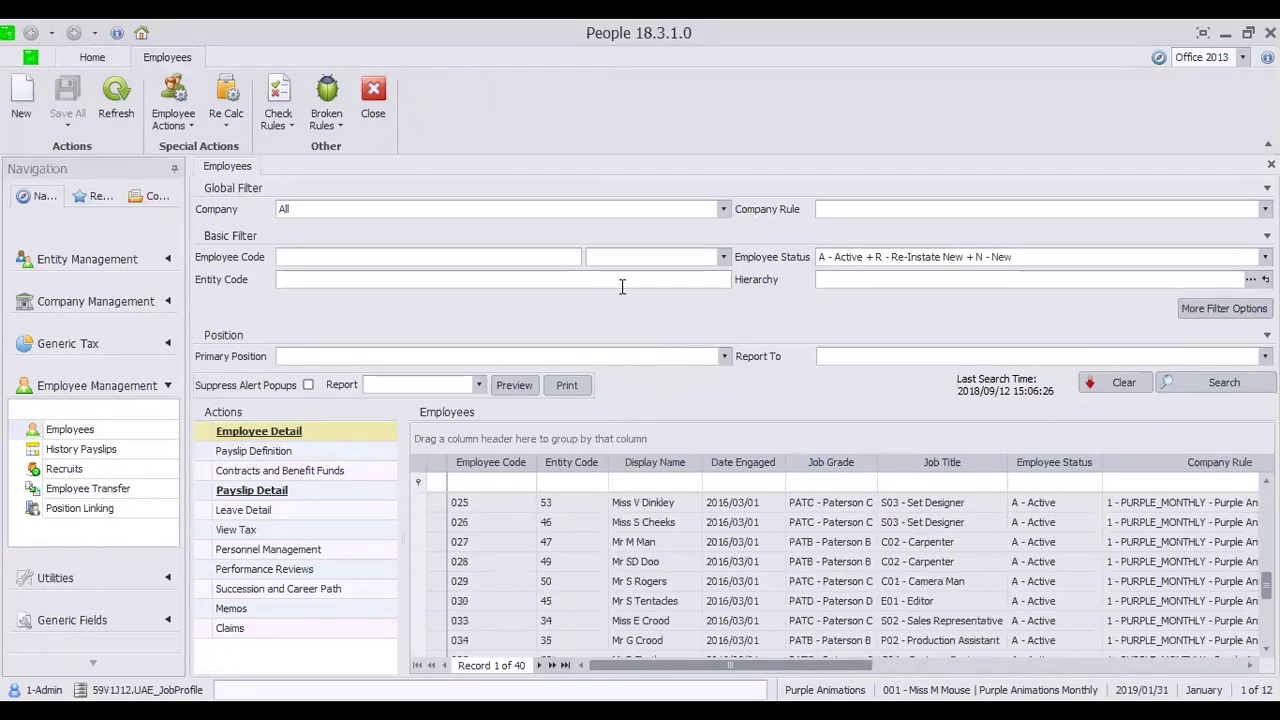
{"action": "left_click", "coordinate": [723, 209]}
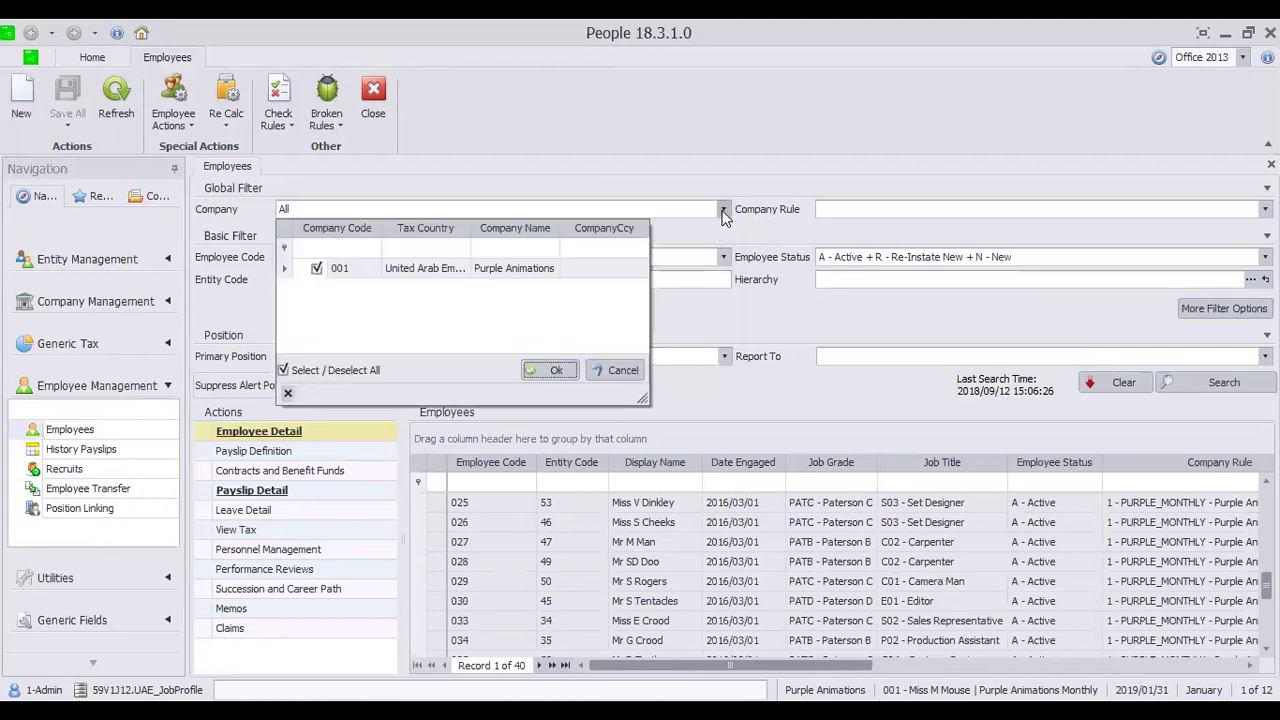
{"action": "left_click", "coordinate": [723, 210]}
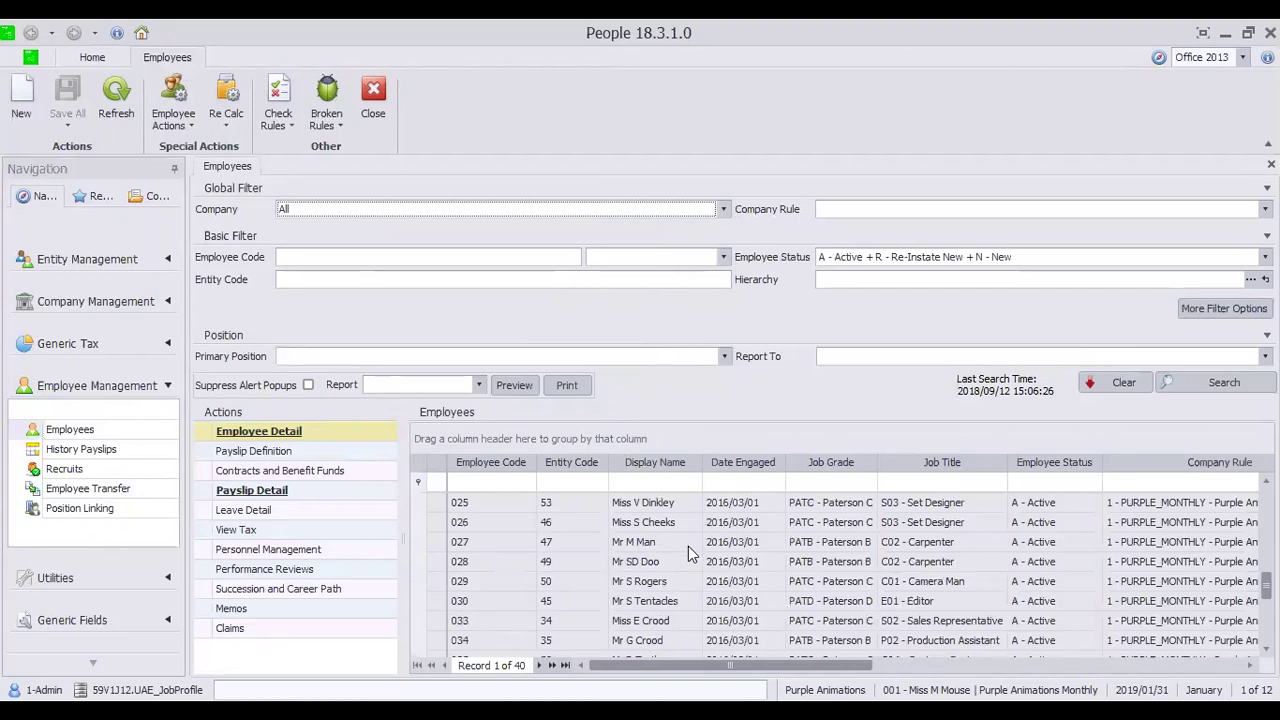
{"action": "scroll", "coordinate": [688, 546], "scroll_direction": "down", "scroll_amount": 4}
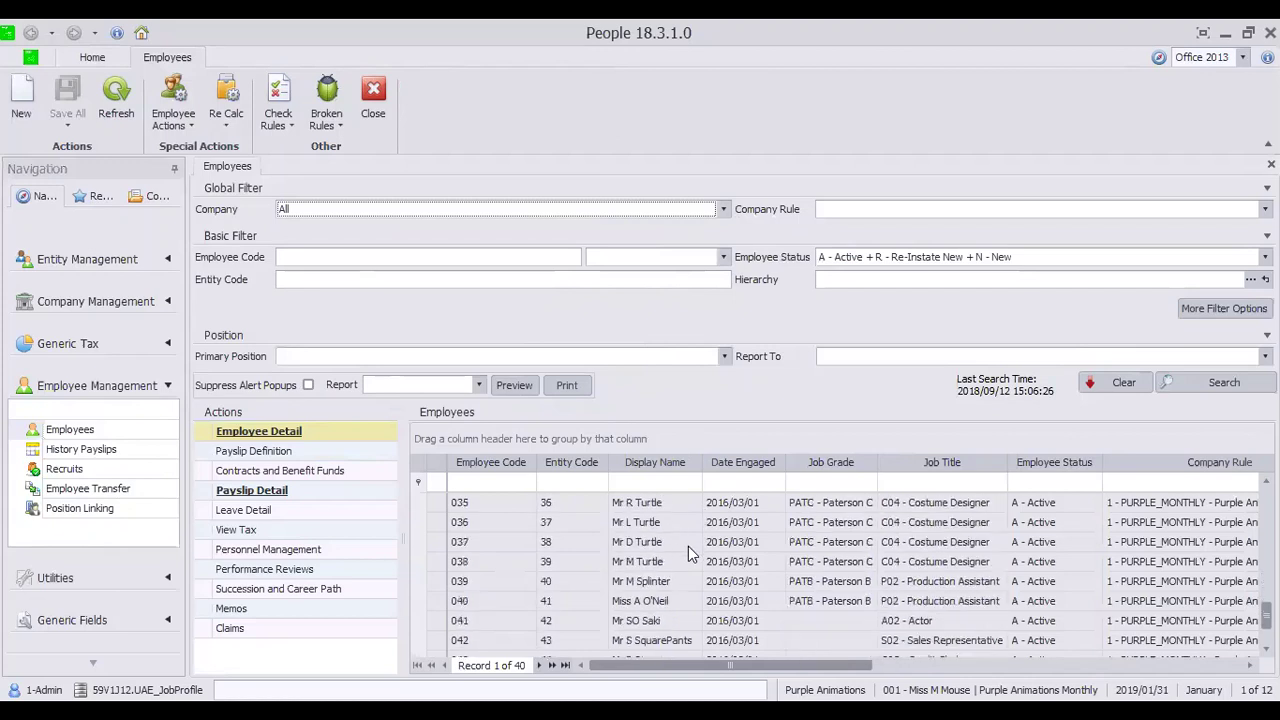
{"action": "left_click", "coordinate": [285, 451]}
{"action": "left_click", "coordinate": [284, 530]}
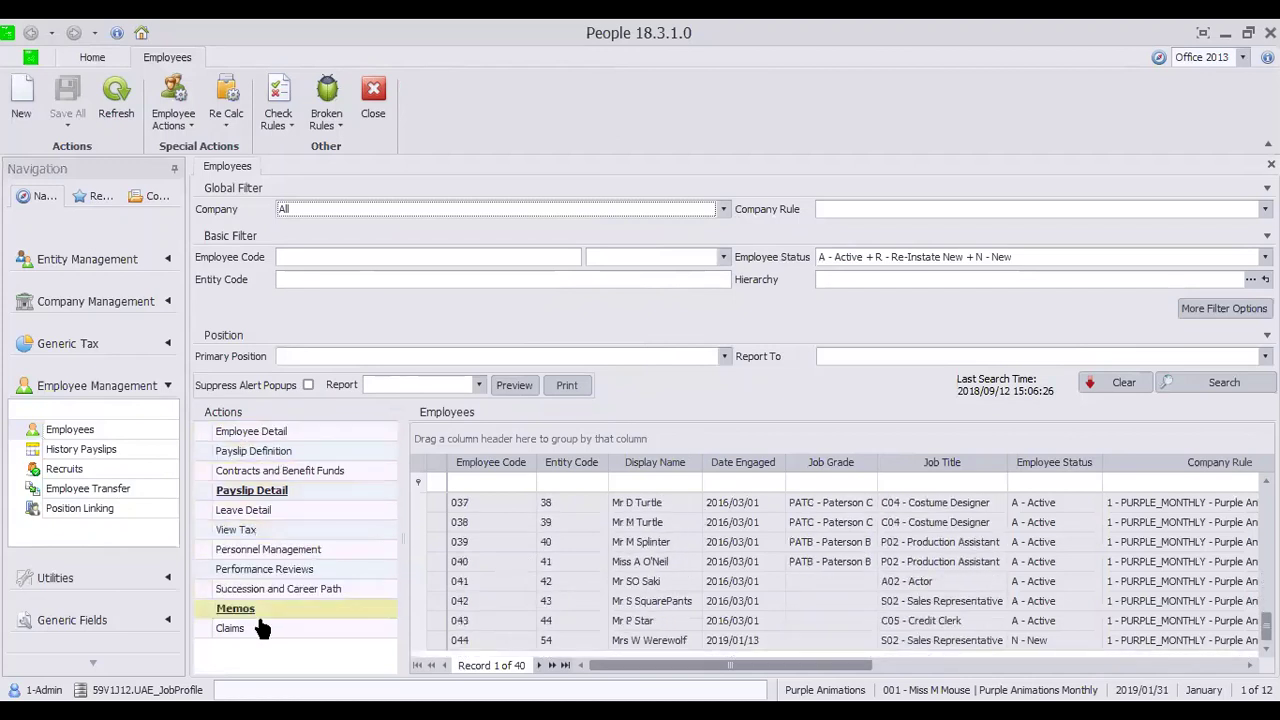
Open the first employee's Employee Detail record and show the Detail section of the Basic Information.
{"action": "left_click", "coordinate": [283, 438]}
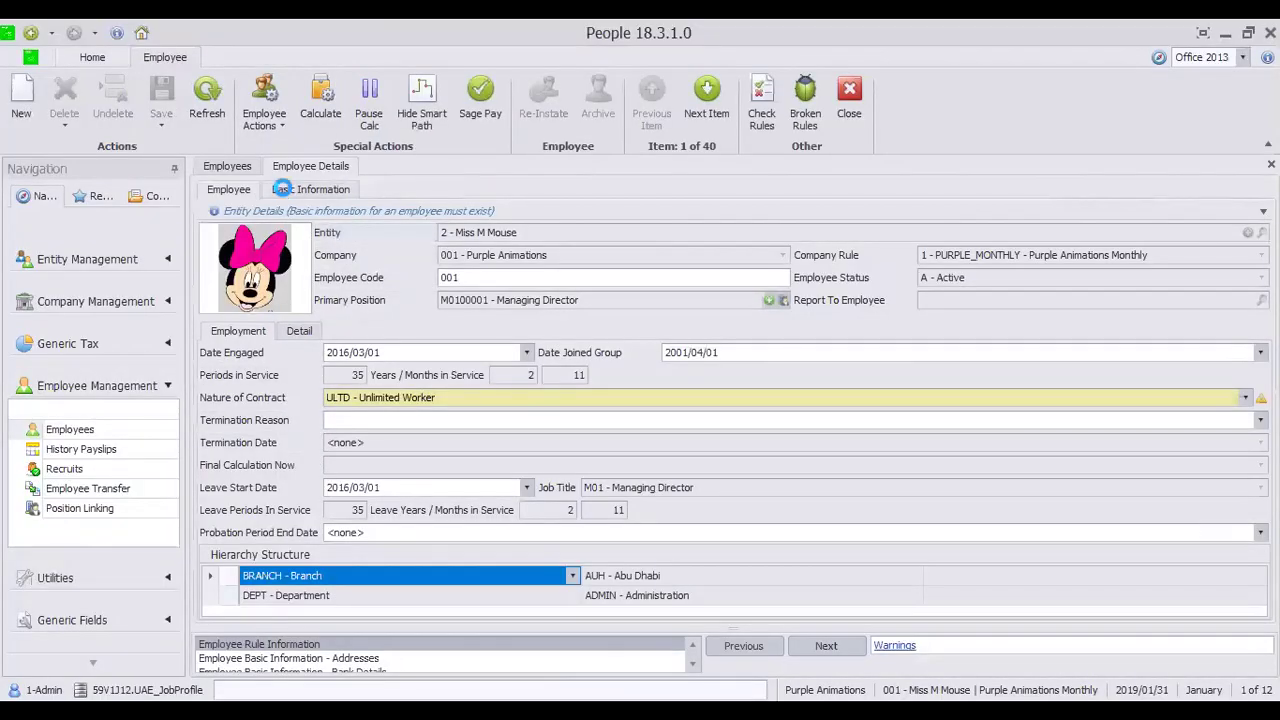
{"action": "left_click", "coordinate": [324, 196]}
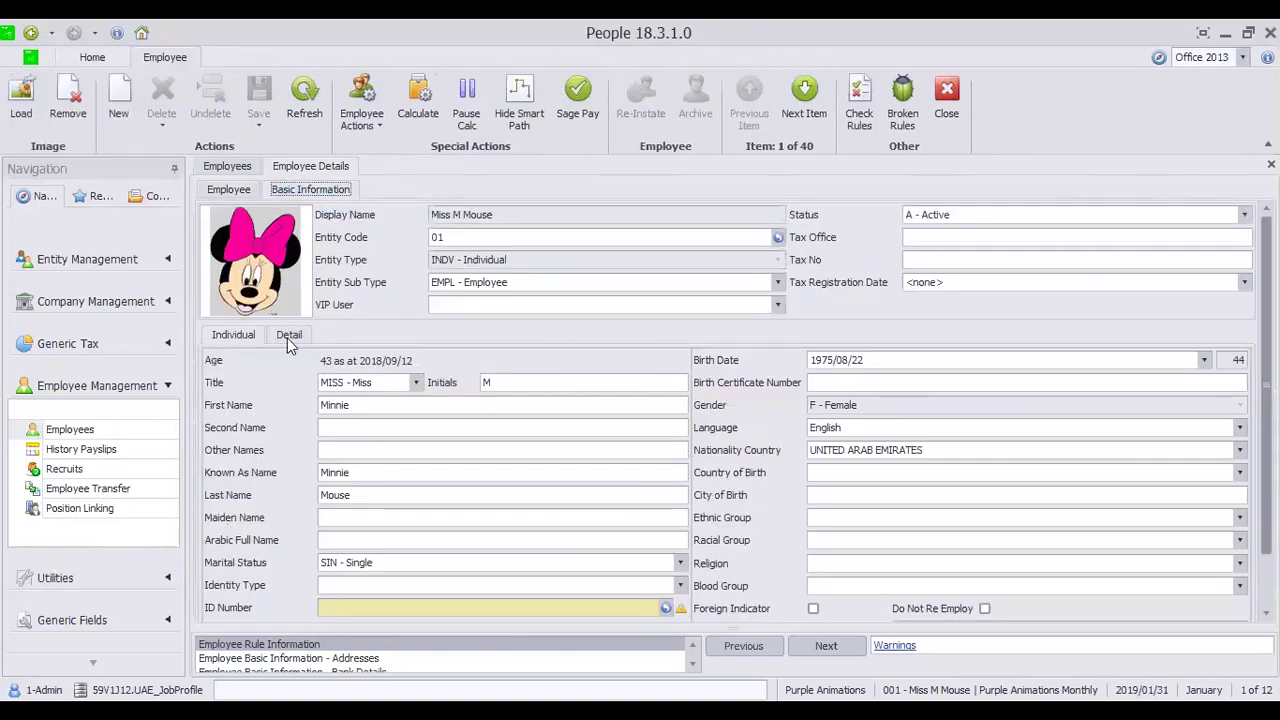
{"action": "left_click", "coordinate": [287, 338]}
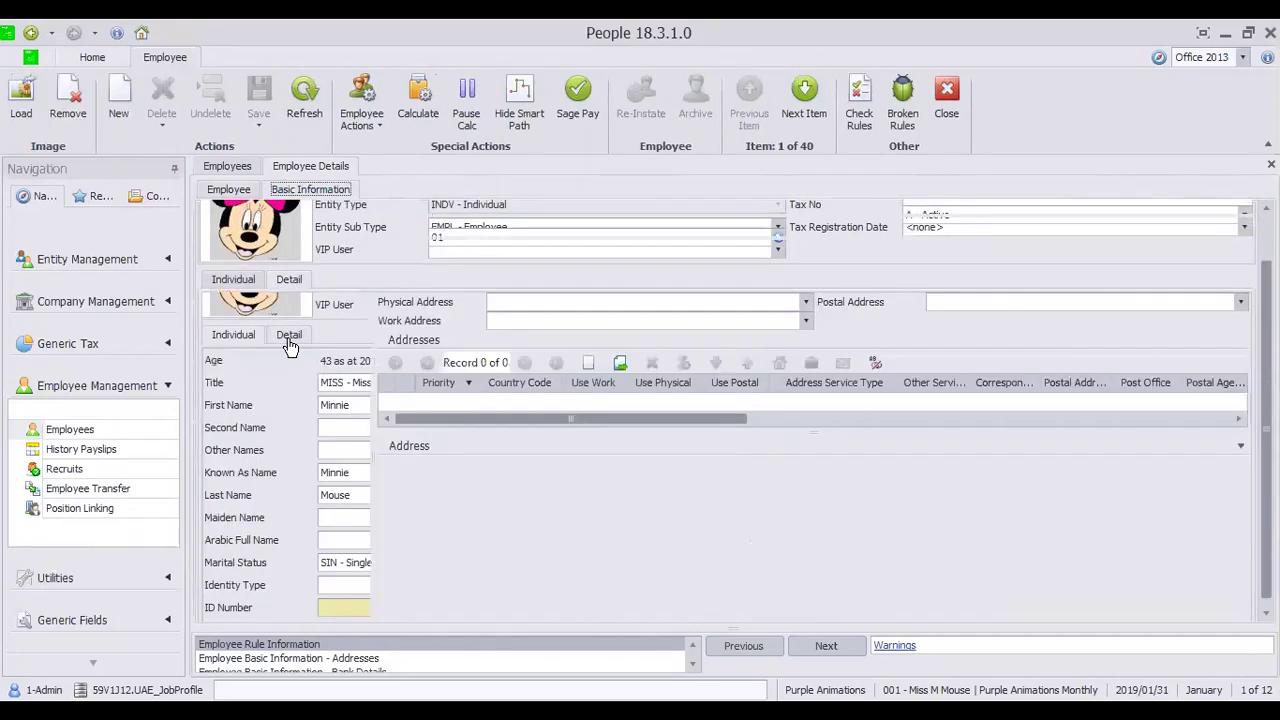
Return to the employee list, reopen the Employee Details, and review the individual and employment information.
{"action": "left_click", "coordinate": [232, 166]}
{"action": "left_click", "coordinate": [285, 431]}
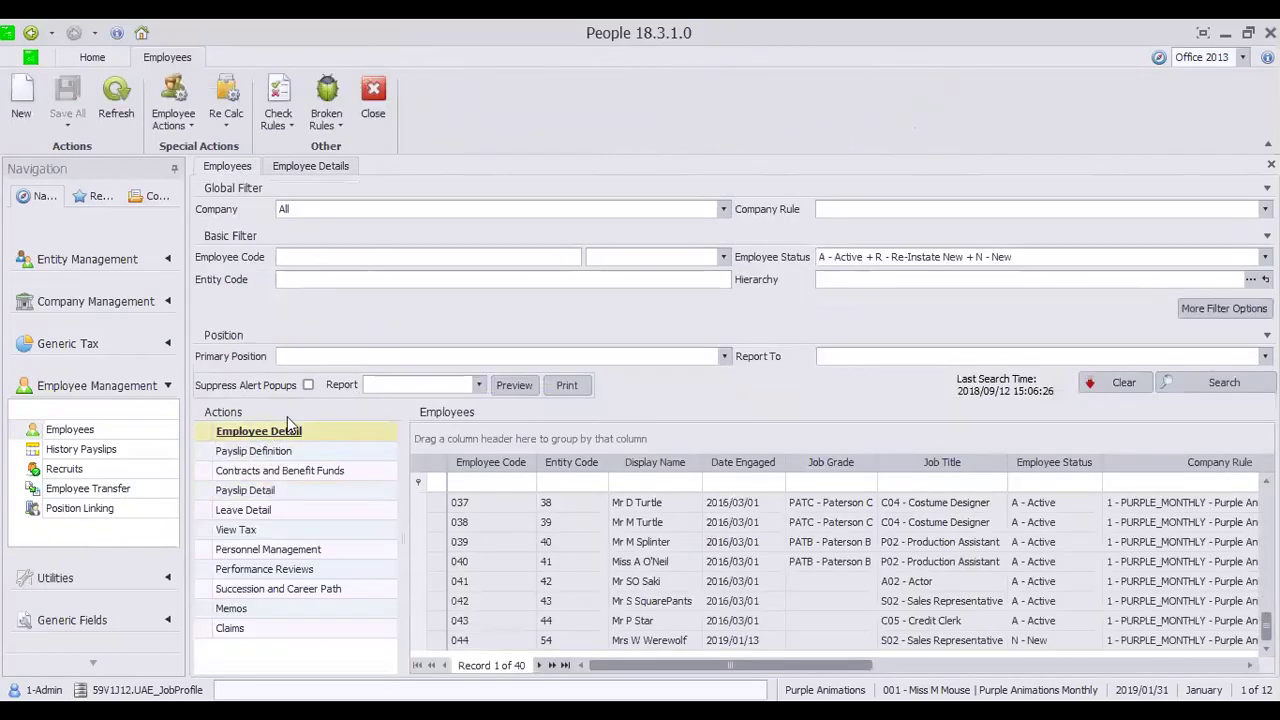
{"action": "left_click", "coordinate": [299, 170]}
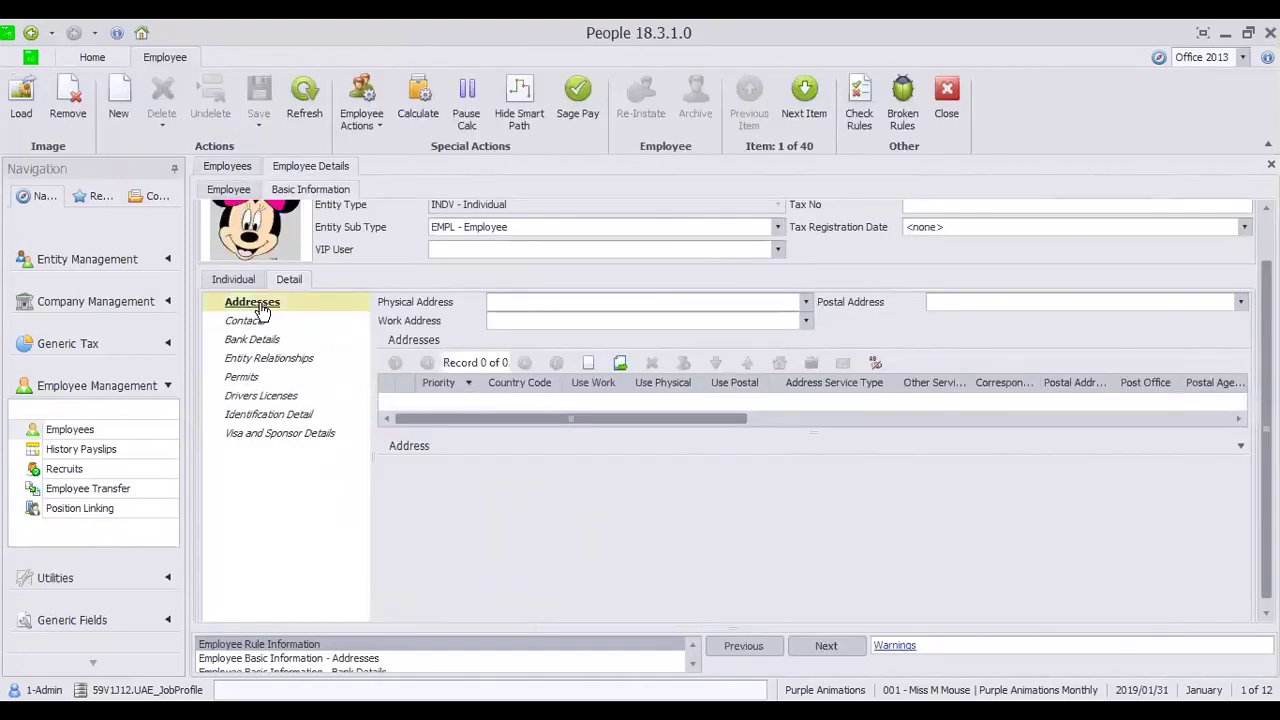
{"action": "scroll", "coordinate": [332, 276], "scroll_direction": "up", "scroll_amount": 1}
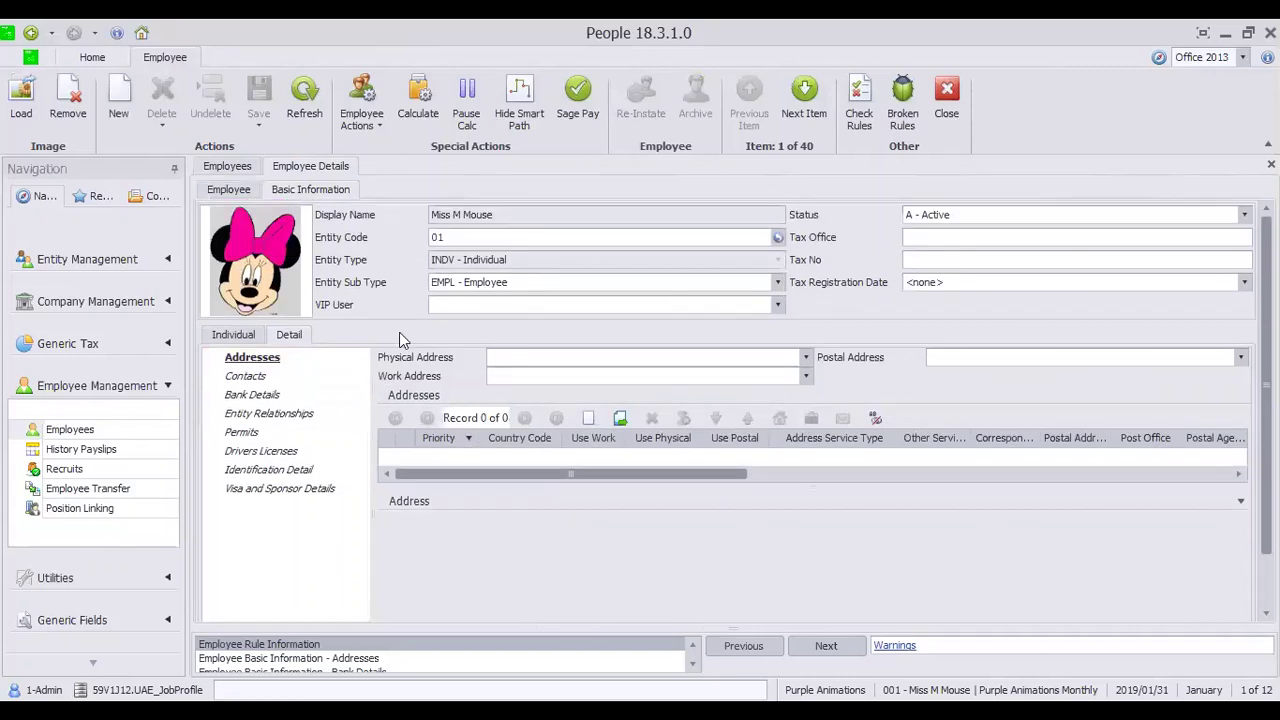
{"action": "left_click", "coordinate": [252, 337]}
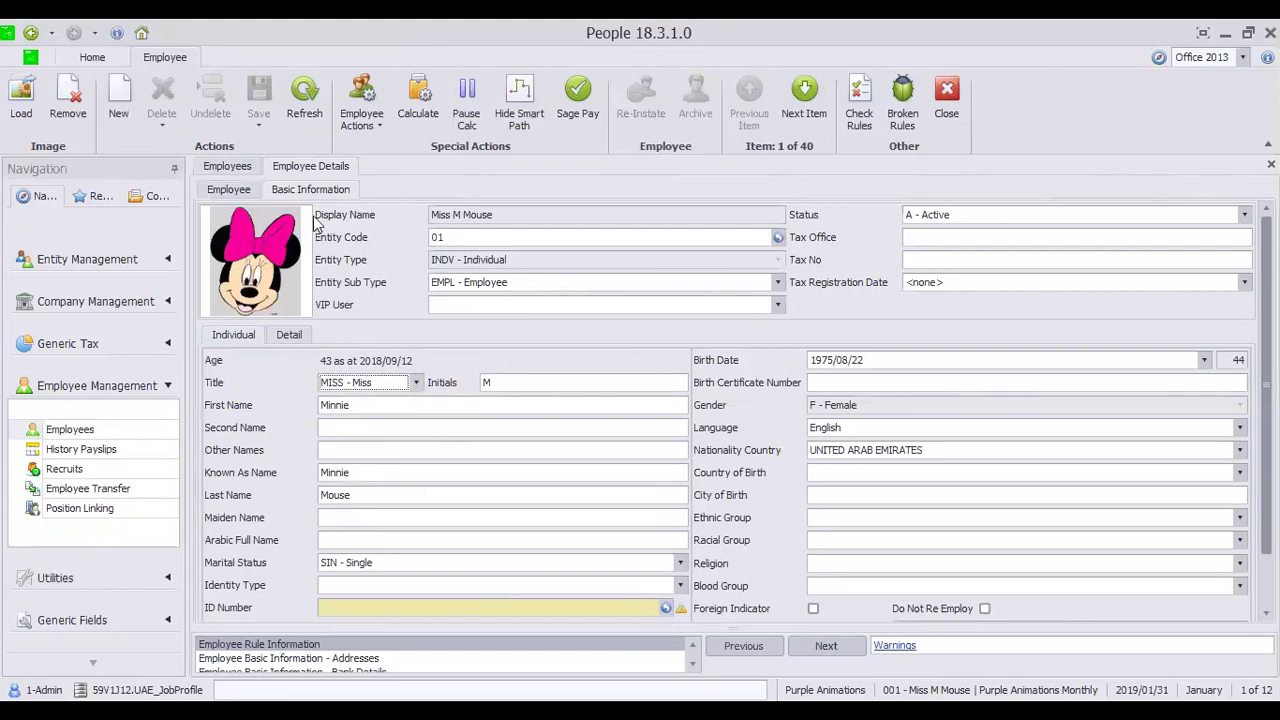
{"action": "left_click", "coordinate": [243, 190]}
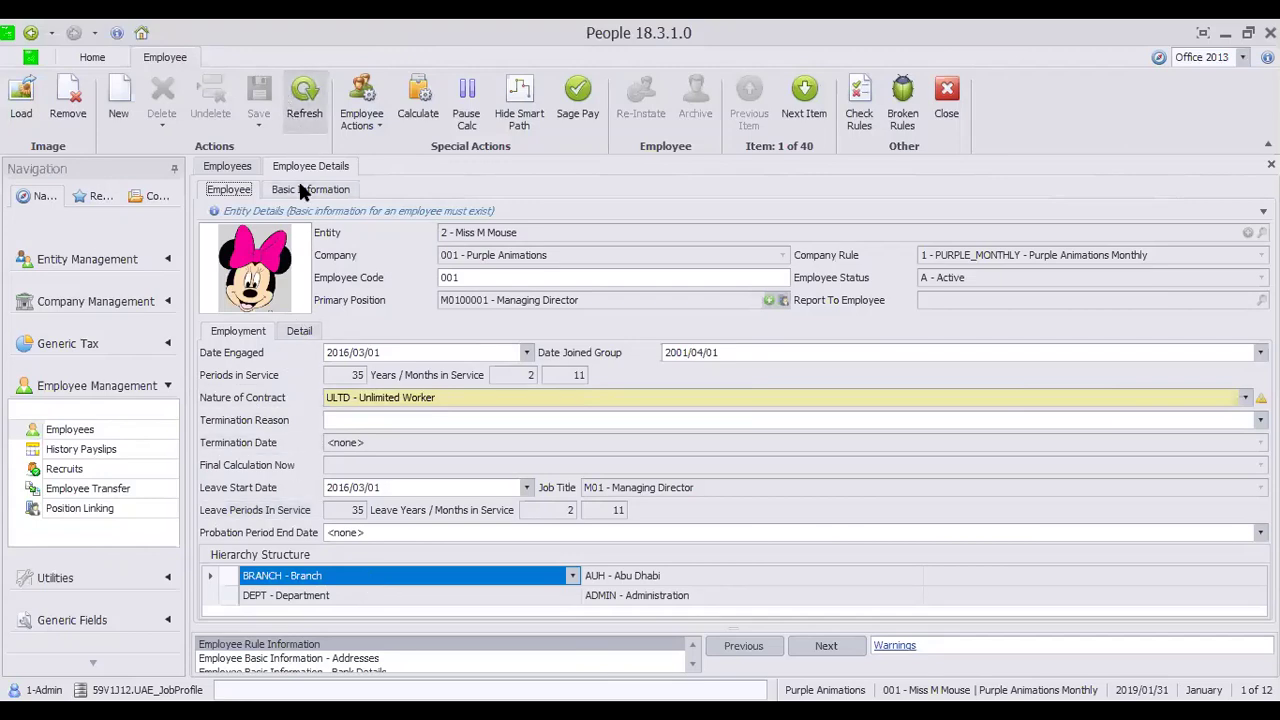
Back in the employee list, examine the Hierarchy lookup and the Employee Code filter options without selecting anything.
{"action": "left_click", "coordinate": [224, 167]}
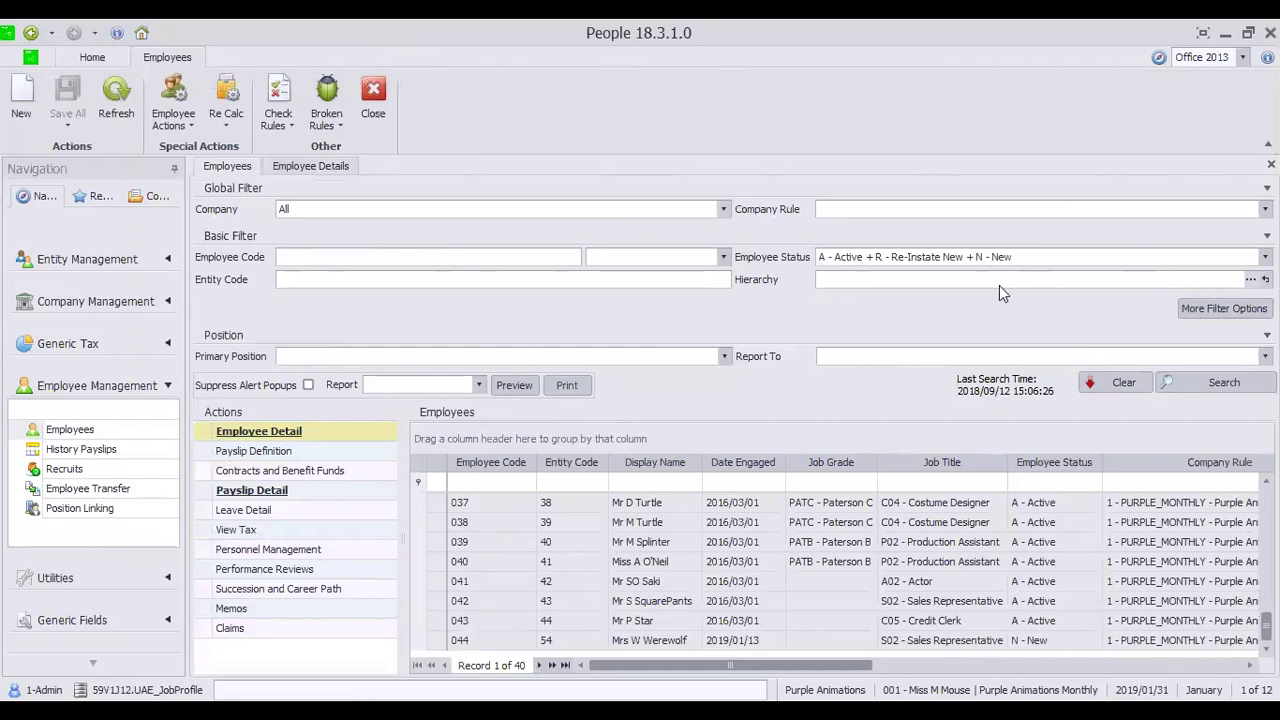
{"action": "left_click", "coordinate": [890, 284]}
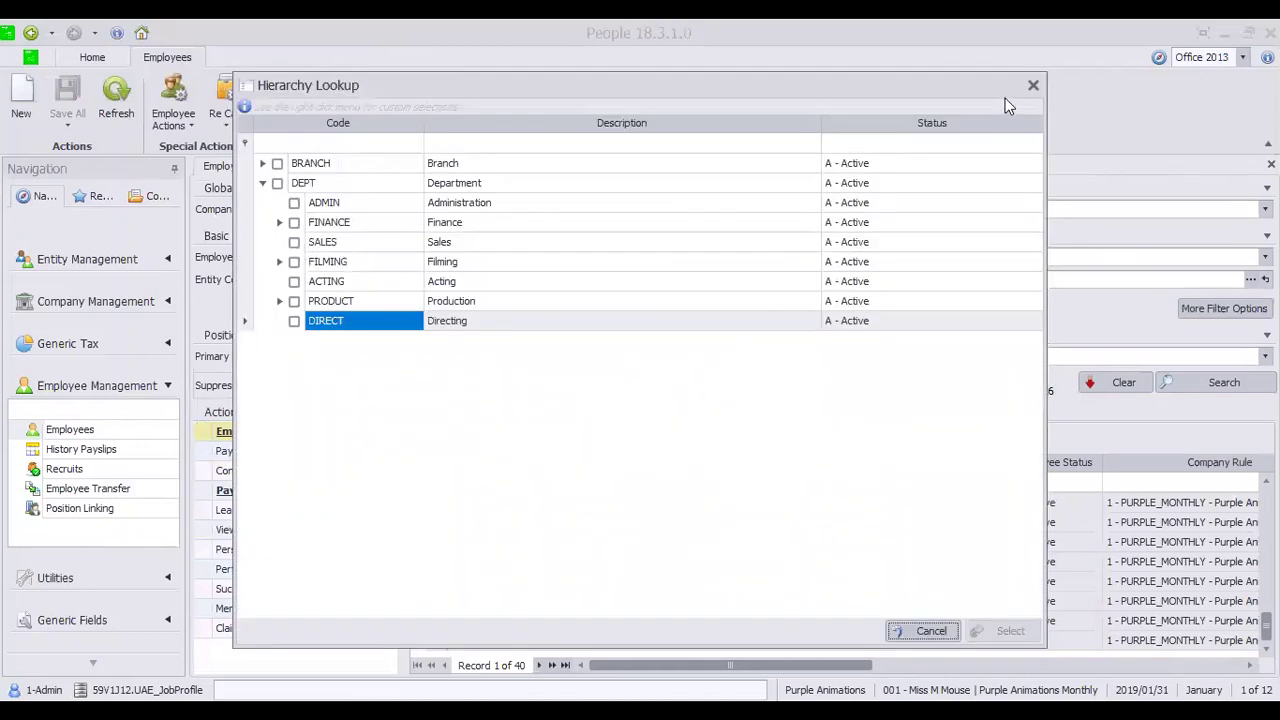
{"action": "left_click", "coordinate": [1034, 85]}
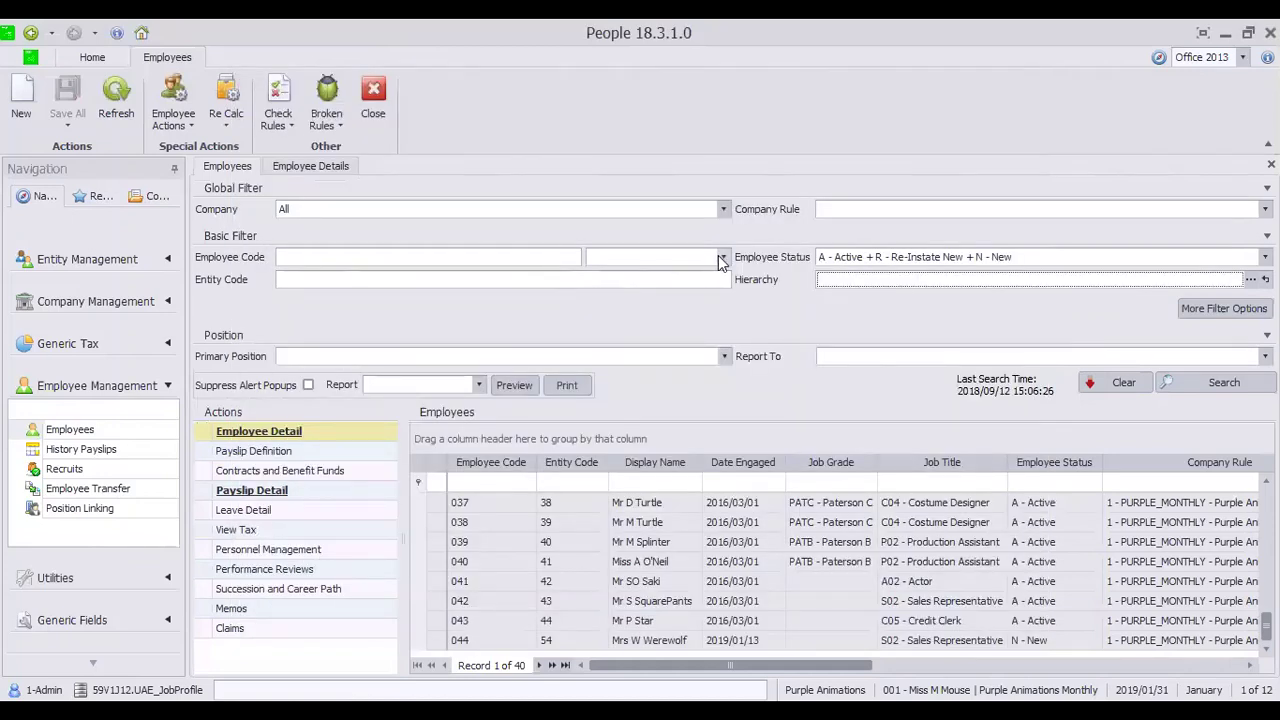
{"action": "left_click", "coordinate": [722, 258]}
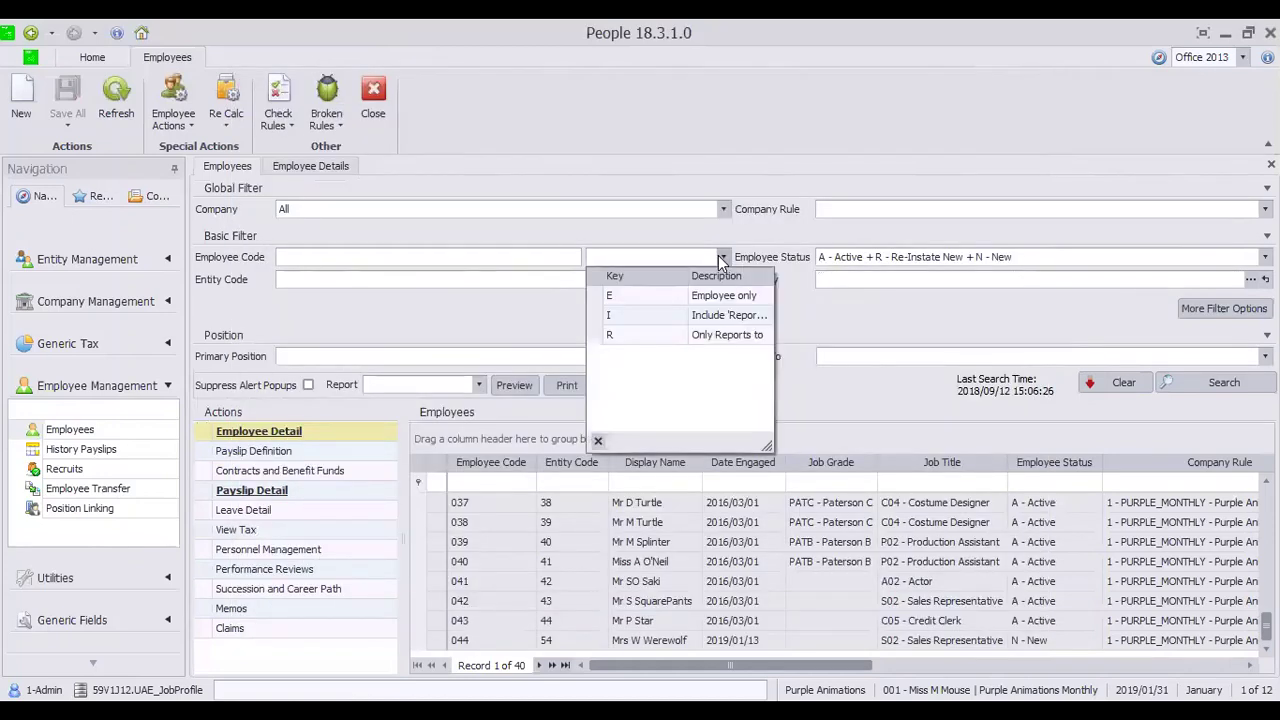
{"action": "left_click", "coordinate": [447, 442]}
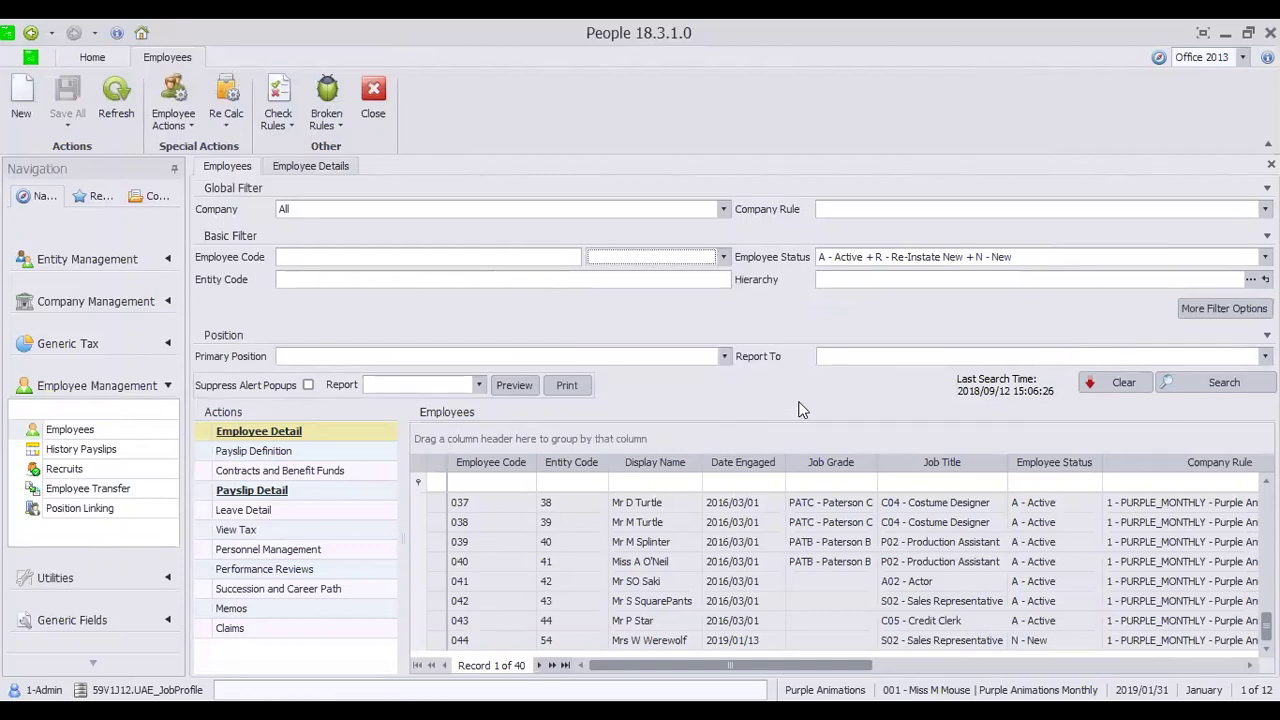
Open the first employee's Payslip Detail and view the 12 Month History, closing the history when done.
{"action": "left_click", "coordinate": [275, 491]}
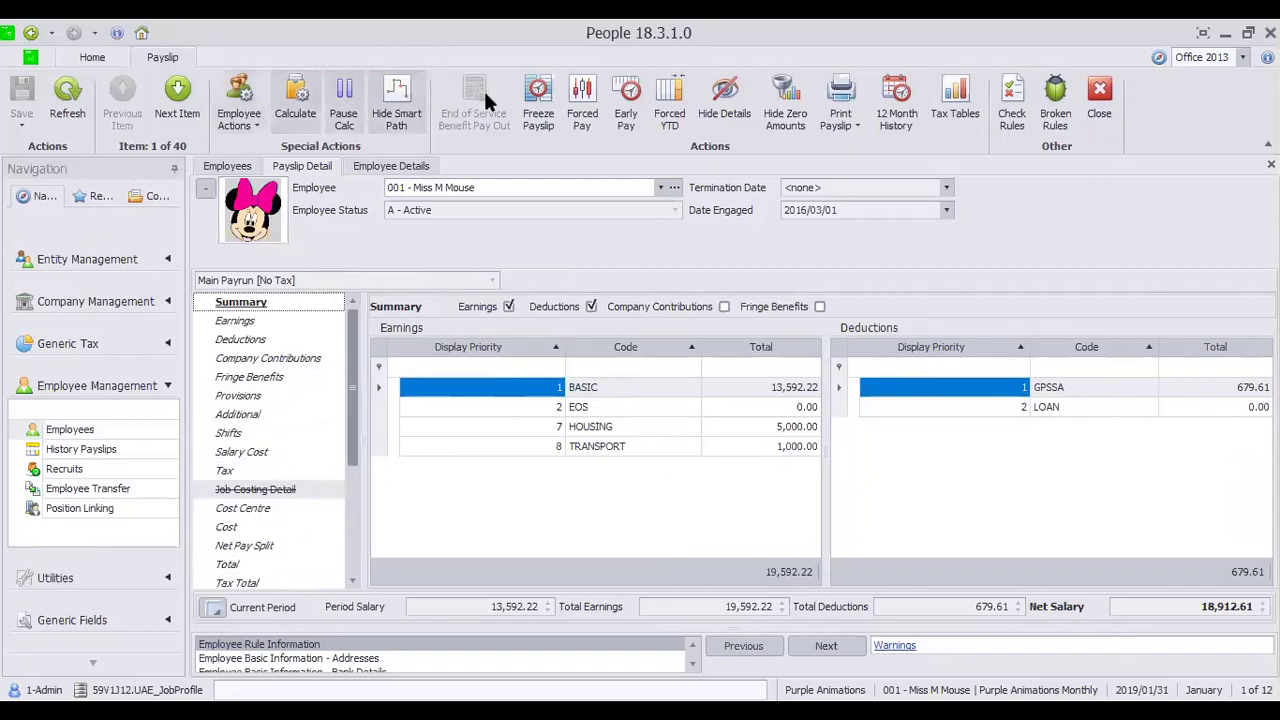
{"action": "left_click", "coordinate": [900, 100]}
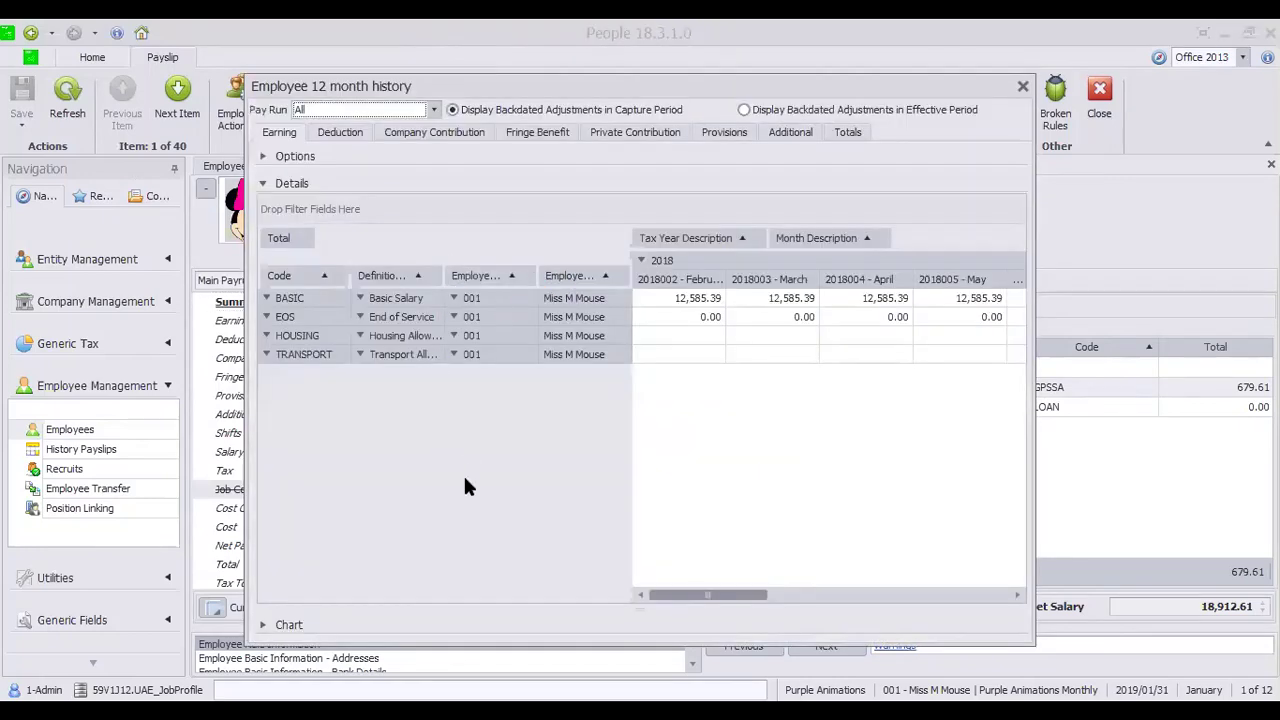
{"action": "left_click", "coordinate": [1022, 88]}
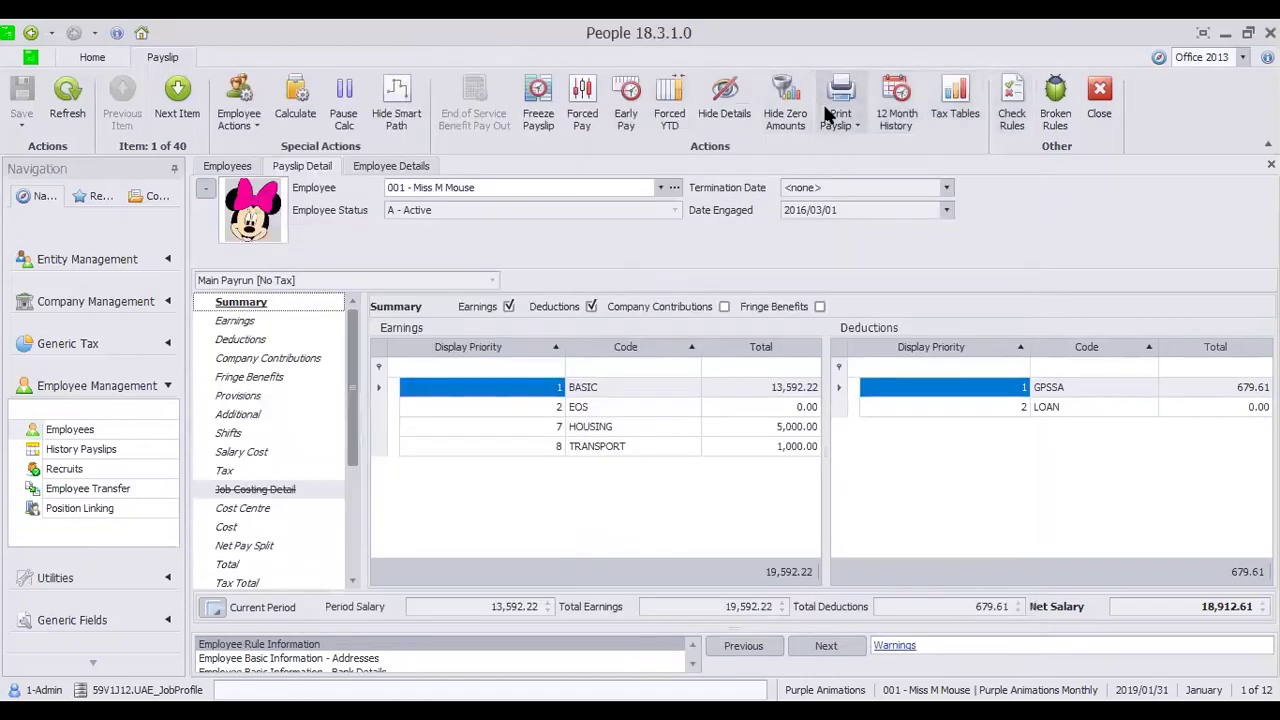
Preview the employee's printed payslip, review its earnings, deductions and contributions, and close the preview.
{"action": "left_click", "coordinate": [827, 115]}
{"action": "left_click", "coordinate": [893, 172]}
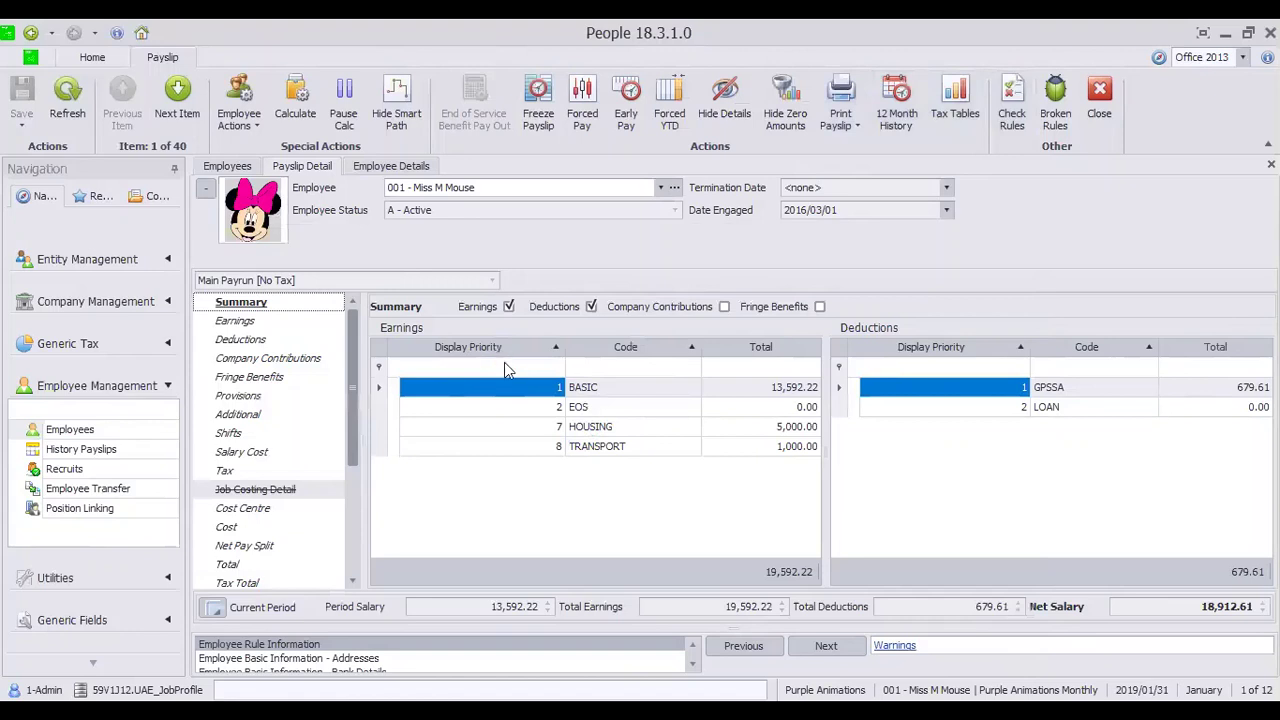
{"action": "left_click", "coordinate": [405, 325]}
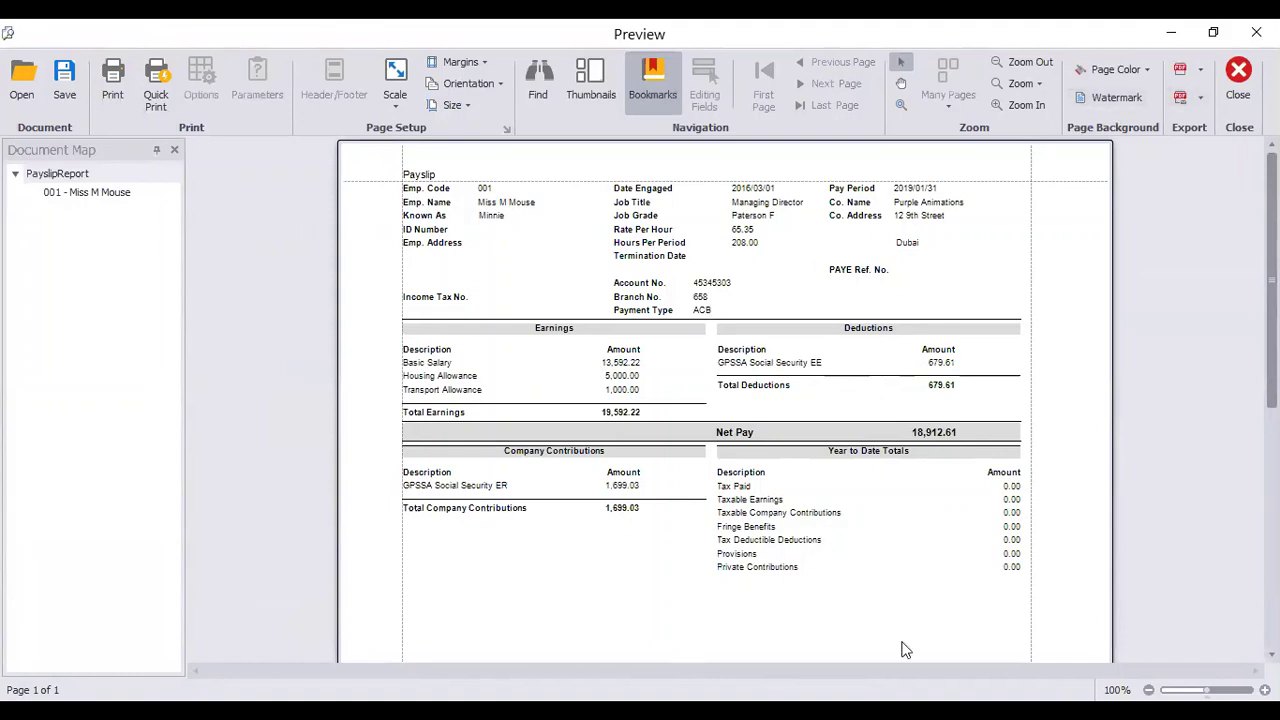
{"action": "scroll", "coordinate": [785, 512], "scroll_direction": "down", "scroll_amount": 1}
{"action": "scroll", "coordinate": [778, 503], "scroll_direction": "down", "scroll_amount": 2}
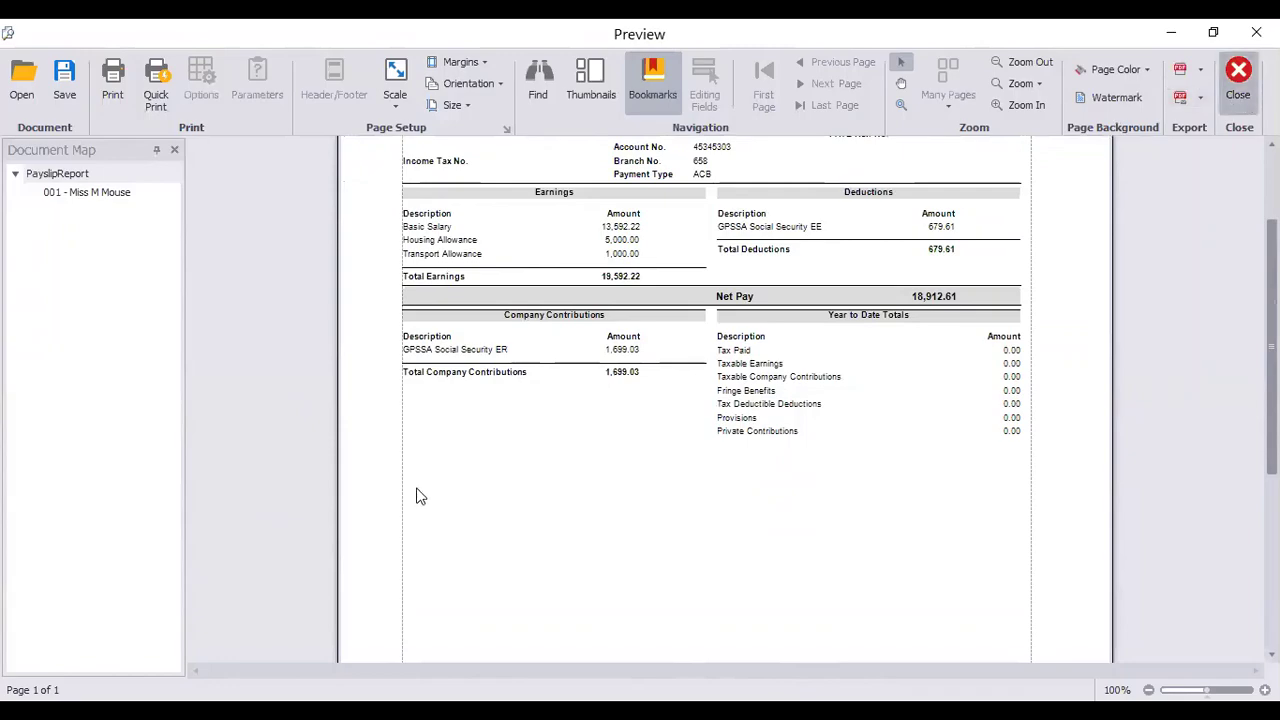
{"action": "key", "text": "Escape"}
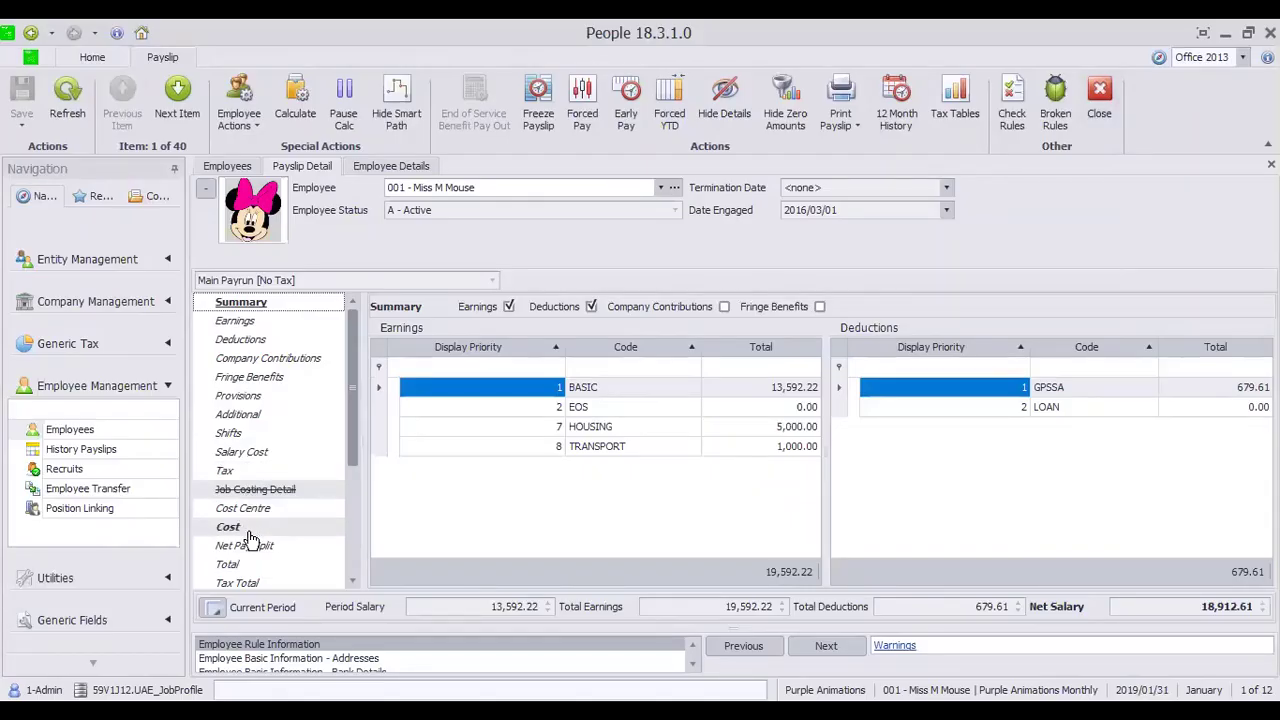
Run the TOT shortcut to view the company totals, widen the Earnings section, and close the totals window.
{"action": "left_click", "coordinate": [218, 690]}
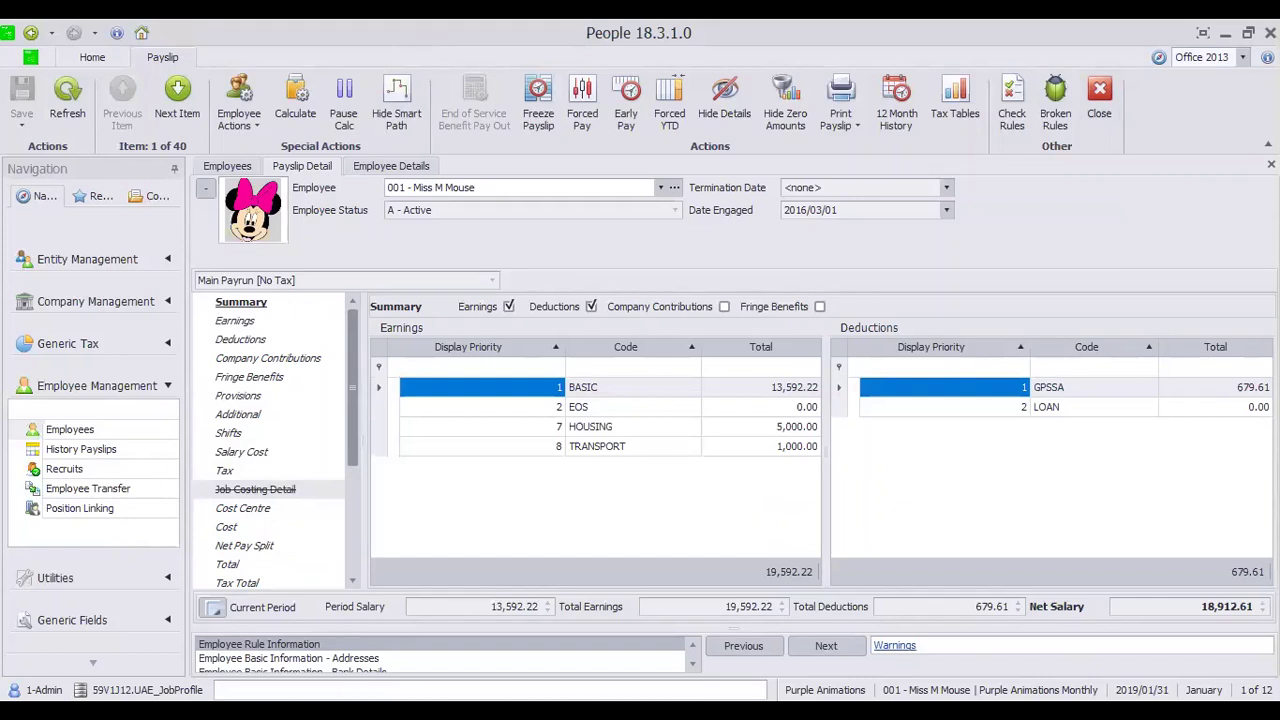
{"action": "type", "text": "TOT"}
{"action": "key", "text": "Return"}
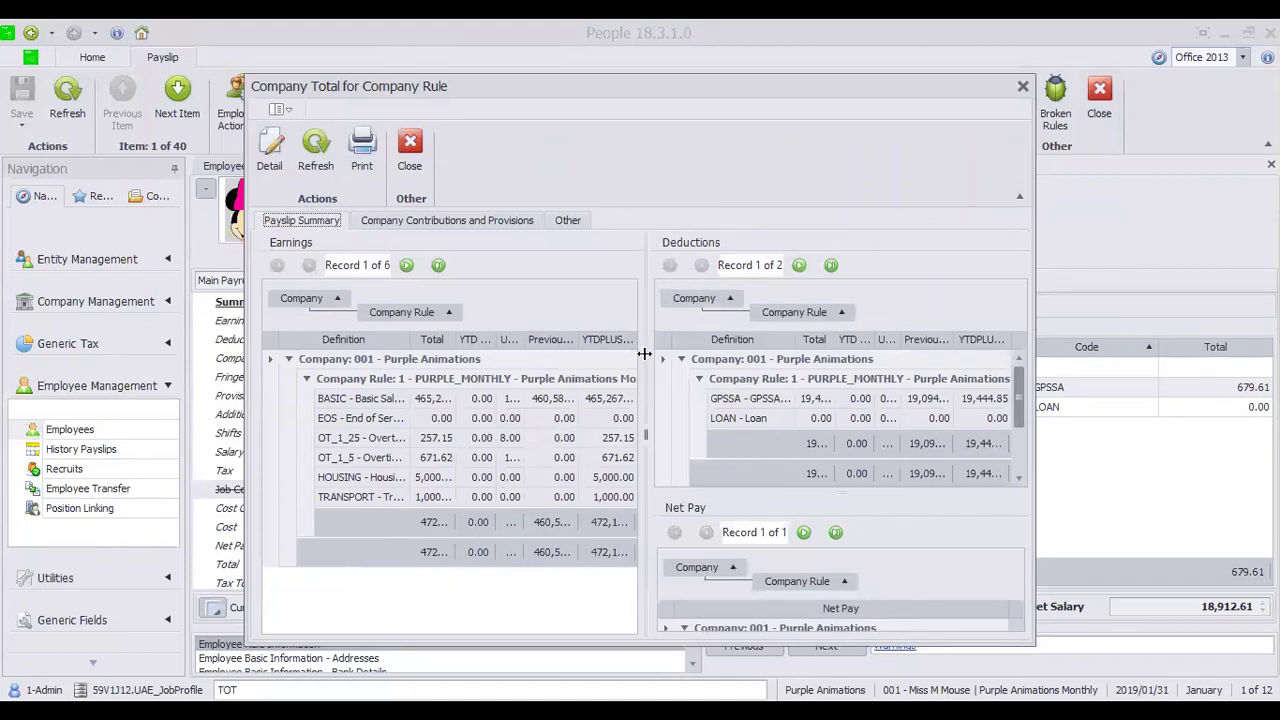
{"action": "left_click_drag", "start_coordinate": [646, 352], "coordinate": [688, 370]}
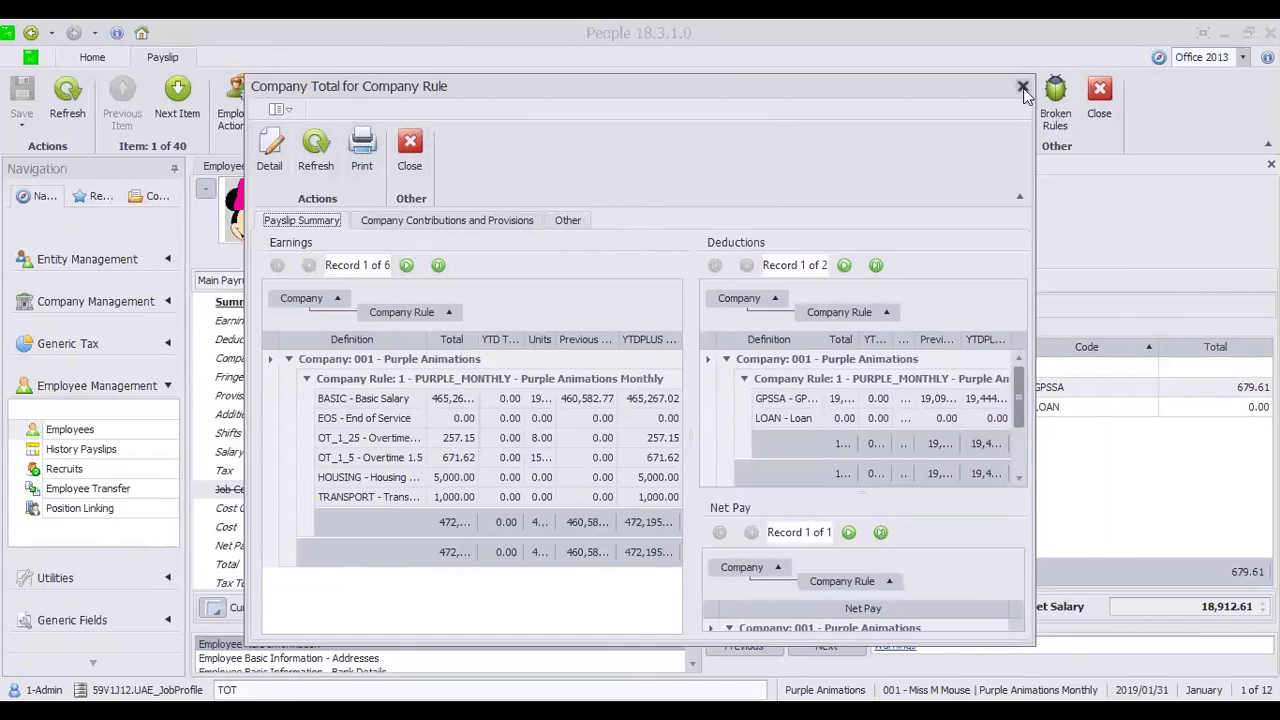
{"action": "left_click", "coordinate": [1022, 88]}
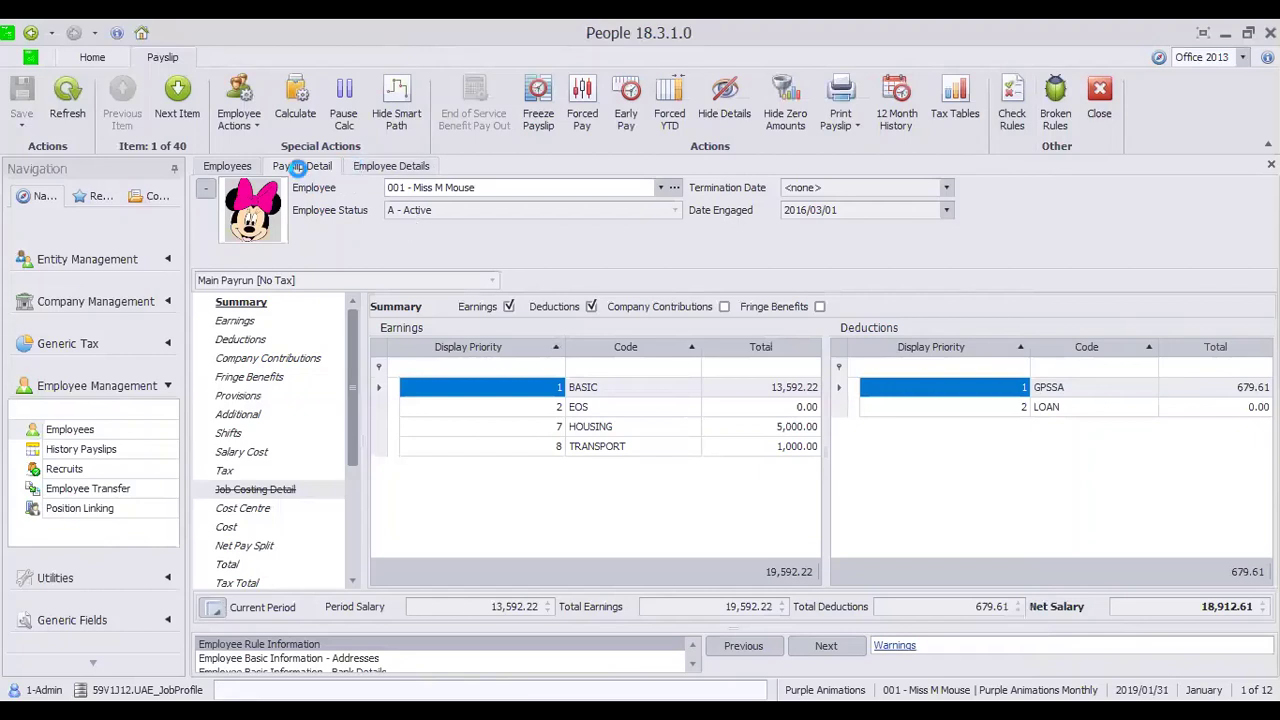
Close the employee's details and payslip, return to the Employees list, and collapse the Employee Management group.
{"action": "left_click", "coordinate": [95, 432]}
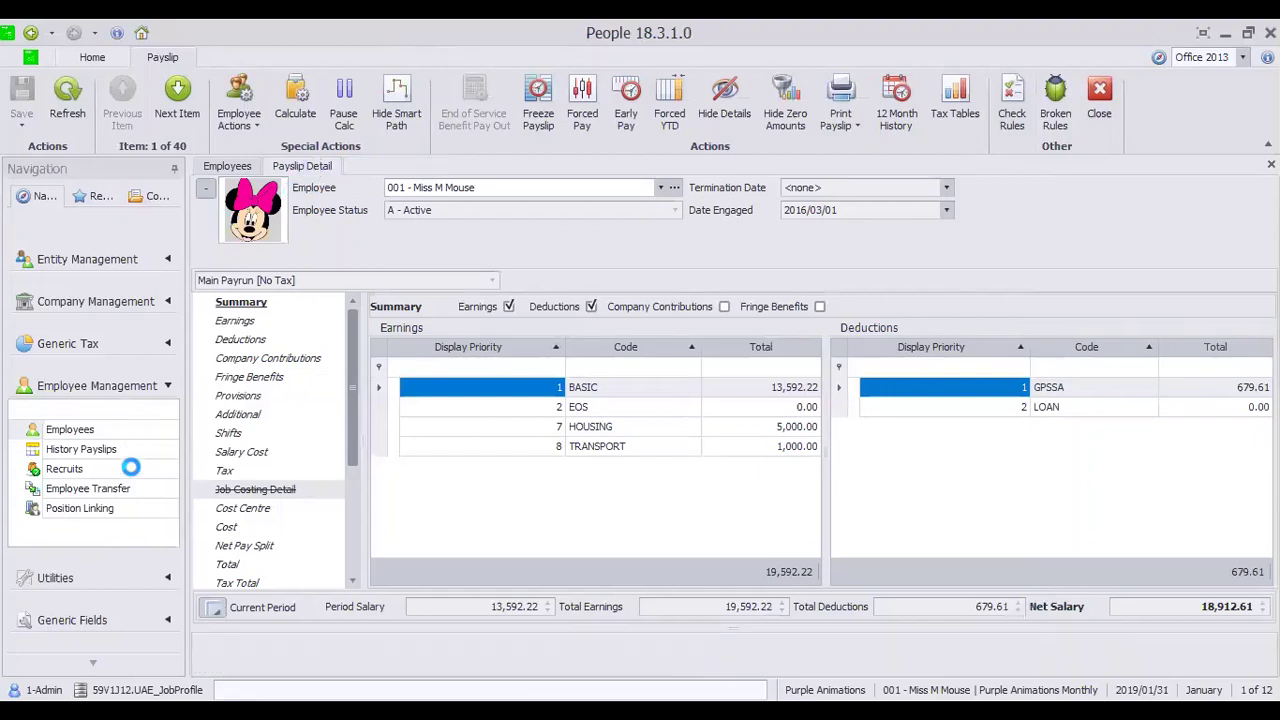
{"action": "left_click", "coordinate": [167, 386]}
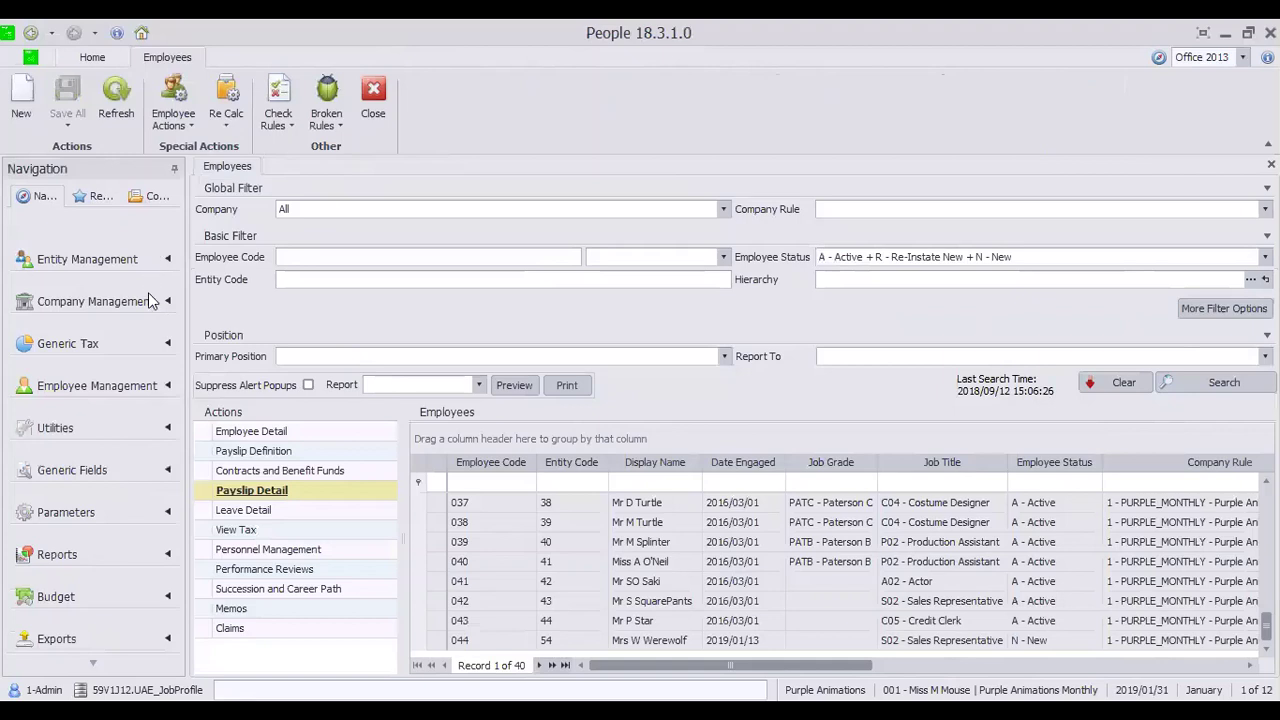
Expand the Company Management group and open the Leave Definitions list.
{"action": "left_click", "coordinate": [169, 385]}
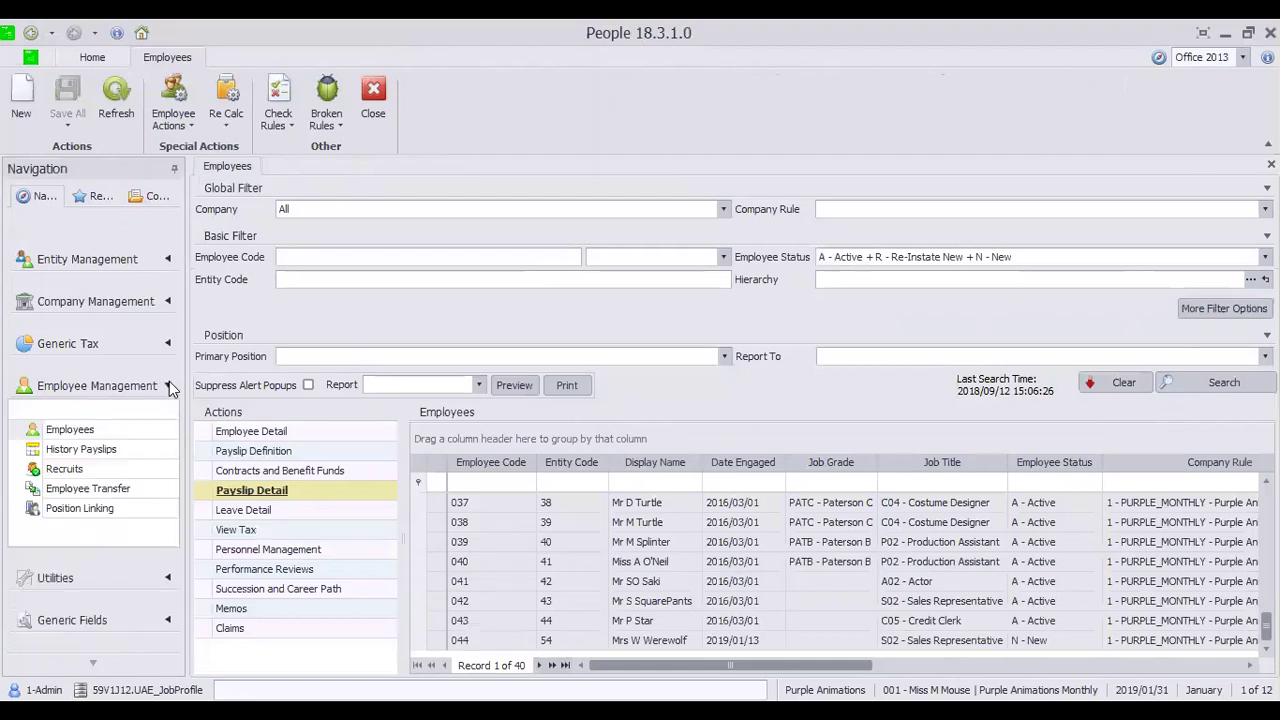
{"action": "left_click", "coordinate": [169, 383]}
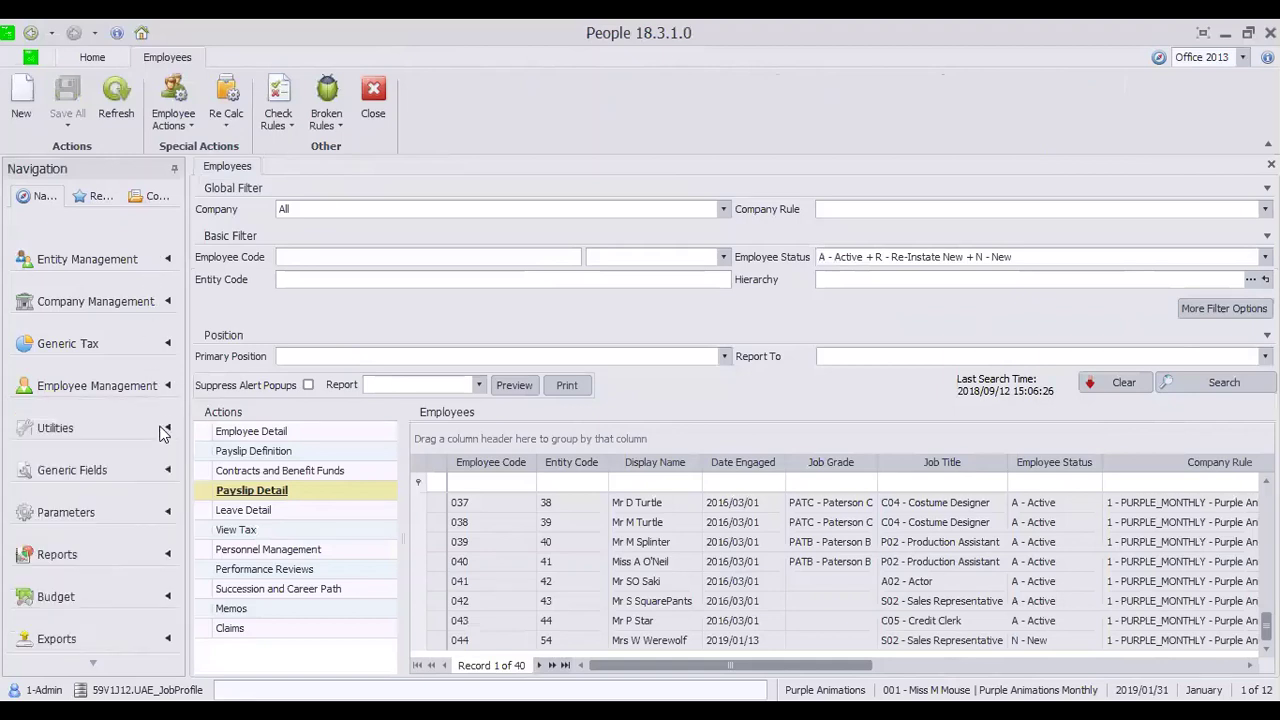
{"action": "left_click", "coordinate": [169, 303]}
{"action": "scroll", "coordinate": [135, 410], "scroll_direction": "down", "scroll_amount": 4}
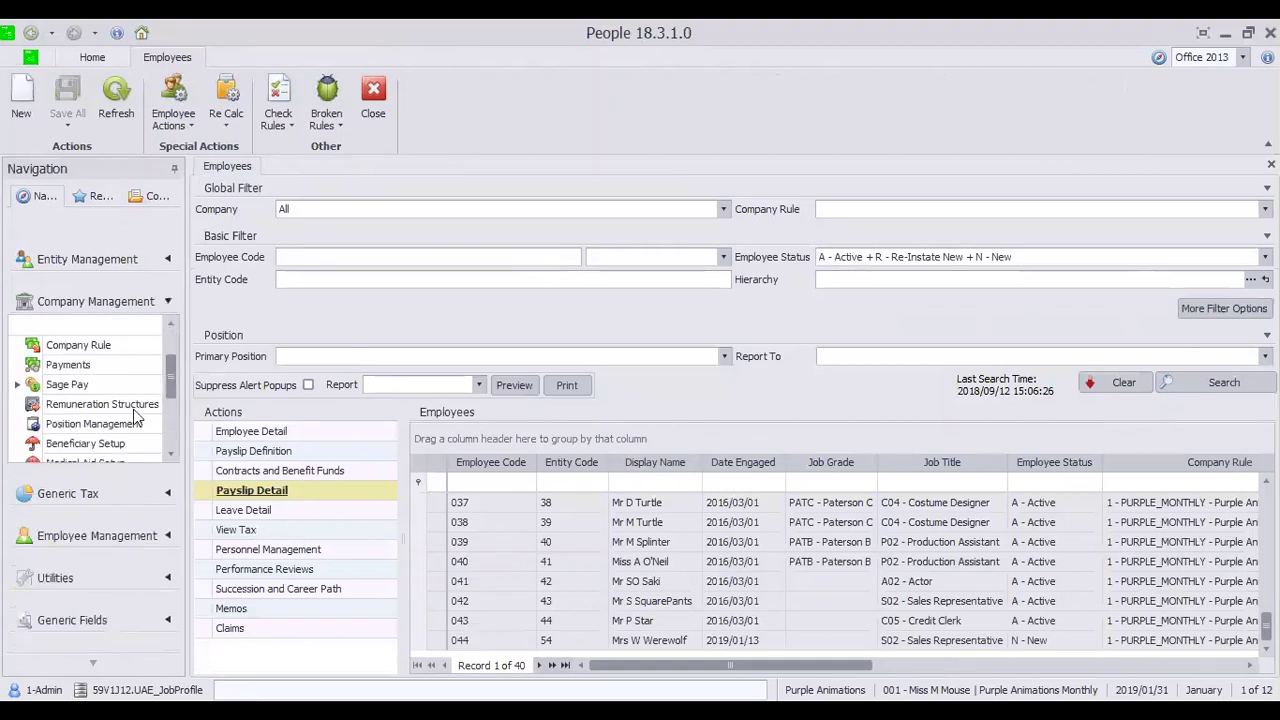
{"action": "double_click", "coordinate": [118, 367]}
{"action": "left_click", "coordinate": [145, 386]}
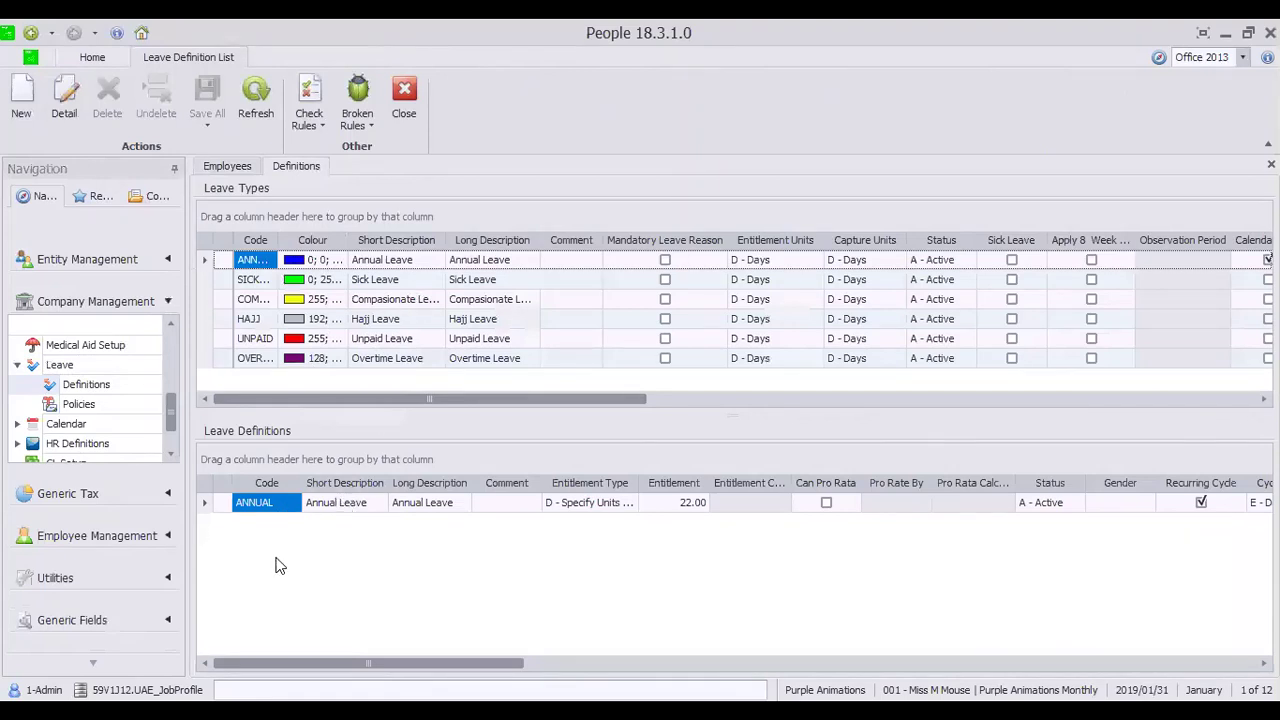
Look through the Company Management entries and expand the Employee Management group below them.
{"action": "left_click_drag", "start_coordinate": [163, 416], "coordinate": [163, 429]}
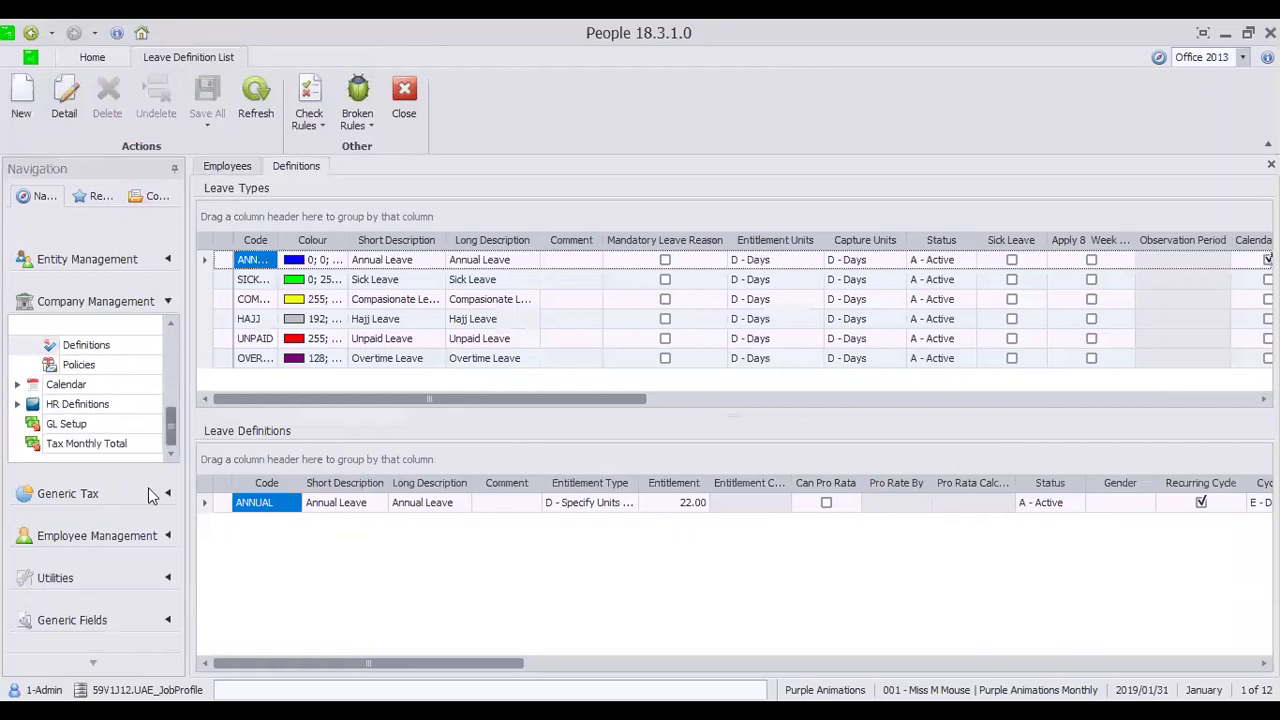
{"action": "scroll", "coordinate": [167, 558], "scroll_direction": "down", "scroll_amount": 3}
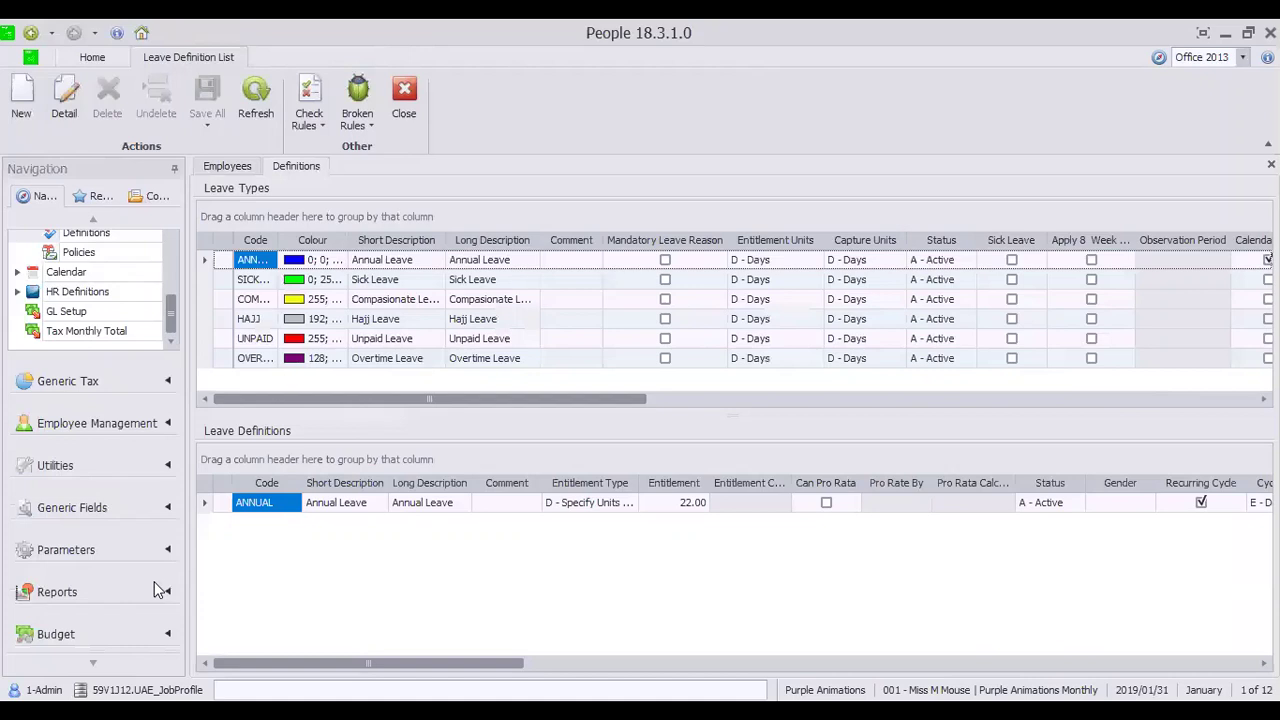
{"action": "left_click", "coordinate": [169, 424]}
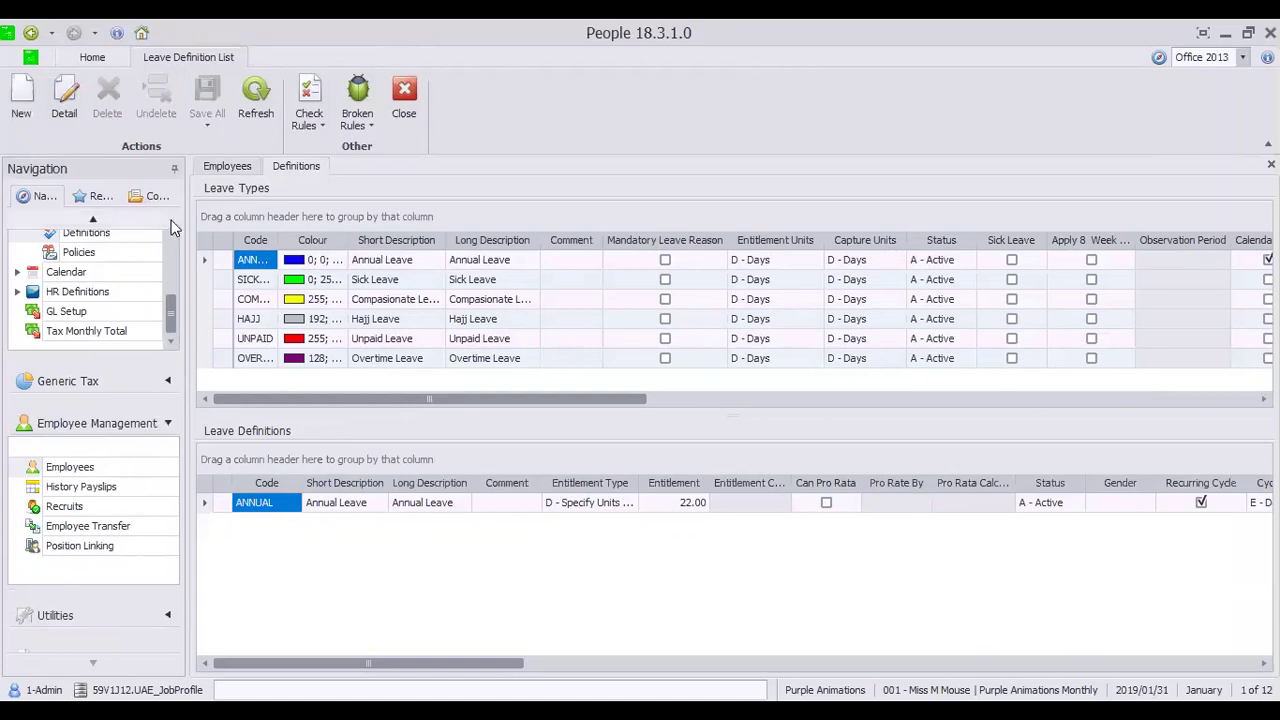
{"action": "scroll", "coordinate": [176, 328], "scroll_direction": "up", "scroll_amount": 3}
{"action": "scroll", "coordinate": [177, 310], "scroll_direction": "up", "scroll_amount": 1}
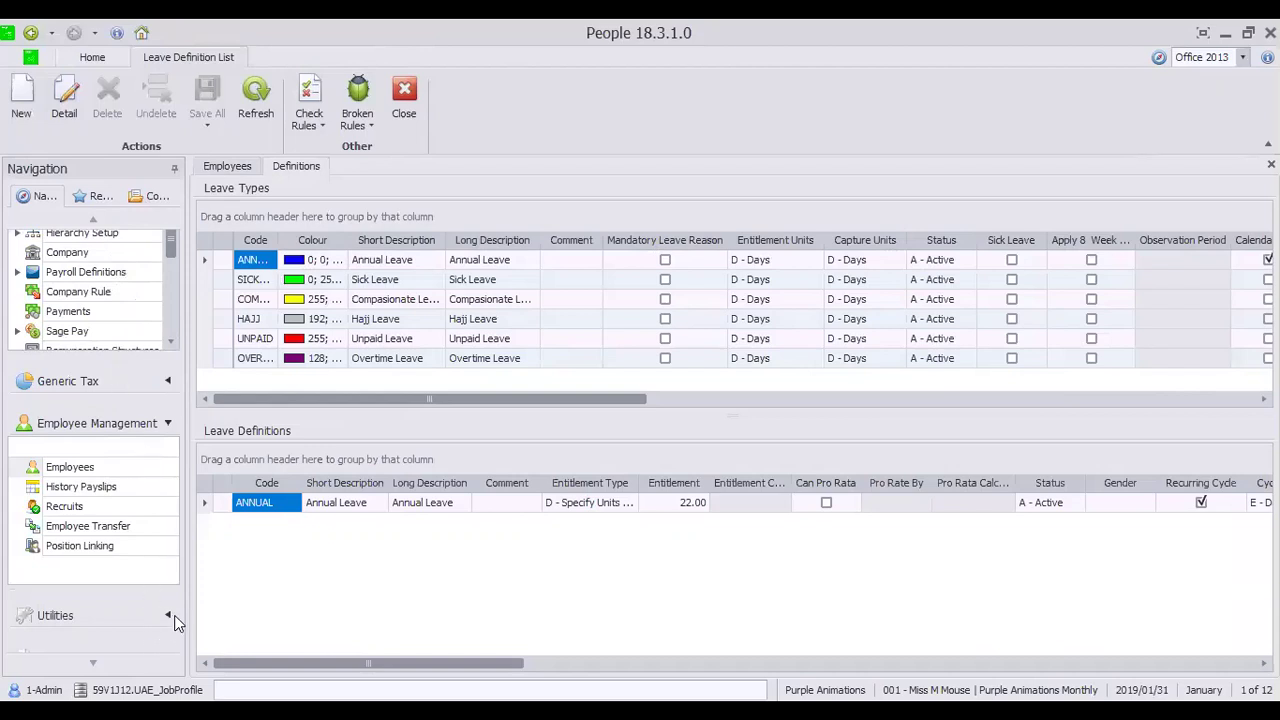
Expand the Utilities group and open Custom Calculations under Calculation Management.
{"action": "left_click", "coordinate": [168, 616]}
{"action": "scroll", "coordinate": [152, 531], "scroll_direction": "up", "scroll_amount": 1}
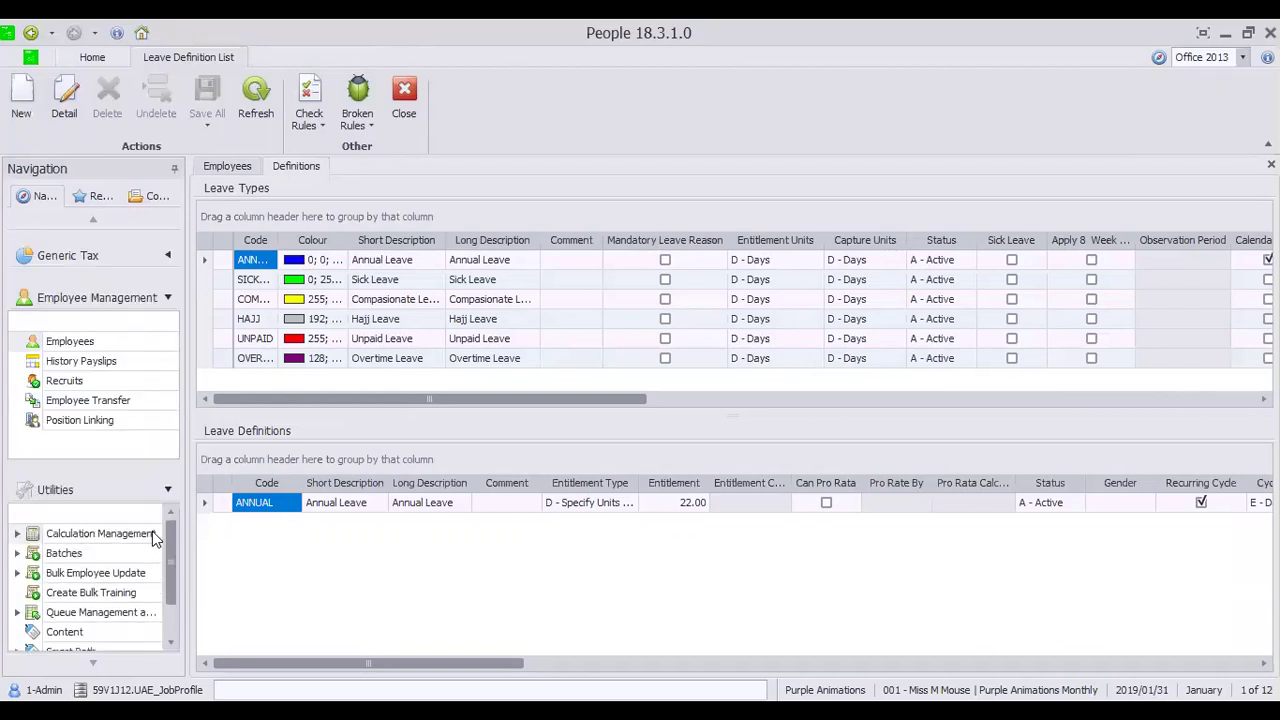
{"action": "double_click", "coordinate": [133, 536]}
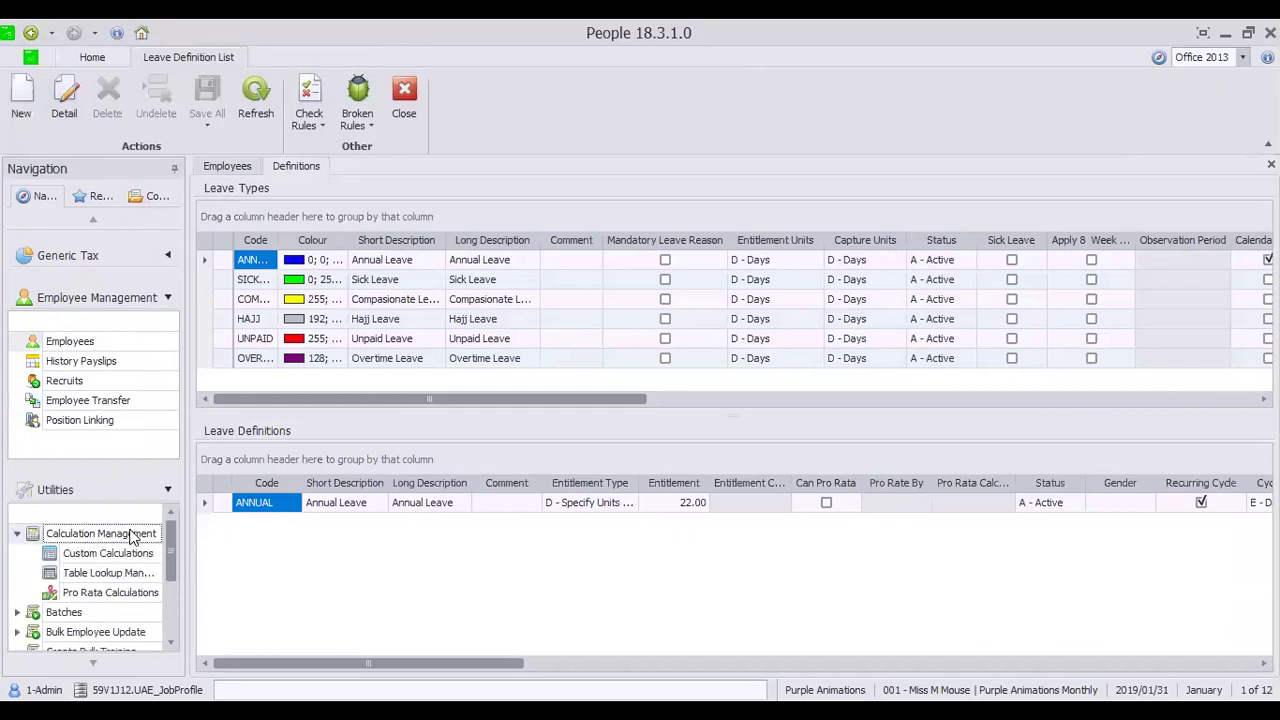
{"action": "double_click", "coordinate": [133, 536]}
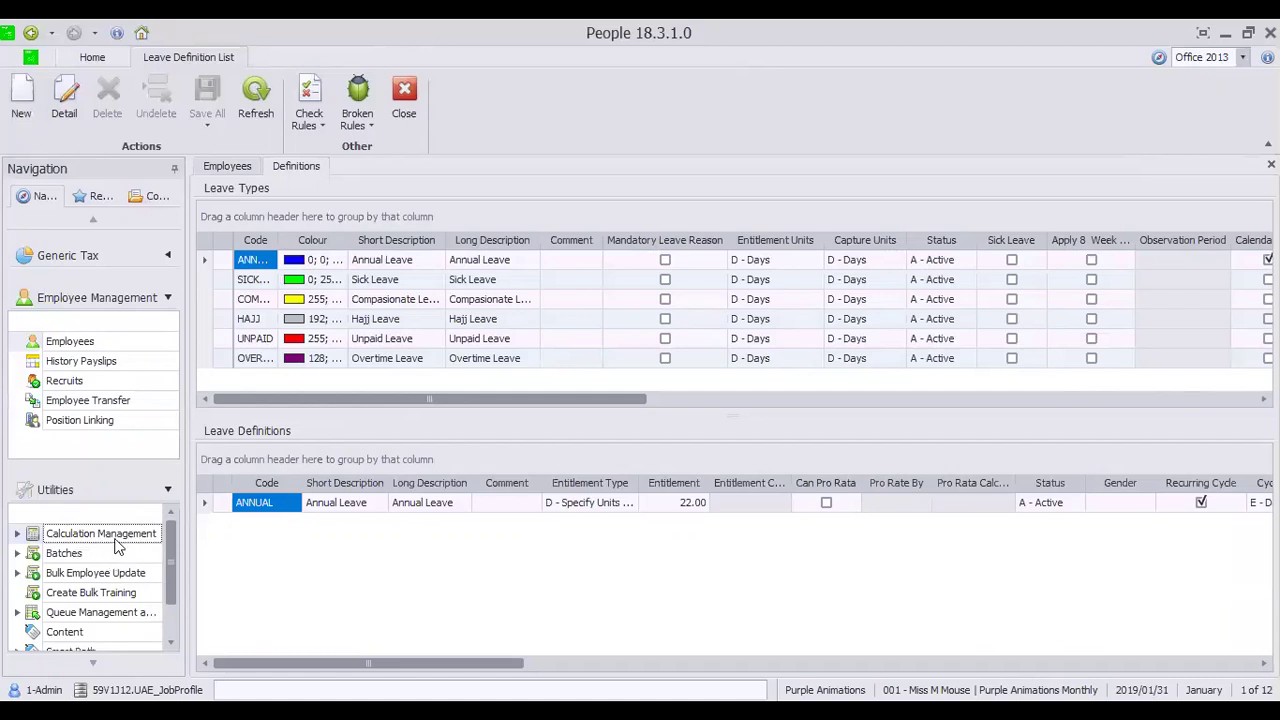
{"action": "double_click", "coordinate": [117, 545]}
{"action": "double_click", "coordinate": [102, 554]}
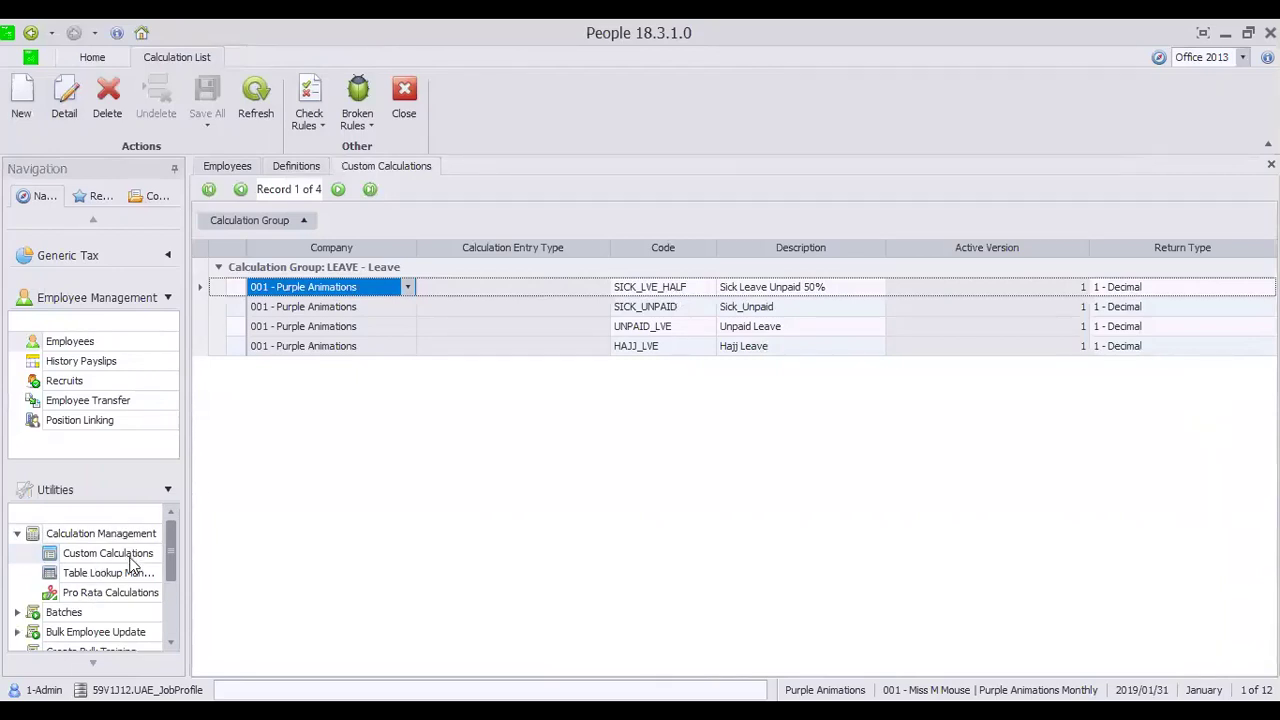
Collapse the Utilities and Employee Management groups and look over the remaining navigation groups.
{"action": "scroll", "coordinate": [123, 612], "scroll_direction": "down", "scroll_amount": 1}
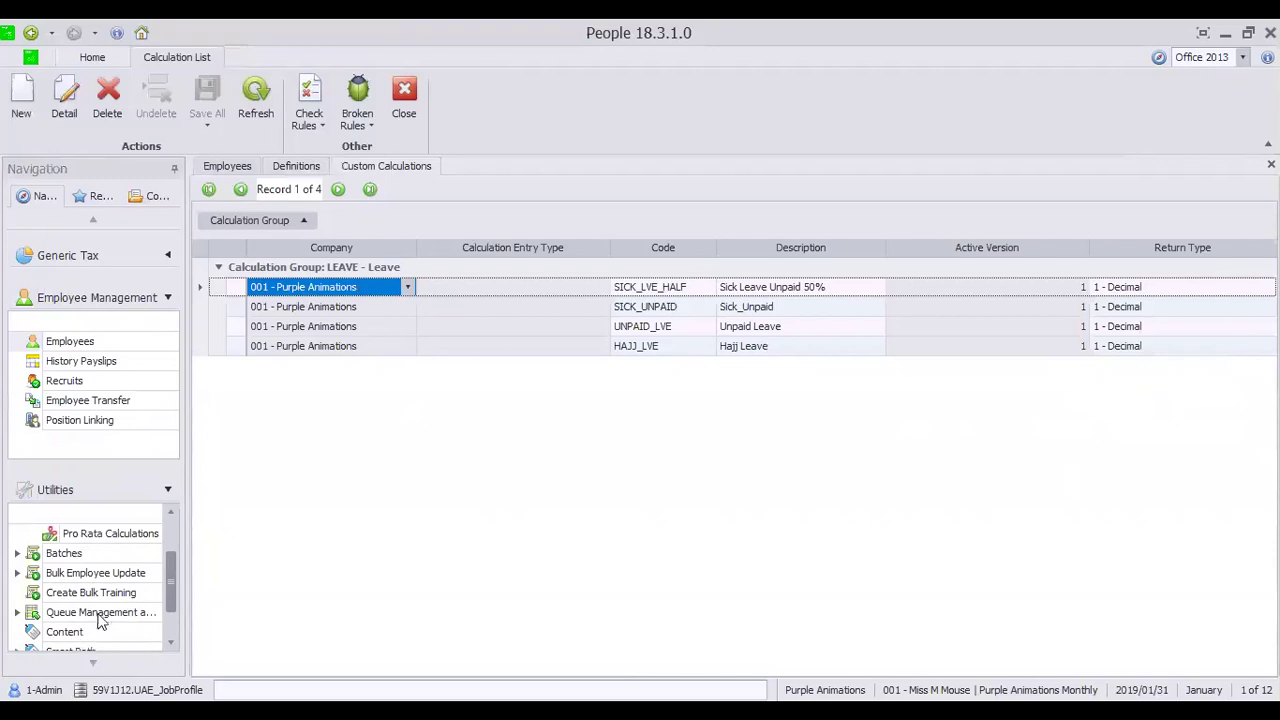
{"action": "scroll", "coordinate": [90, 640], "scroll_direction": "down", "scroll_amount": 1}
{"action": "left_click", "coordinate": [167, 490]}
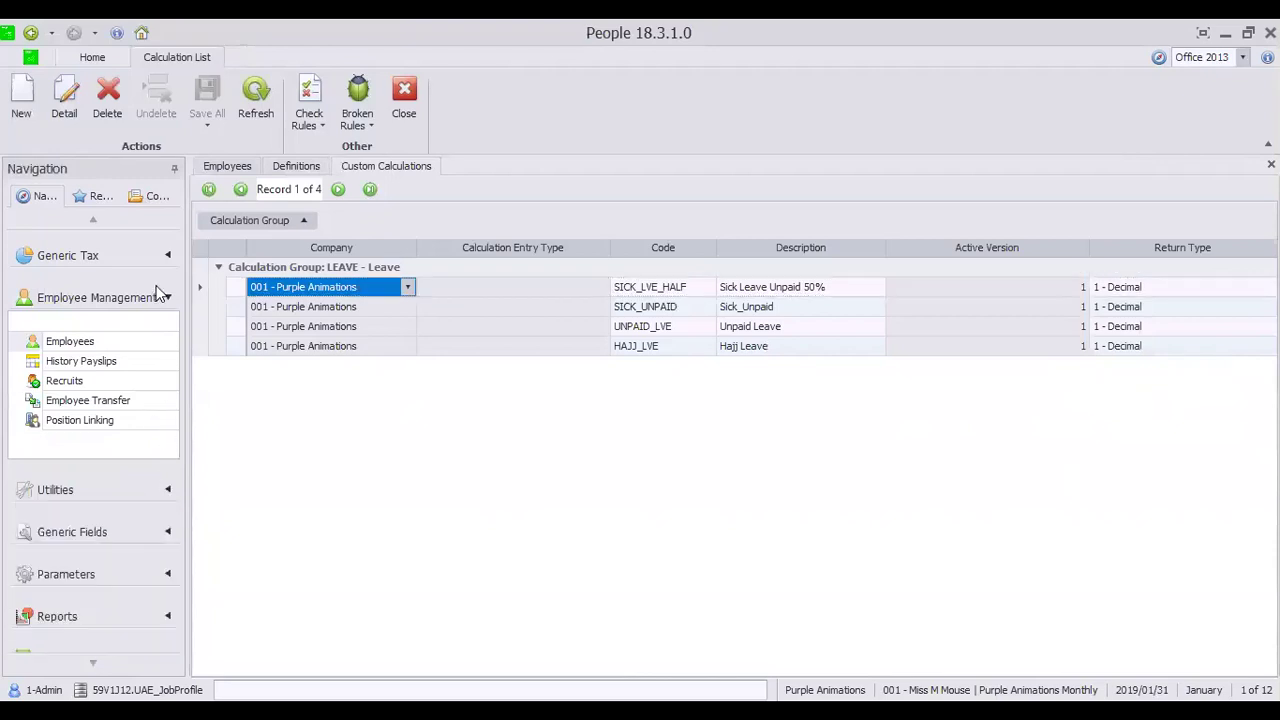
{"action": "left_click", "coordinate": [166, 297]}
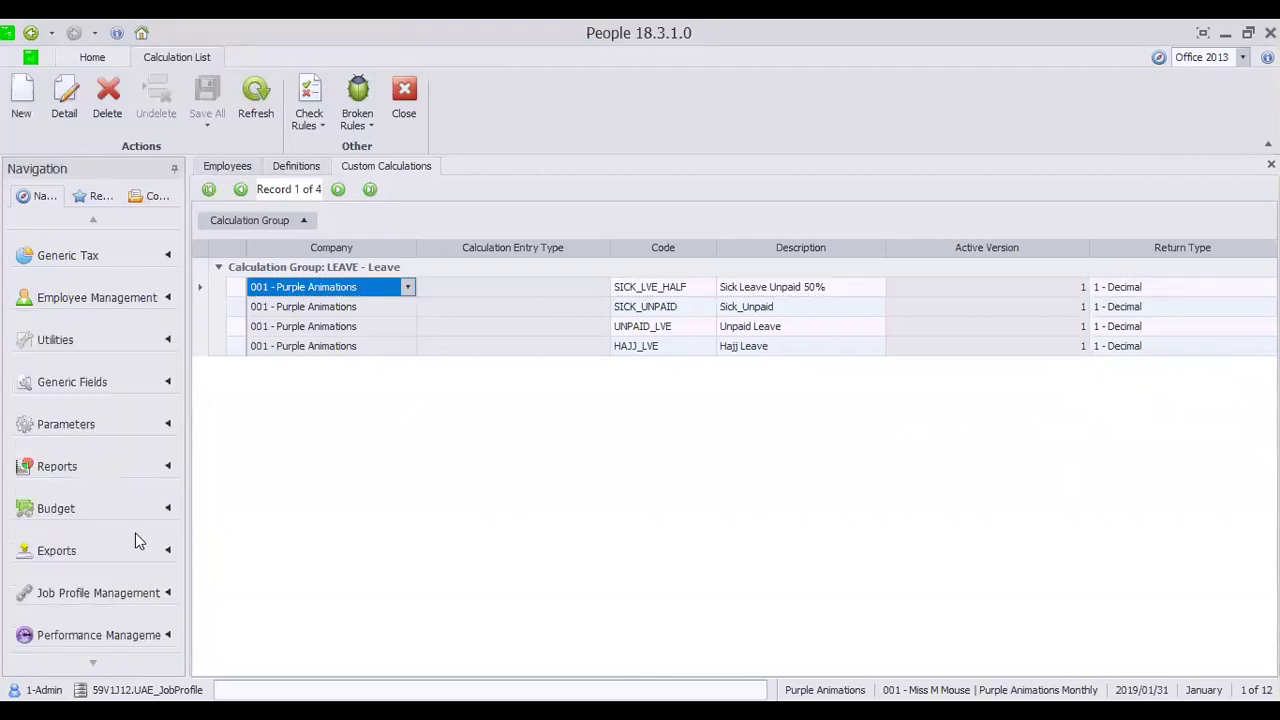
{"action": "scroll", "coordinate": [135, 535], "scroll_direction": "down", "scroll_amount": 1}
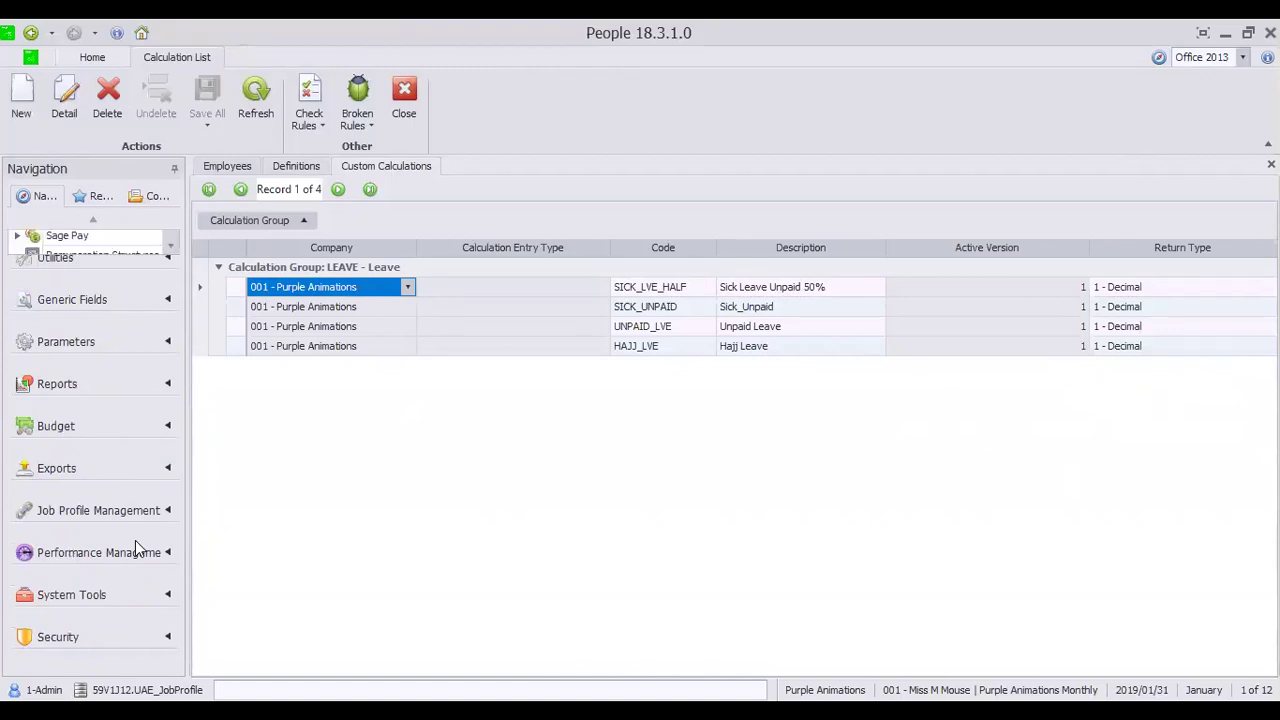
{"action": "scroll", "coordinate": [135, 540], "scroll_direction": "up", "scroll_amount": 3}
{"action": "scroll", "coordinate": [150, 405], "scroll_direction": "up", "scroll_amount": 1}
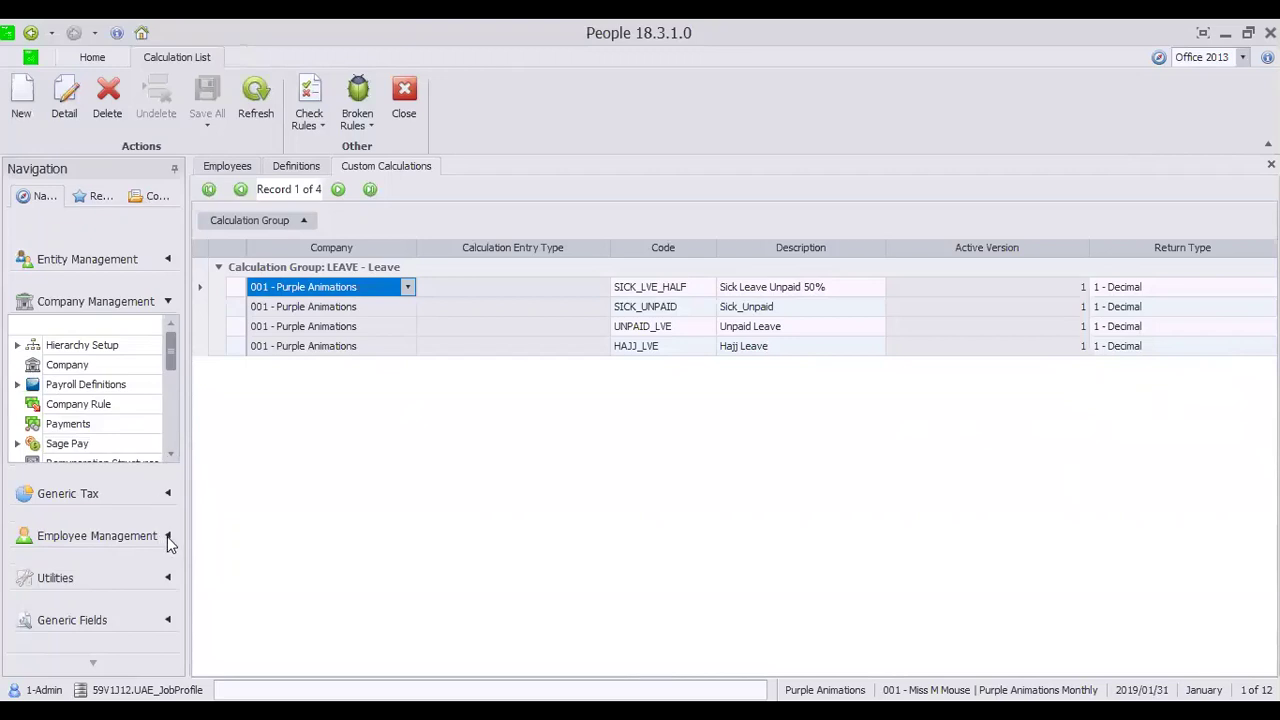
Review the Calculation Management and Bulk Employee Update entries in the Utilities group, leaving the group collapsed when done.
{"action": "left_click", "coordinate": [161, 578]}
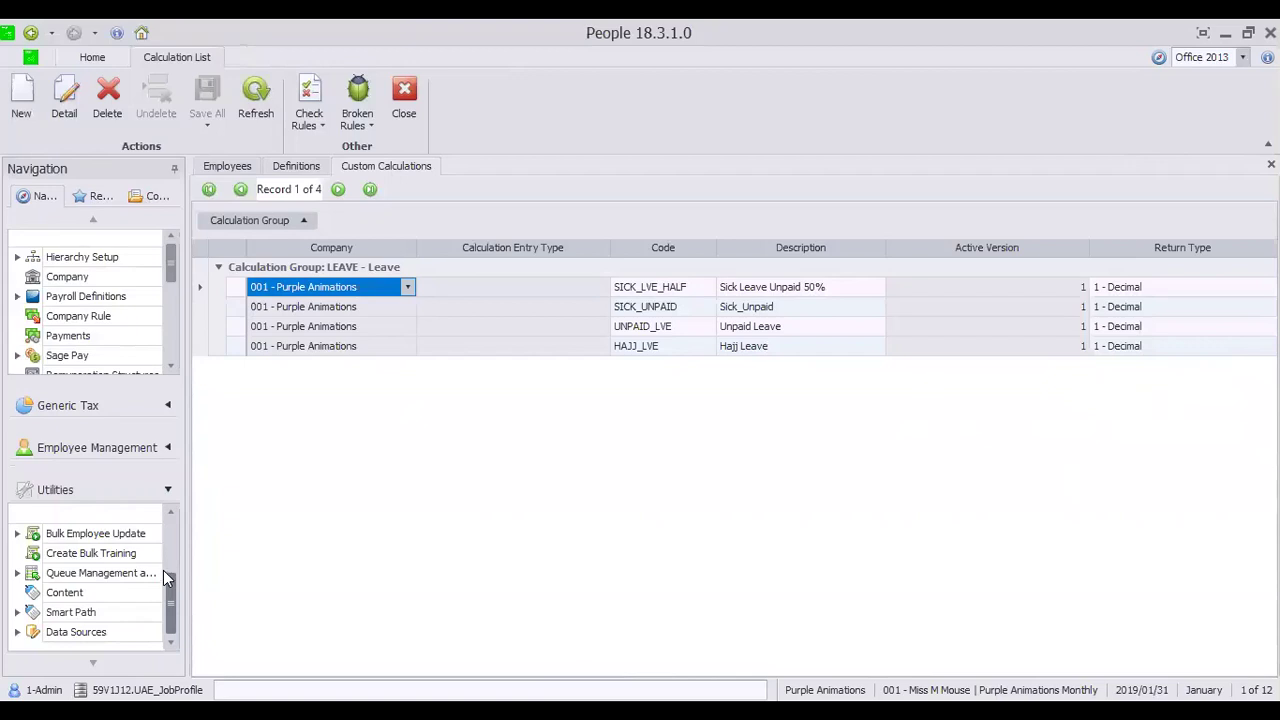
{"action": "scroll", "coordinate": [135, 595], "scroll_direction": "up", "scroll_amount": 1}
{"action": "scroll", "coordinate": [135, 597], "scroll_direction": "up", "scroll_amount": 1}
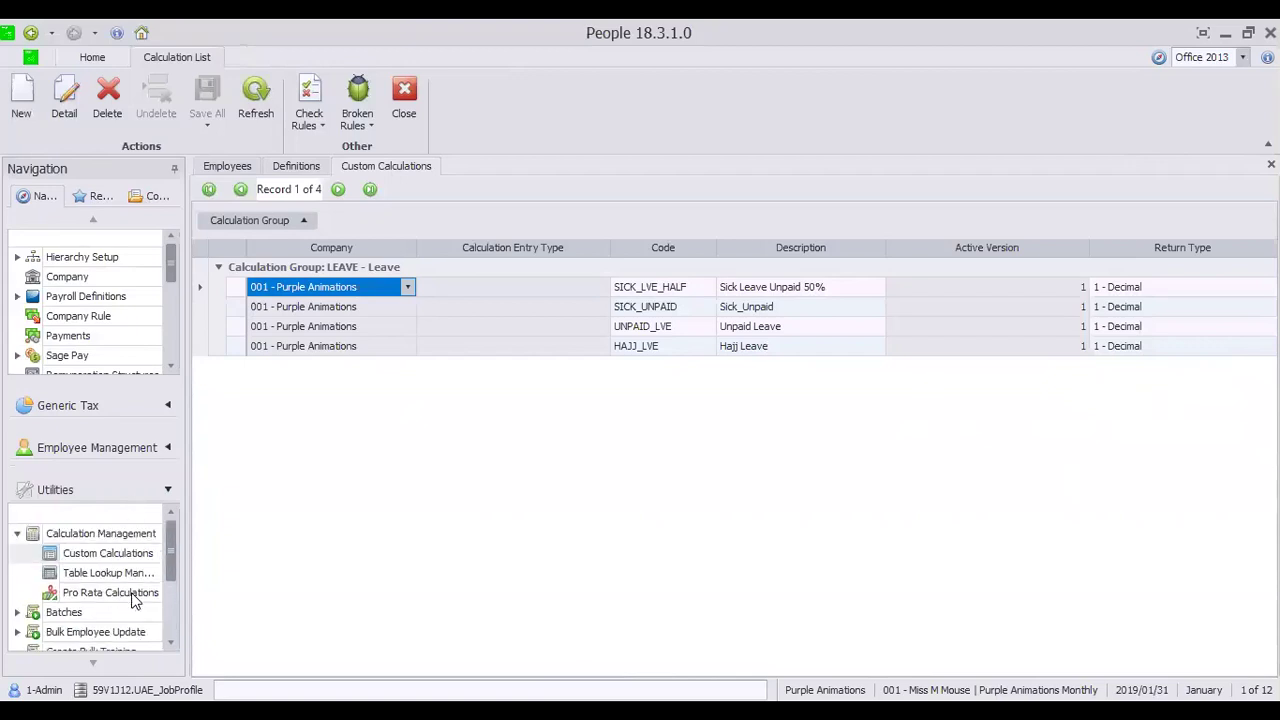
{"action": "scroll", "coordinate": [136, 545], "scroll_direction": "down", "scroll_amount": 1}
{"action": "scroll", "coordinate": [115, 605], "scroll_direction": "down", "scroll_amount": 1}
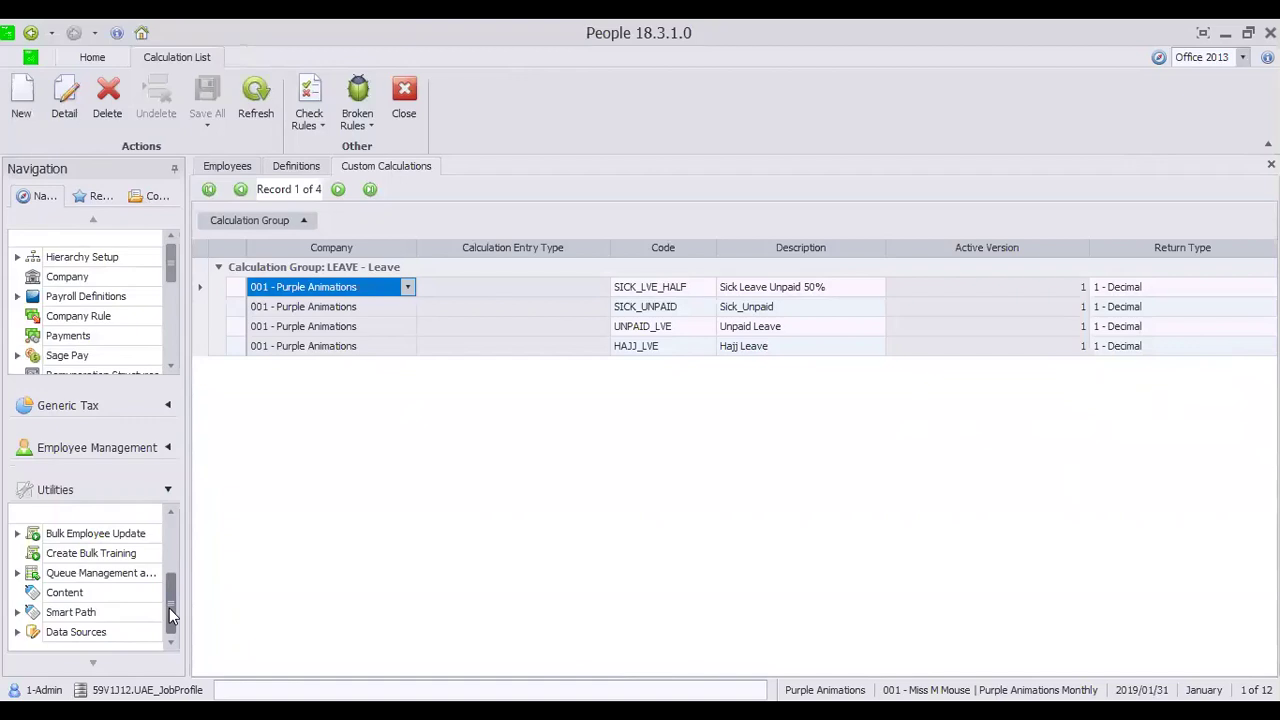
{"action": "mouse_move", "coordinate": [169, 608]}
{"action": "left_mouse_down"}
{"action": "mouse_move", "coordinate": [169, 583]}
{"action": "mouse_move", "coordinate": [169, 604]}
{"action": "left_mouse_up"}
{"action": "double_click", "coordinate": [100, 535]}
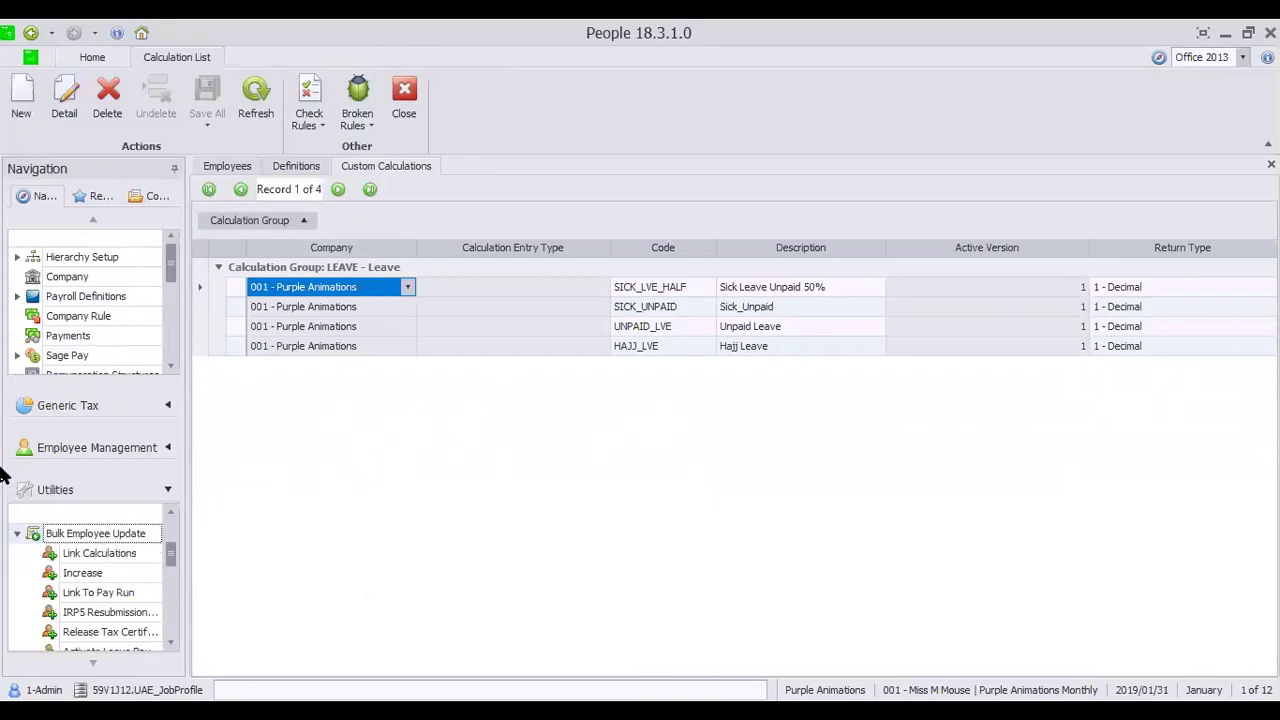
{"action": "left_click", "coordinate": [167, 491]}
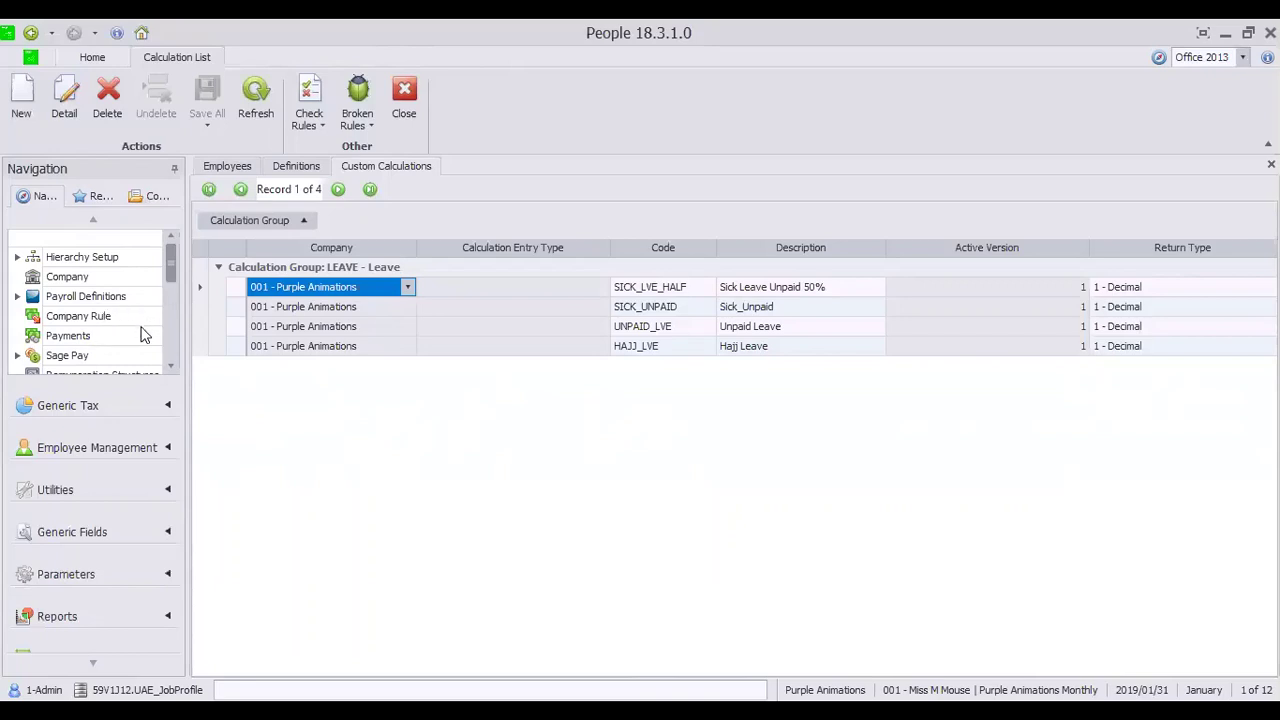
Return to the Leave Definitions list and view the definitions for Compasionate Leave, Overtime Leave and Unpaid Leave.
{"action": "left_click_drag", "start_coordinate": [171, 275], "coordinate": [171, 325]}
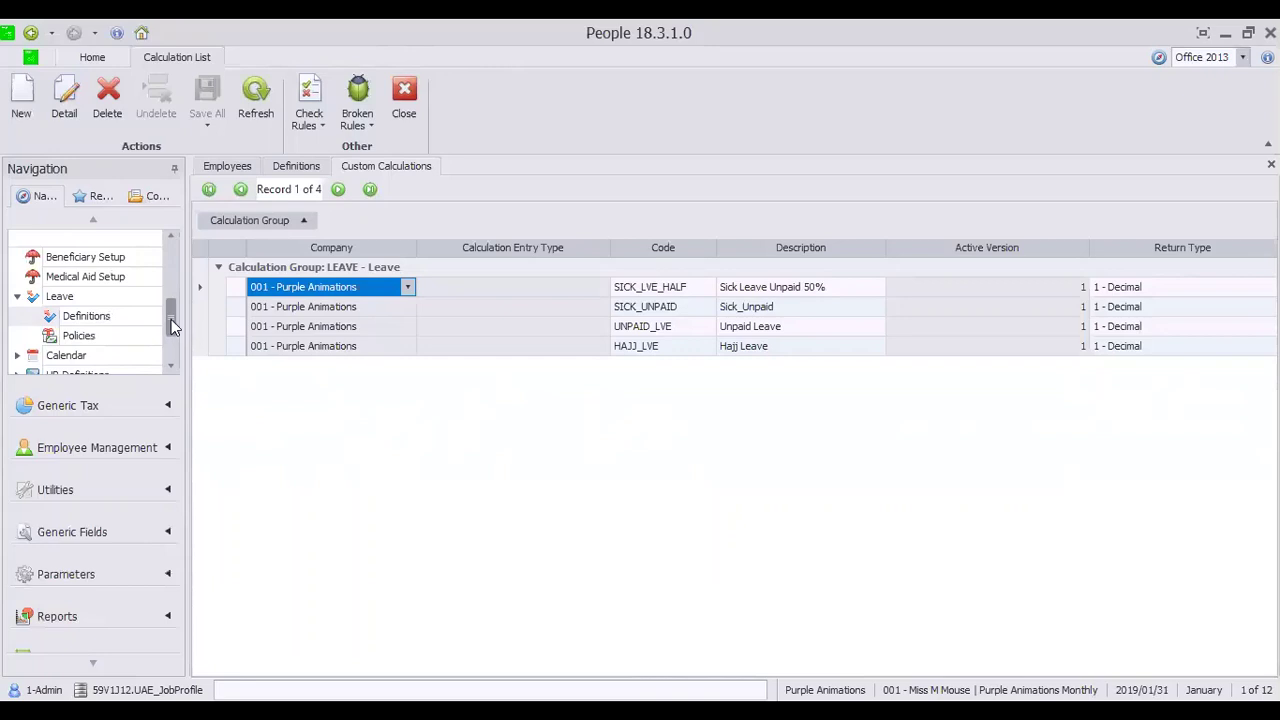
{"action": "left_click", "coordinate": [104, 317]}
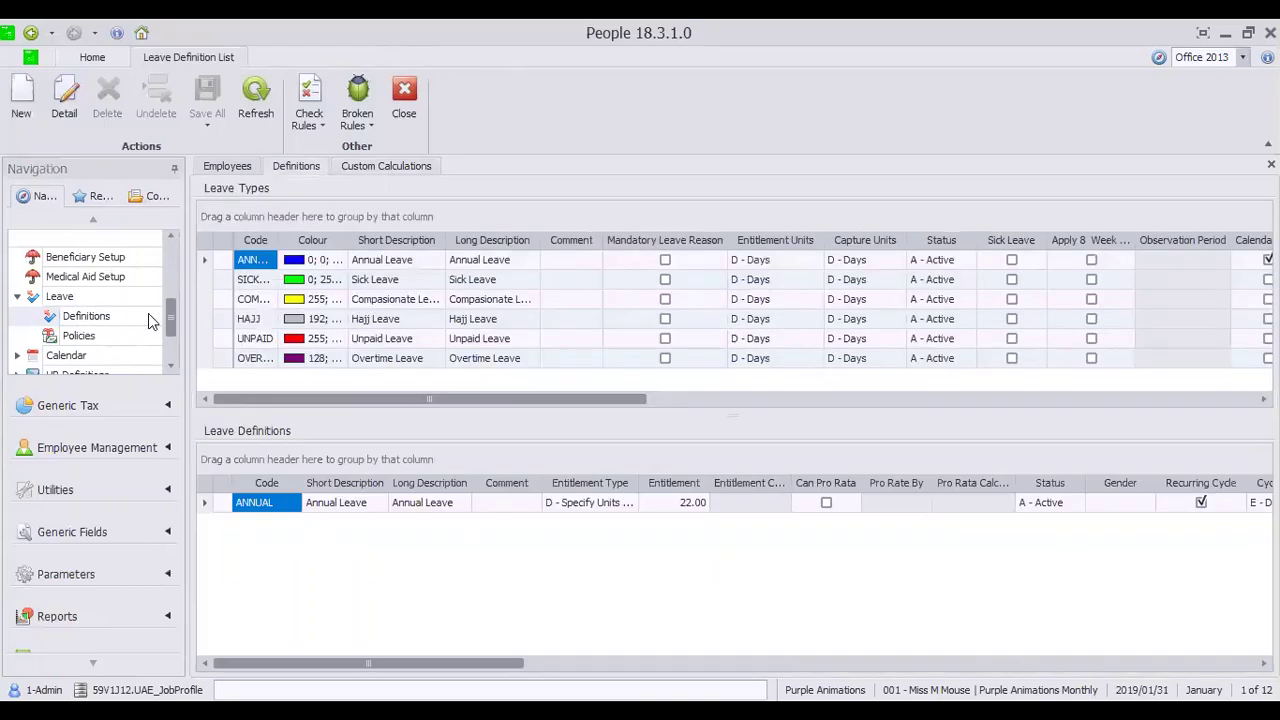
{"action": "left_click", "coordinate": [400, 299]}
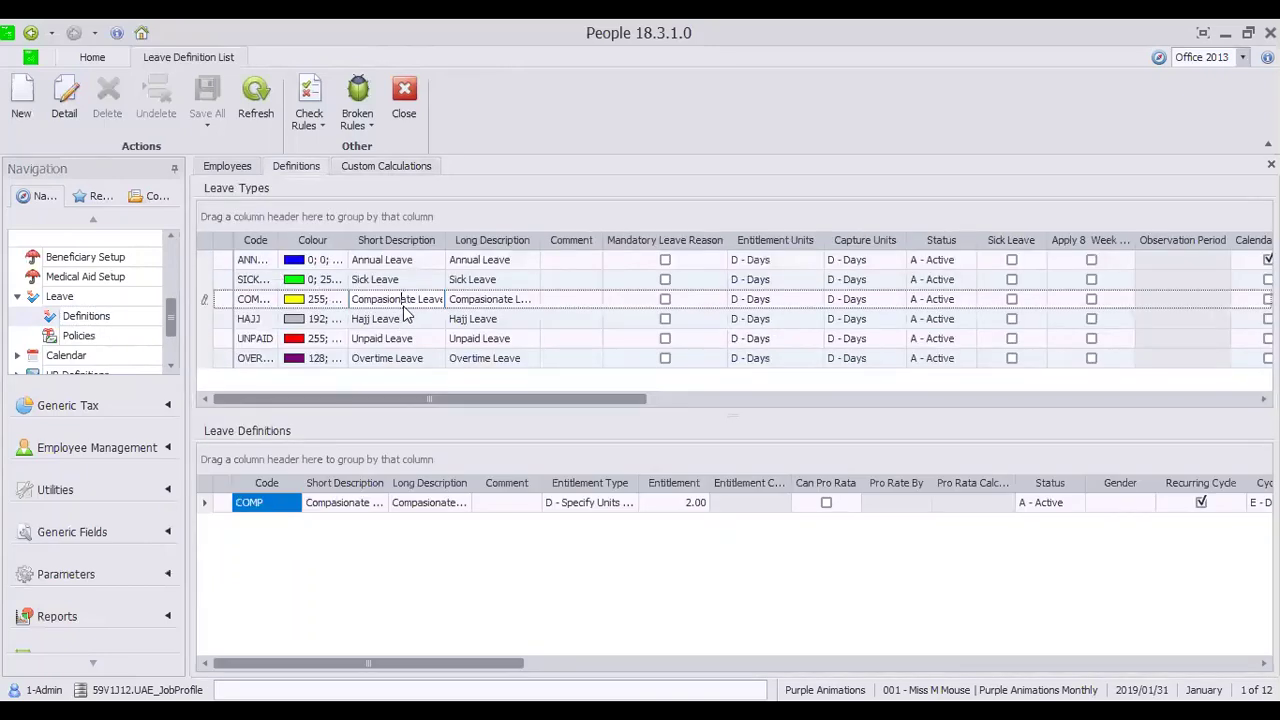
{"action": "left_click", "coordinate": [401, 358]}
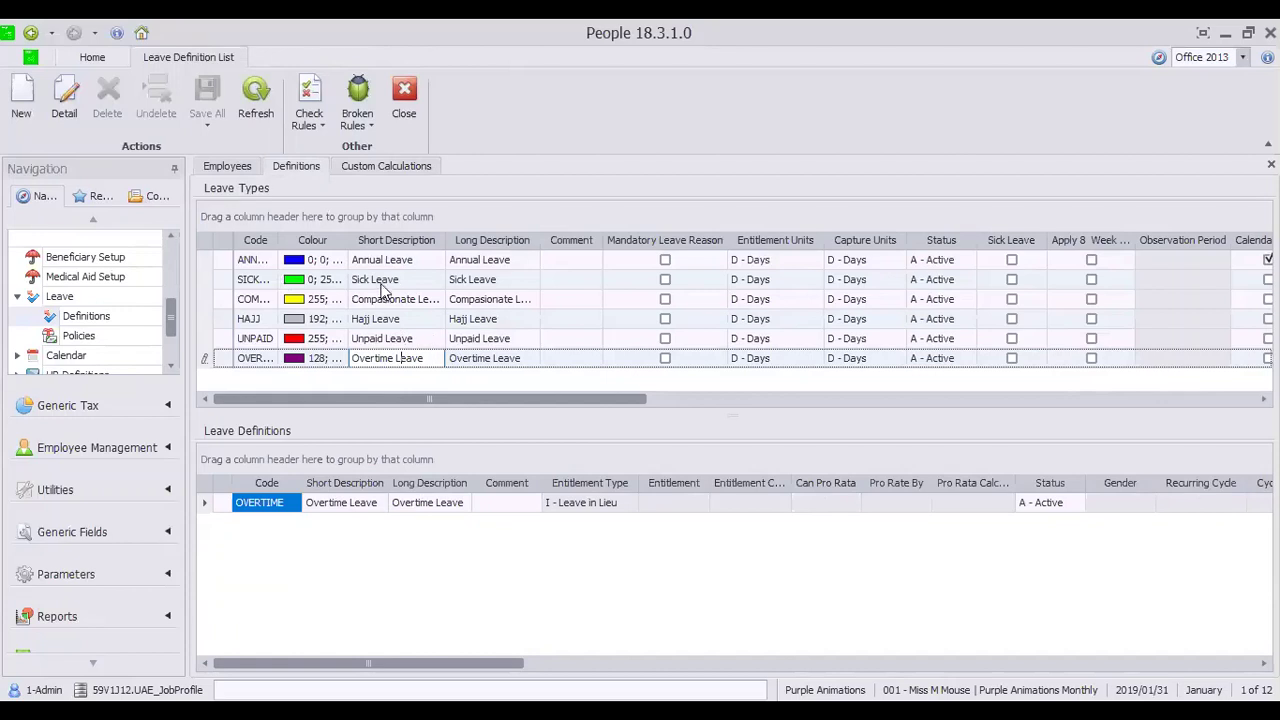
{"action": "left_click", "coordinate": [388, 338]}
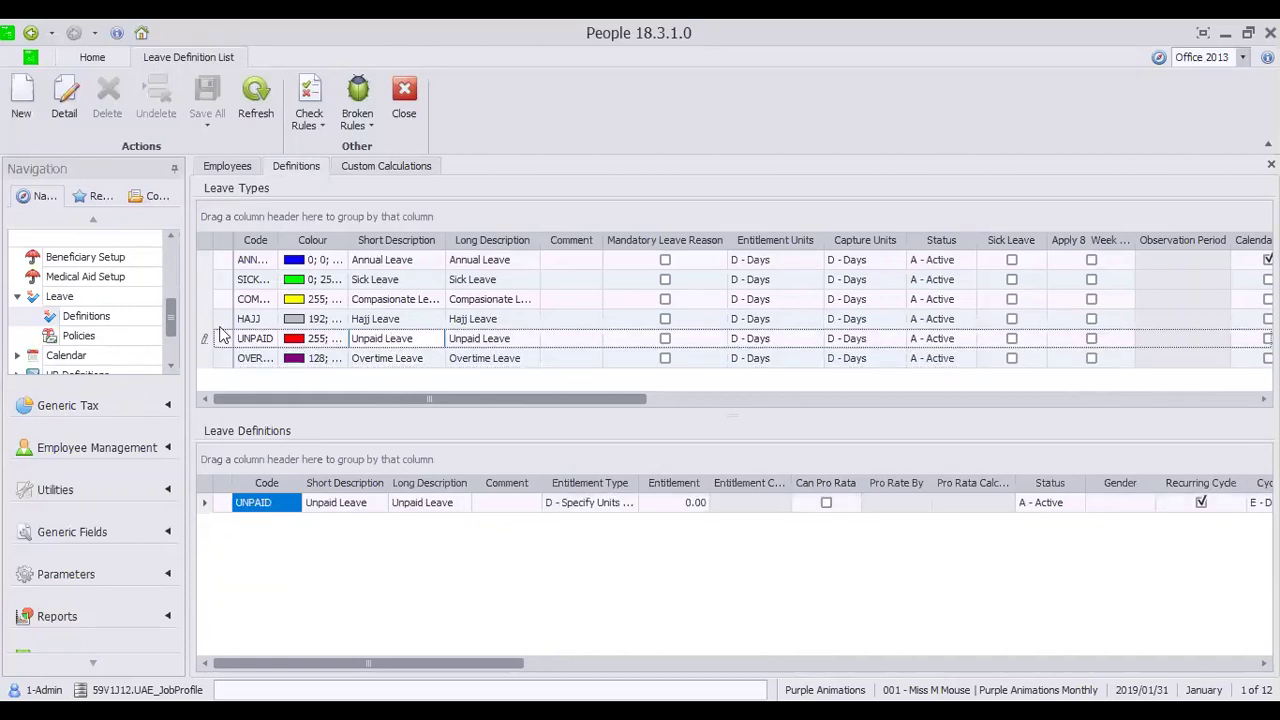
Expand Calendar under Company Management and open the Public Holiday Setup and Week Pattern Setup screens.
{"action": "left_click_drag", "start_coordinate": [170, 333], "coordinate": [170, 345]}
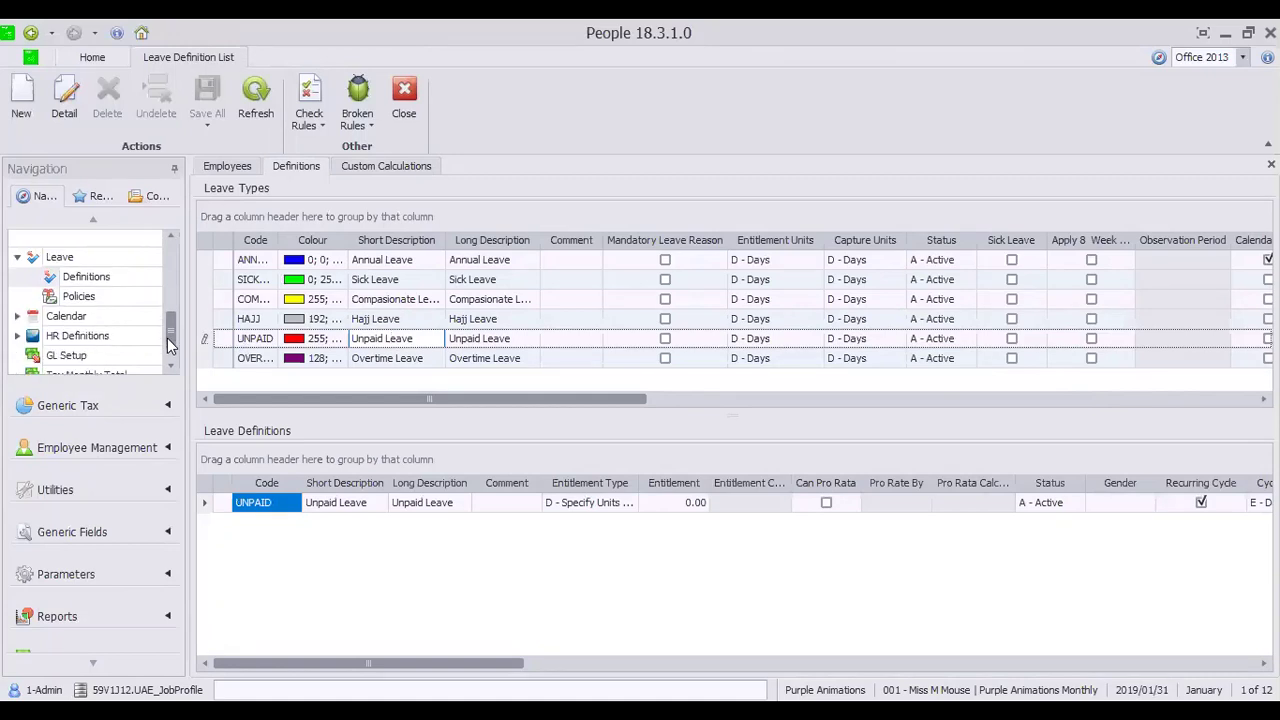
{"action": "double_click", "coordinate": [137, 316]}
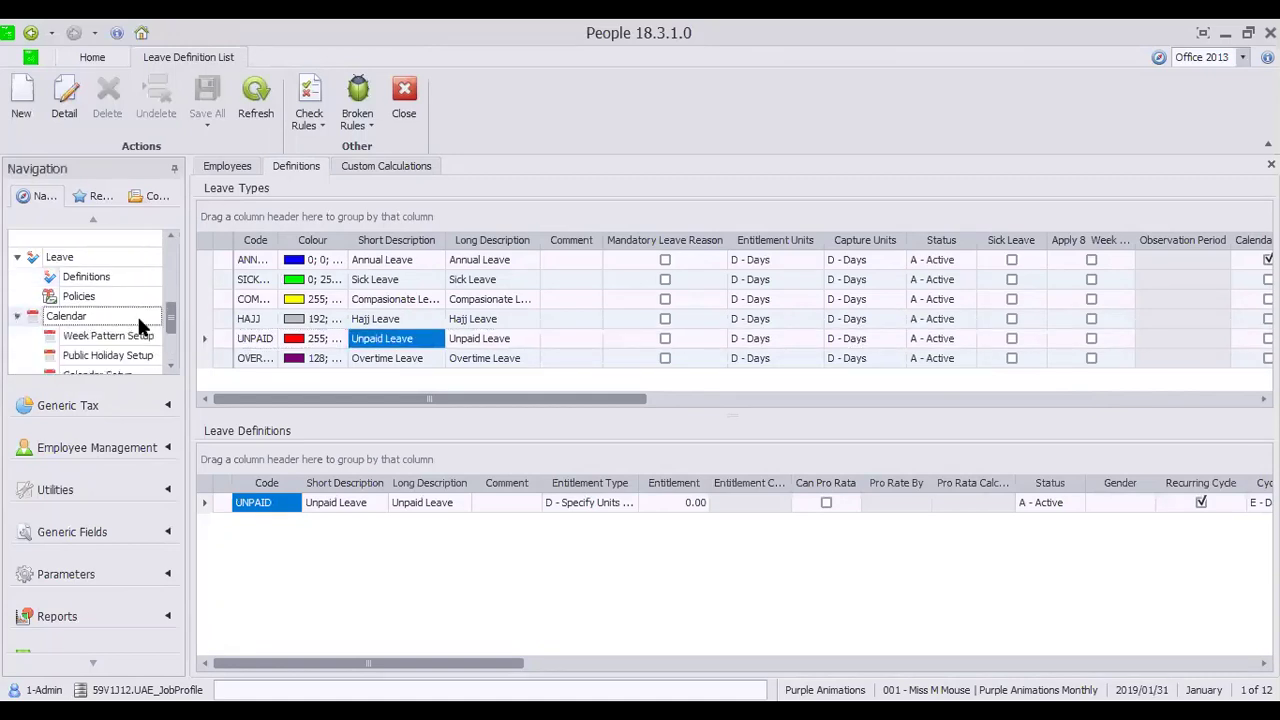
{"action": "left_click", "coordinate": [120, 371]}
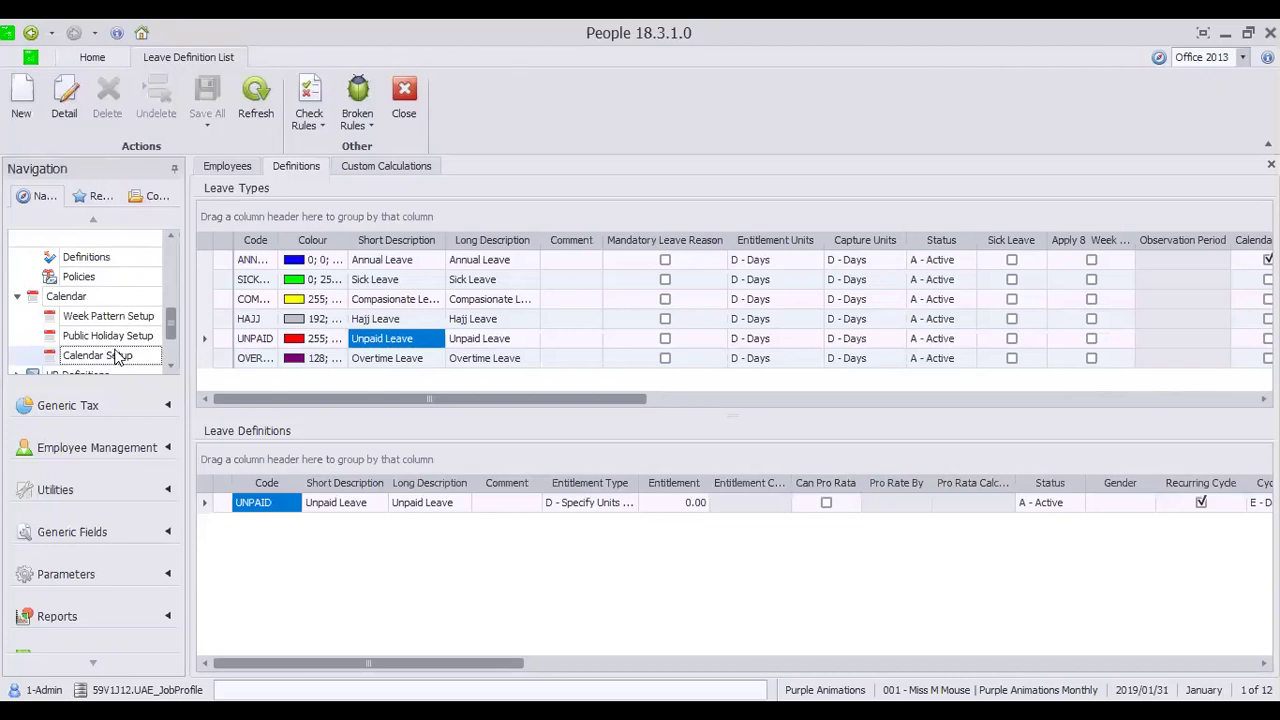
{"action": "left_click", "coordinate": [118, 340]}
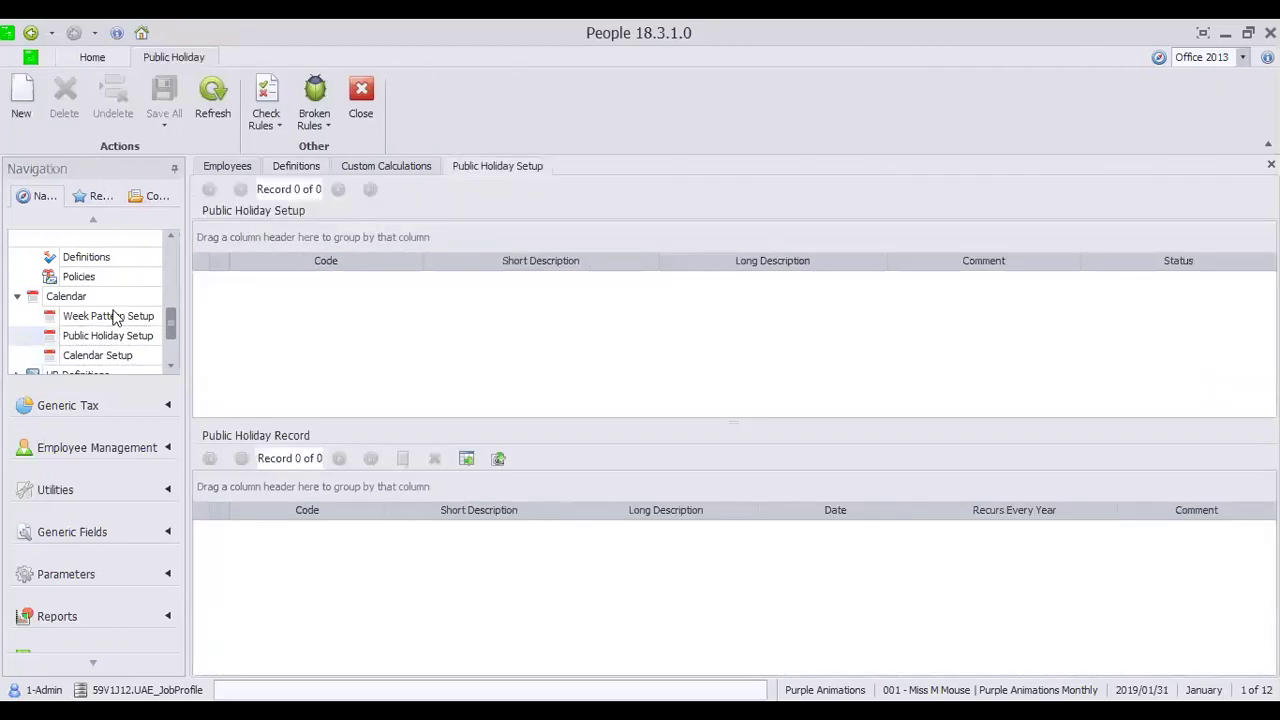
{"action": "left_click", "coordinate": [113, 316]}
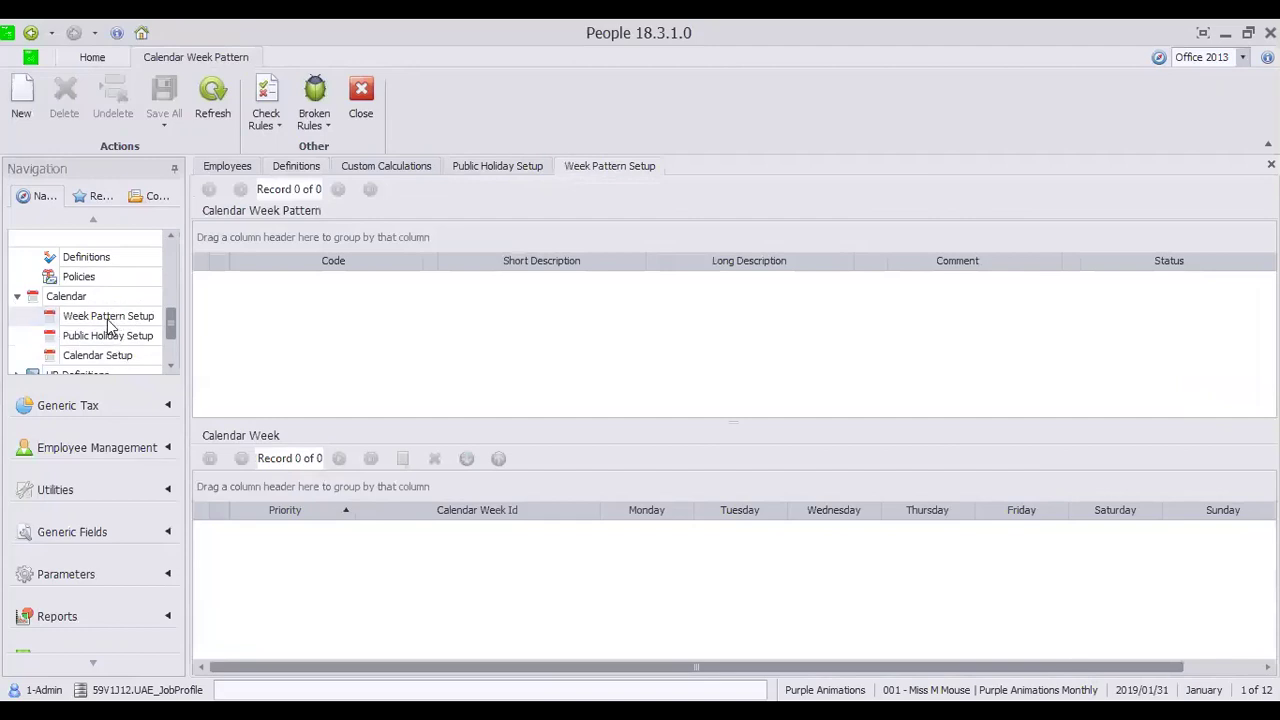
View the entries of the Employee Management group once more and collapse the group.
{"action": "scroll", "coordinate": [108, 325], "scroll_direction": "down", "scroll_amount": 1}
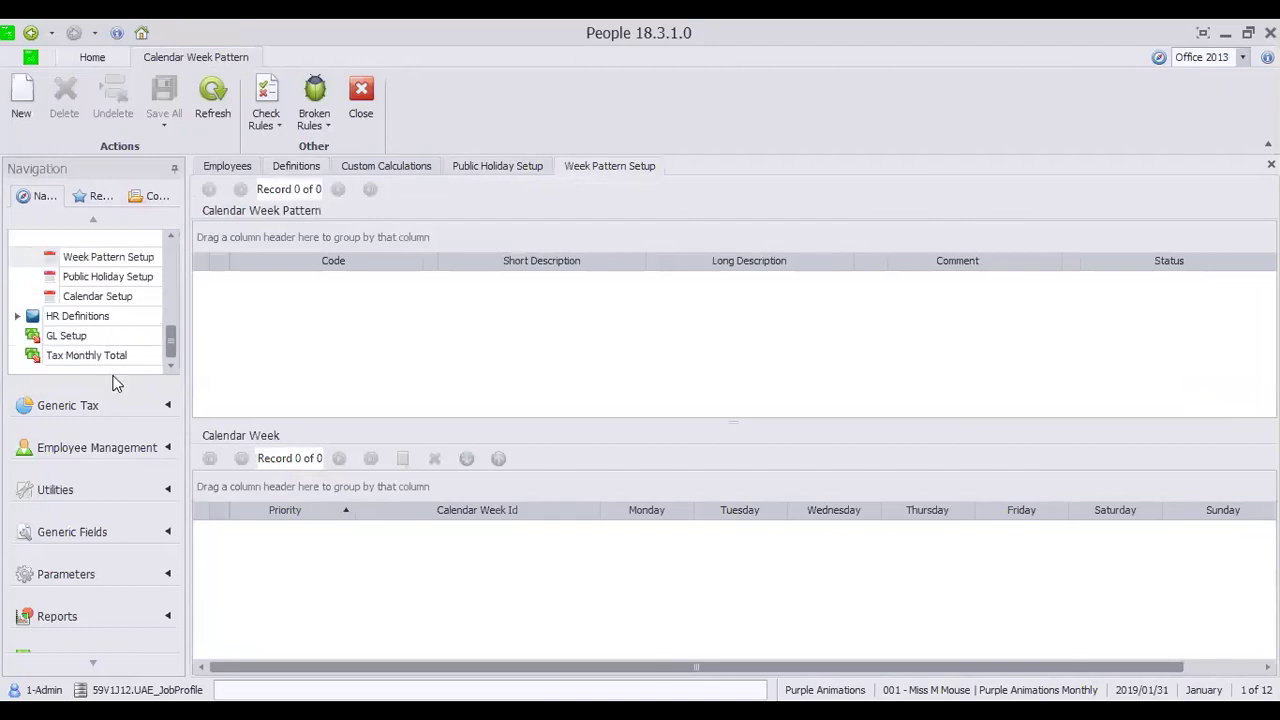
{"action": "left_click", "coordinate": [167, 448]}
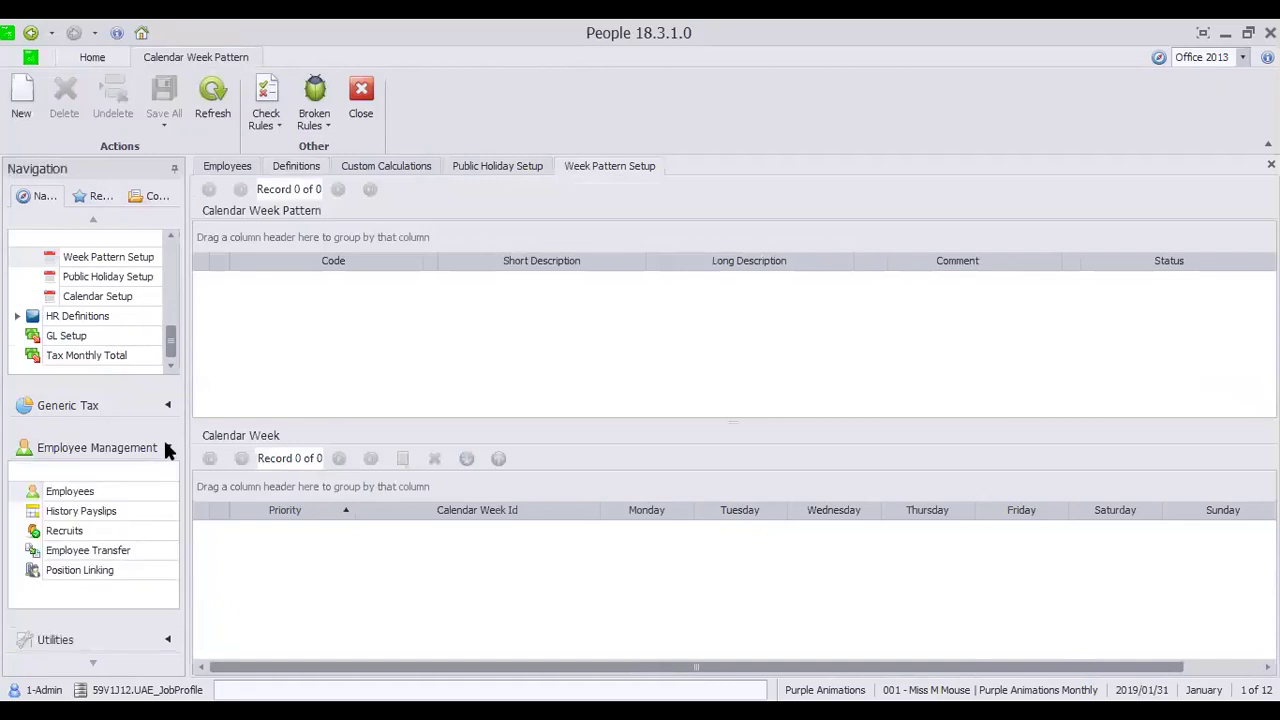
{"action": "left_click", "coordinate": [167, 448]}
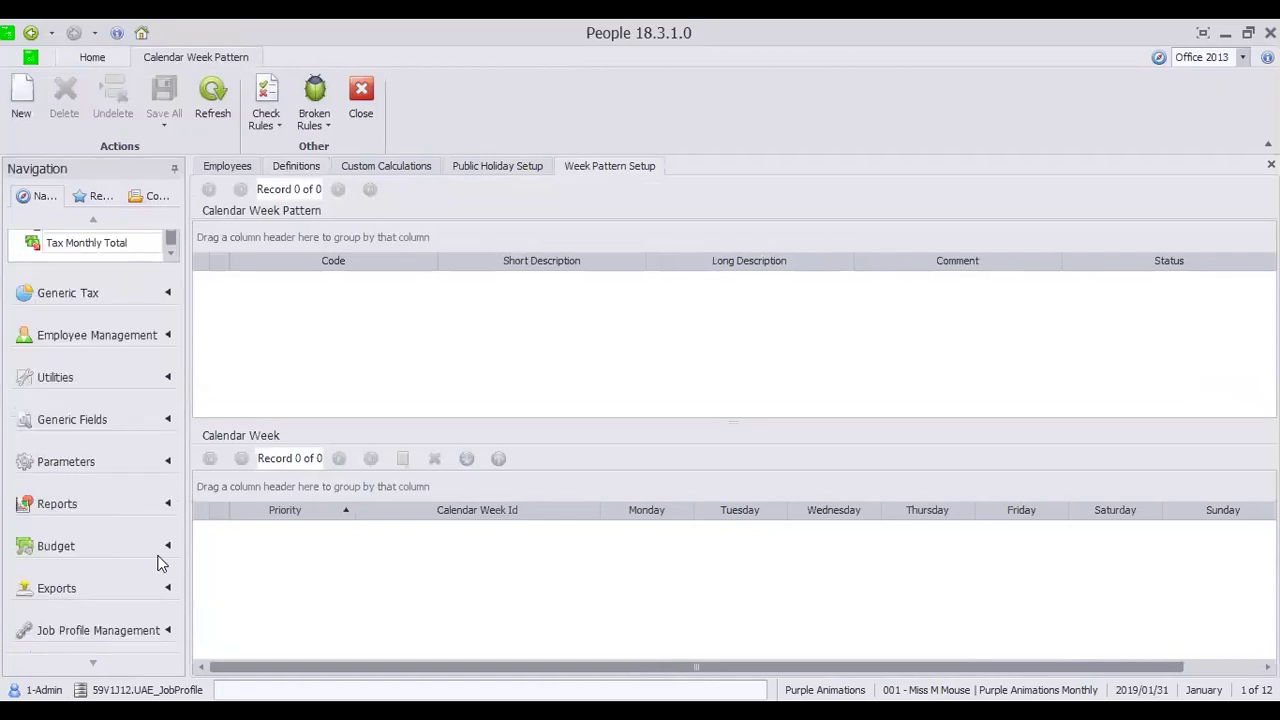
Expand the Reports navigation group and open the All Reports screen.
{"action": "left_click", "coordinate": [167, 503]}
{"action": "scroll", "coordinate": [152, 560], "scroll_direction": "down", "scroll_amount": 1}
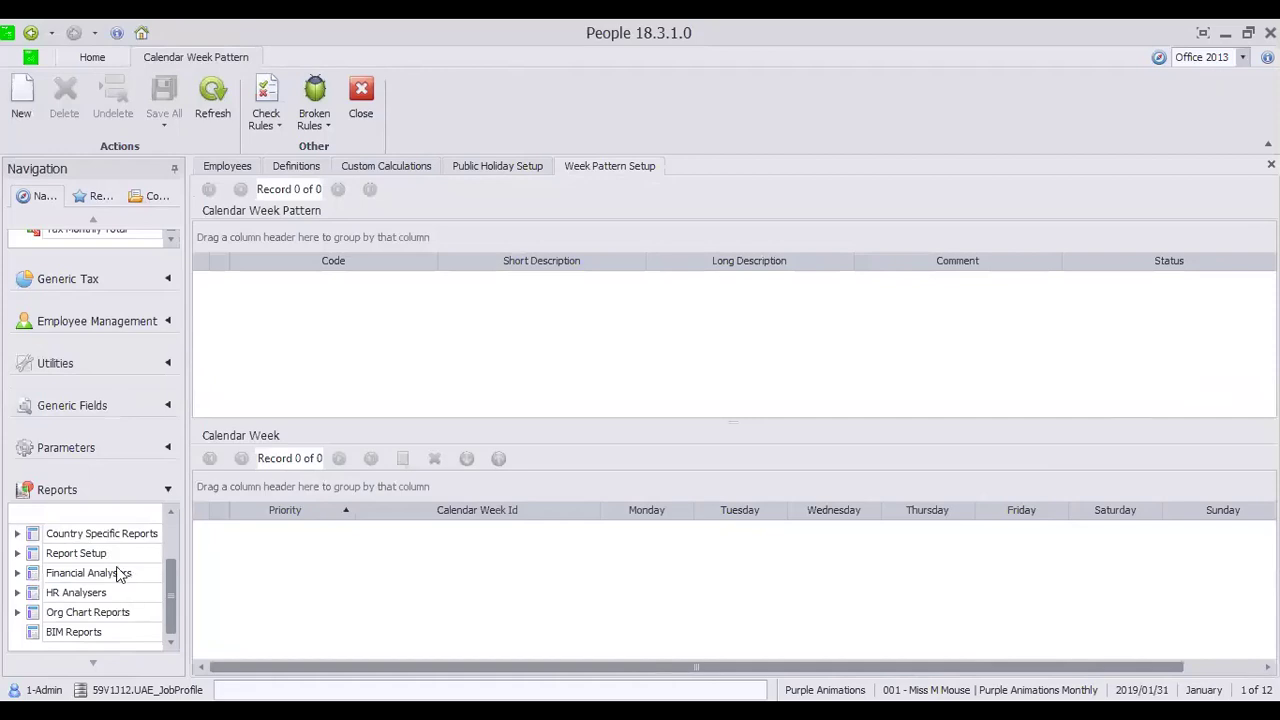
{"action": "scroll", "coordinate": [117, 572], "scroll_direction": "up", "scroll_amount": 1}
{"action": "left_click", "coordinate": [75, 553]}
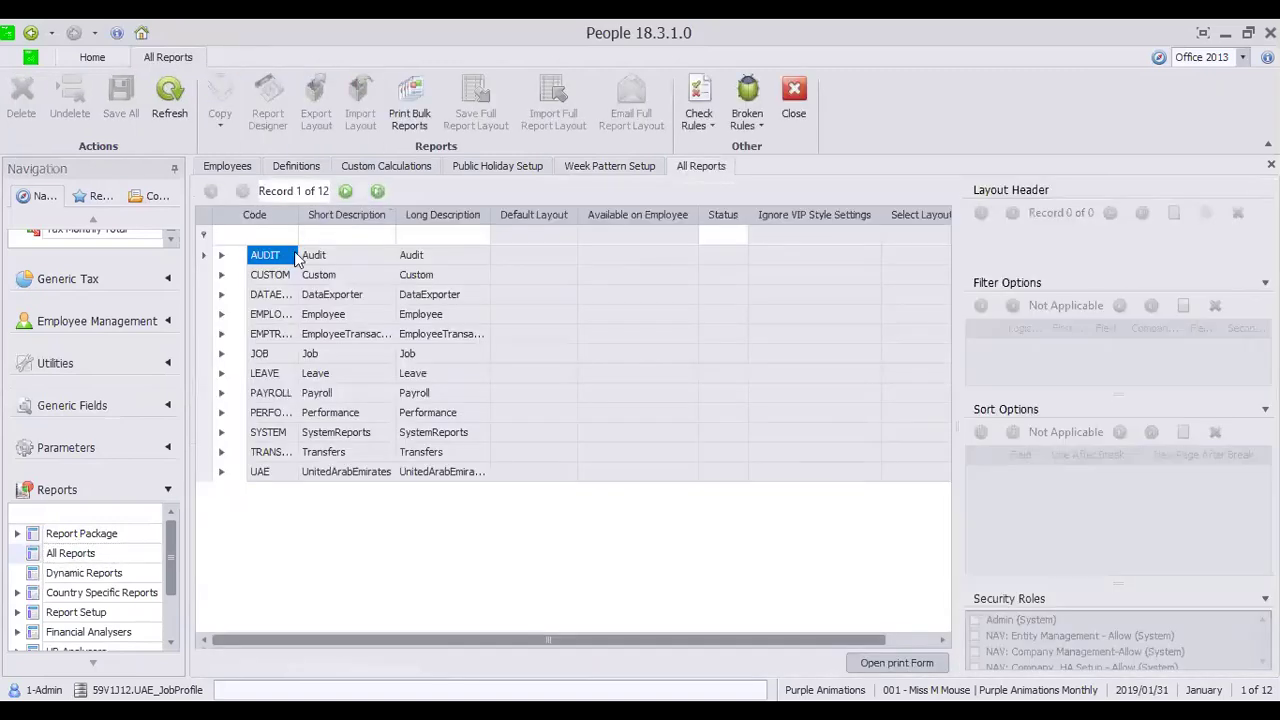
Expand the Audit, Custom, DataExporter and Employee report categories and look through the reports they contain.
{"action": "left_click", "coordinate": [220, 256]}
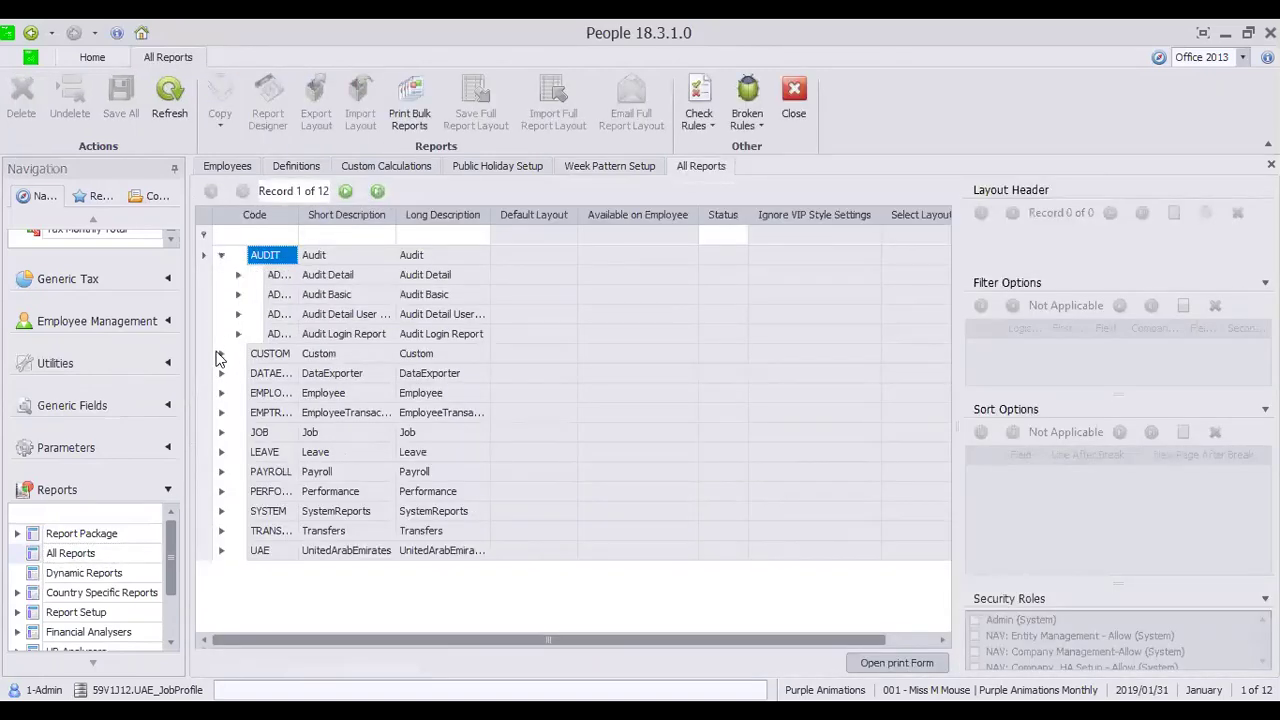
{"action": "left_click", "coordinate": [220, 355]}
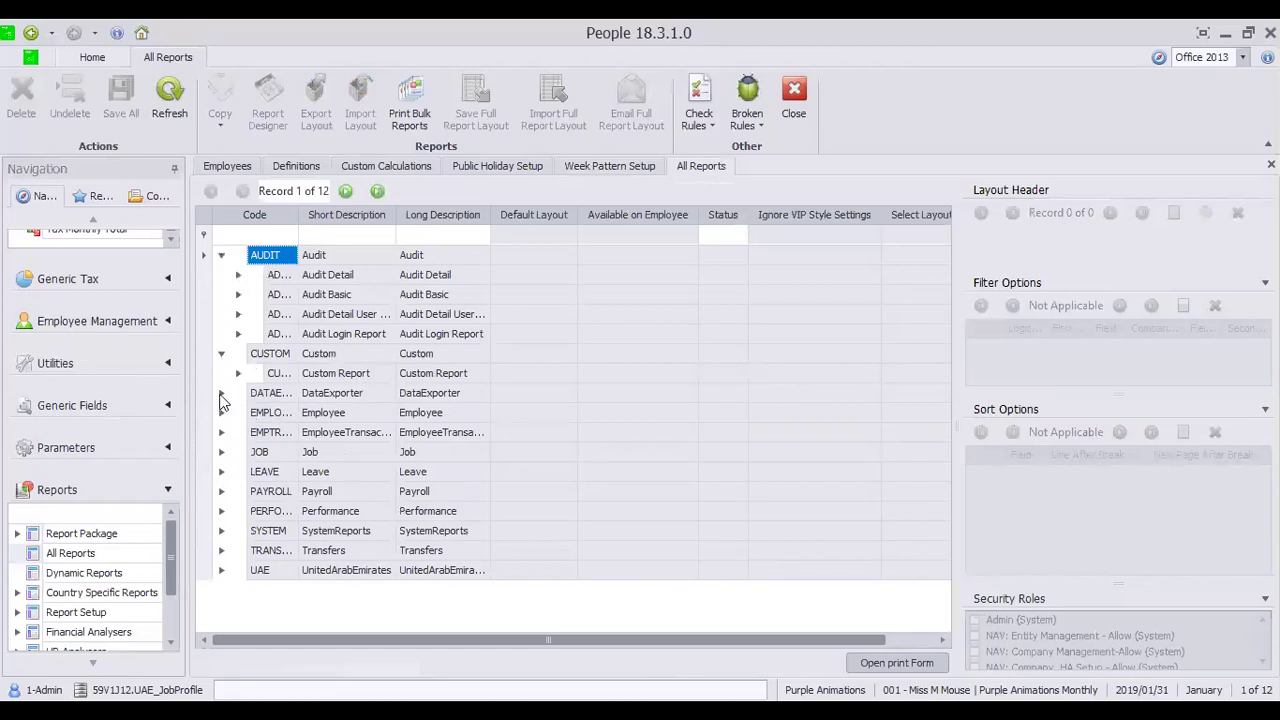
{"action": "left_click", "coordinate": [221, 396]}
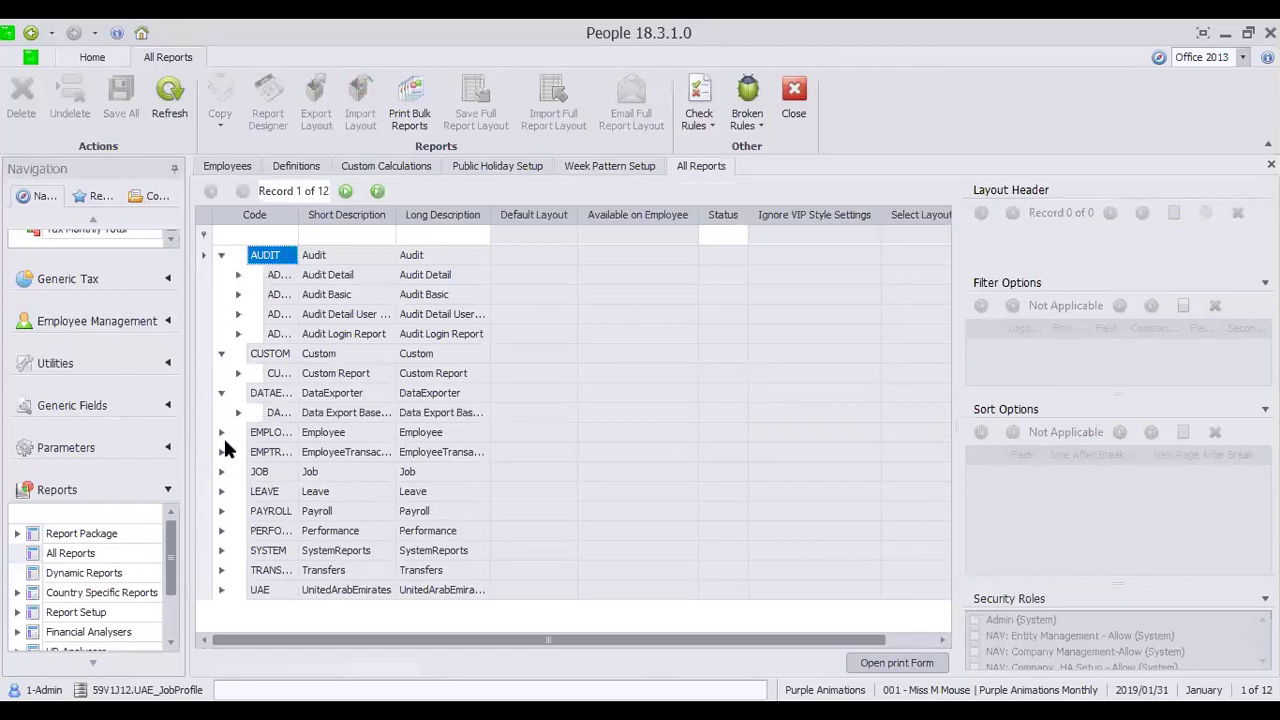
{"action": "left_click", "coordinate": [221, 432]}
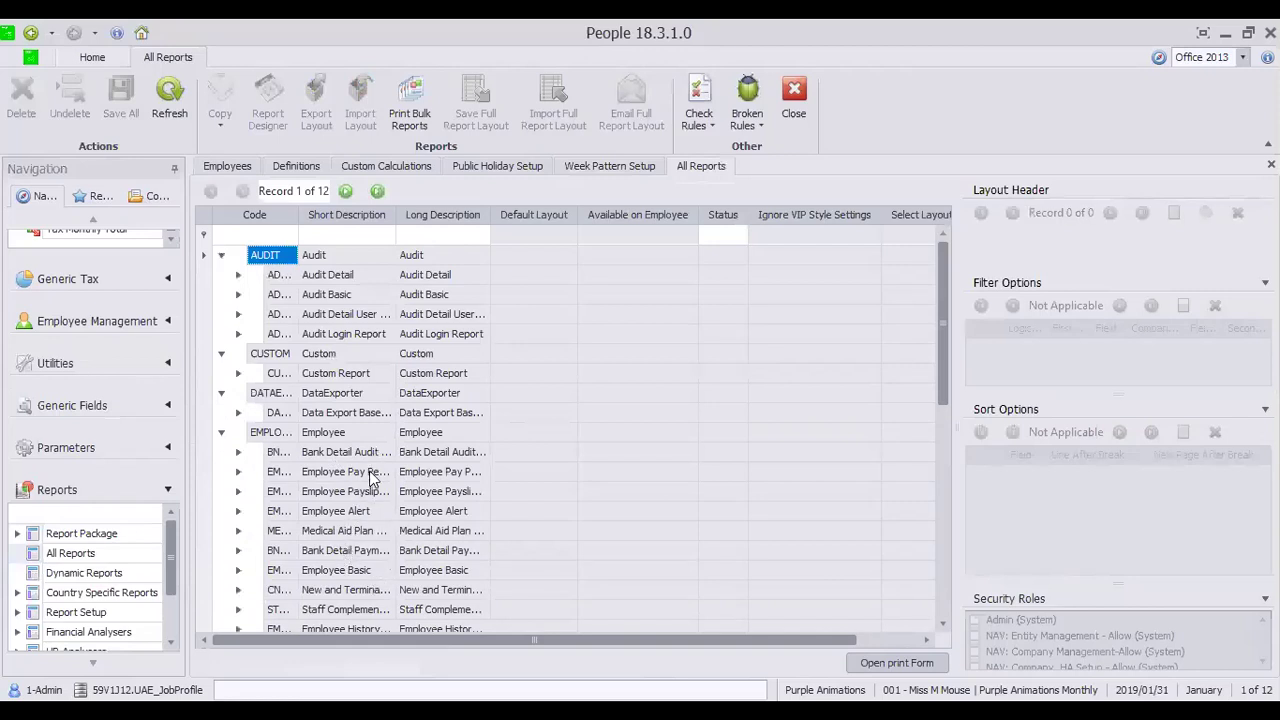
{"action": "scroll", "coordinate": [362, 518], "scroll_direction": "down", "scroll_amount": 1}
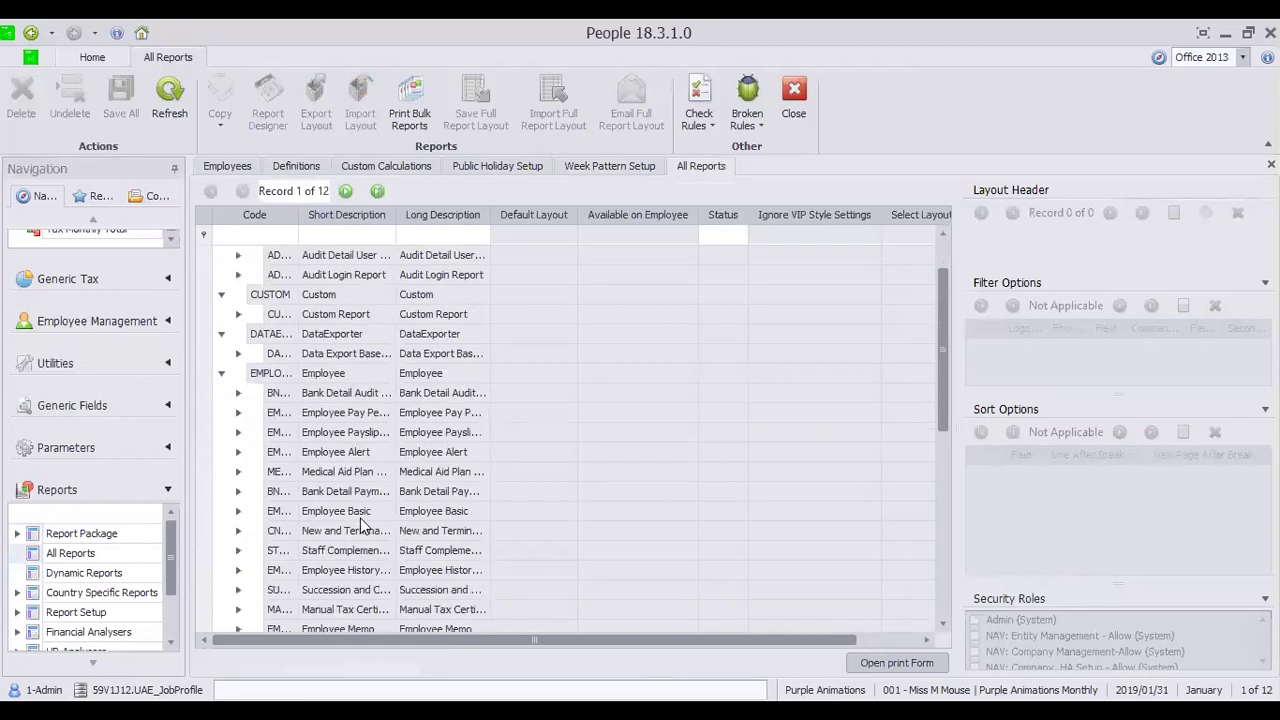
Open the Employee Basic report from the Employee category, preview it and read through the employee listing.
{"action": "double_click", "coordinate": [360, 518]}
{"action": "left_click", "coordinate": [364, 531]}
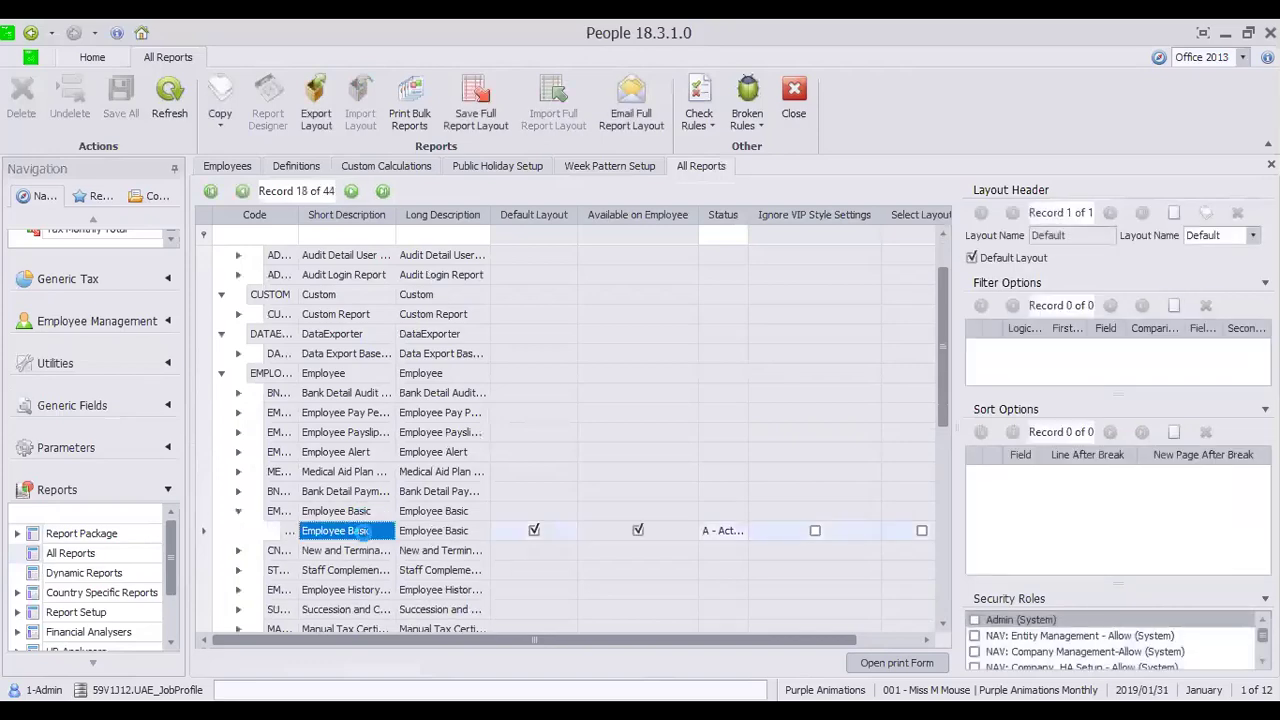
{"action": "double_click", "coordinate": [364, 531]}
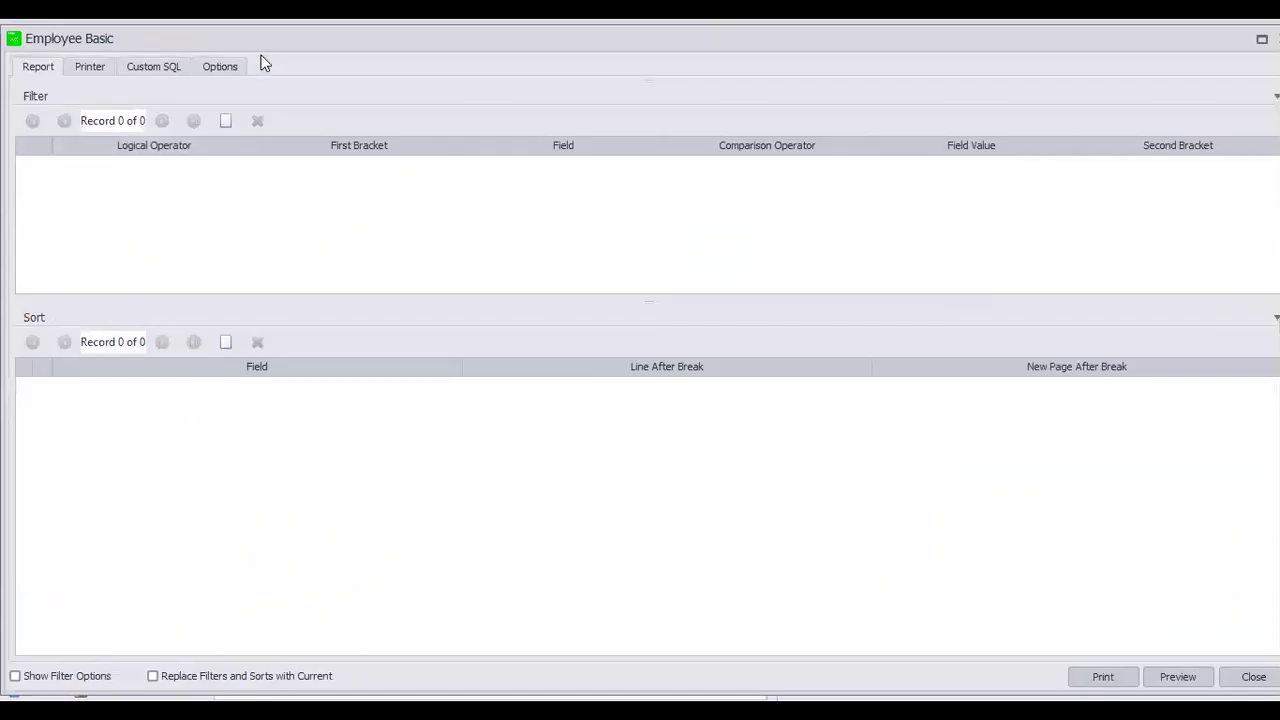
{"action": "left_click", "coordinate": [1172, 676]}
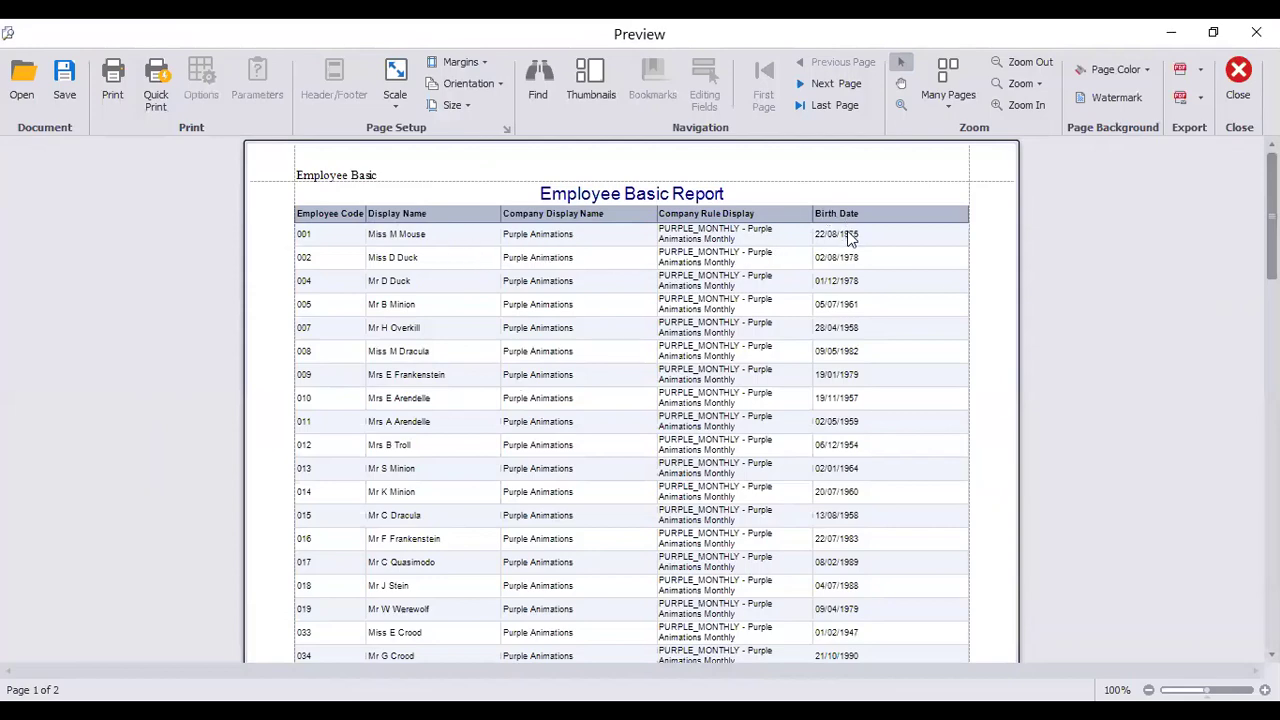
{"action": "scroll", "coordinate": [868, 411], "scroll_direction": "down", "scroll_amount": 10}
{"action": "scroll", "coordinate": [868, 407], "scroll_direction": "down", "scroll_amount": 3}
{"action": "scroll", "coordinate": [862, 401], "scroll_direction": "up", "scroll_amount": 8}
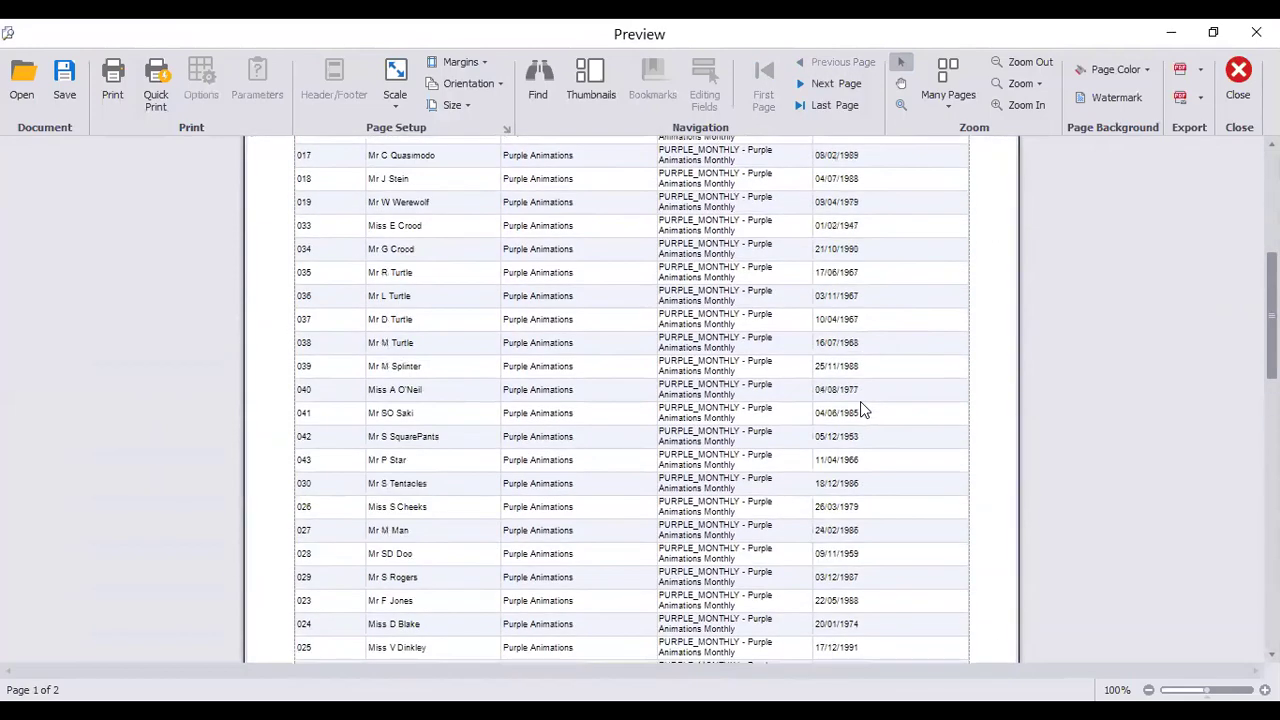
{"action": "scroll", "coordinate": [860, 404], "scroll_direction": "up", "scroll_amount": 8}
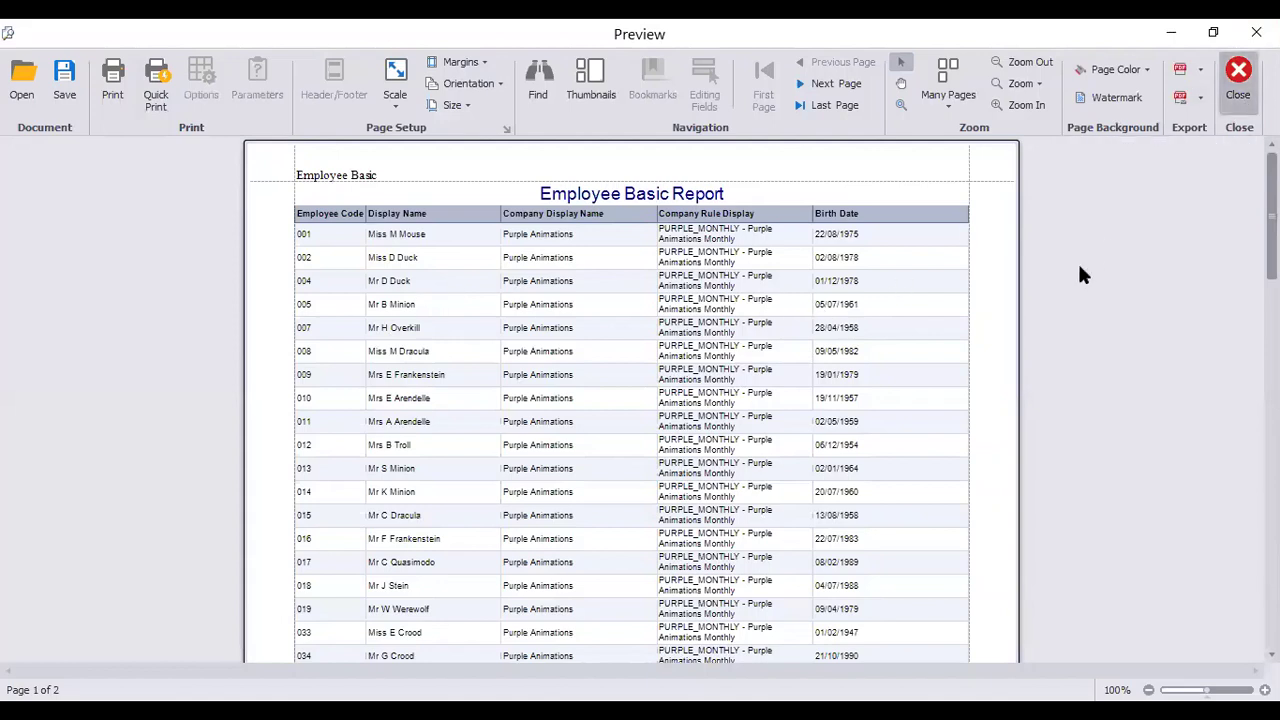
View the preview's export formats and watermark options without applying any, and close the preview and the Employee Basic report window.
{"action": "left_click", "coordinate": [1199, 70]}
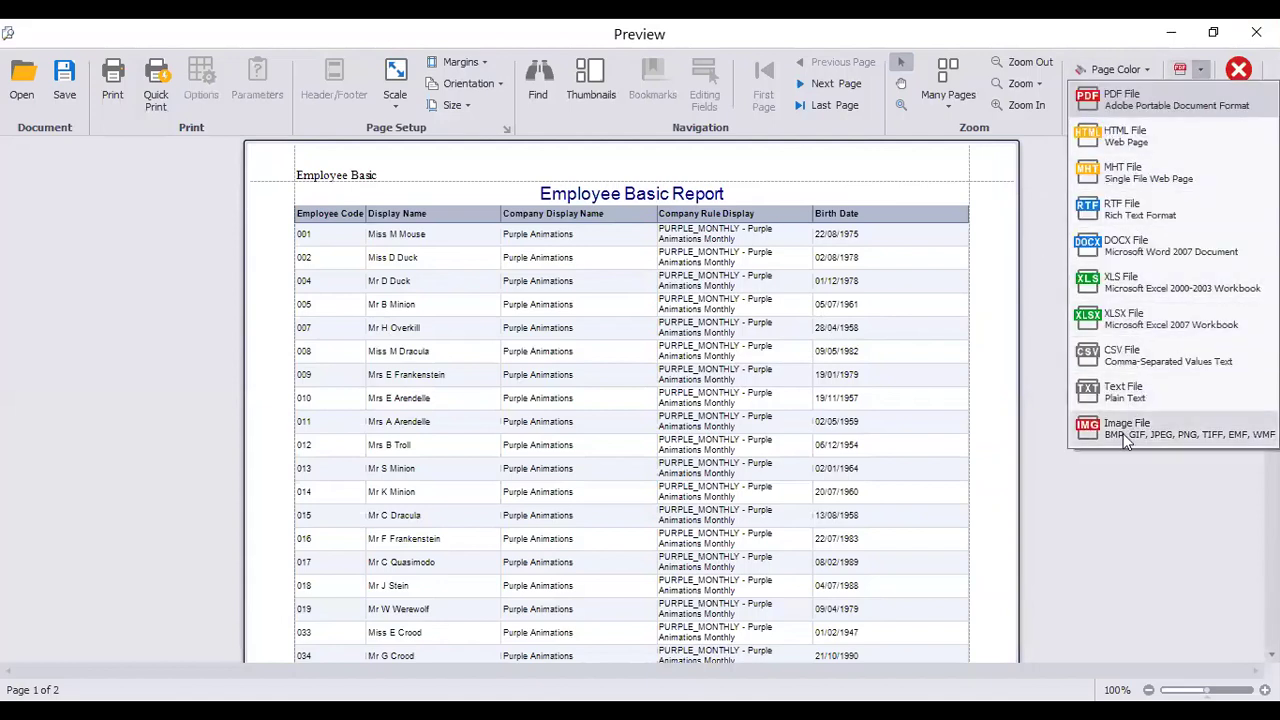
{"action": "left_click", "coordinate": [1117, 509]}
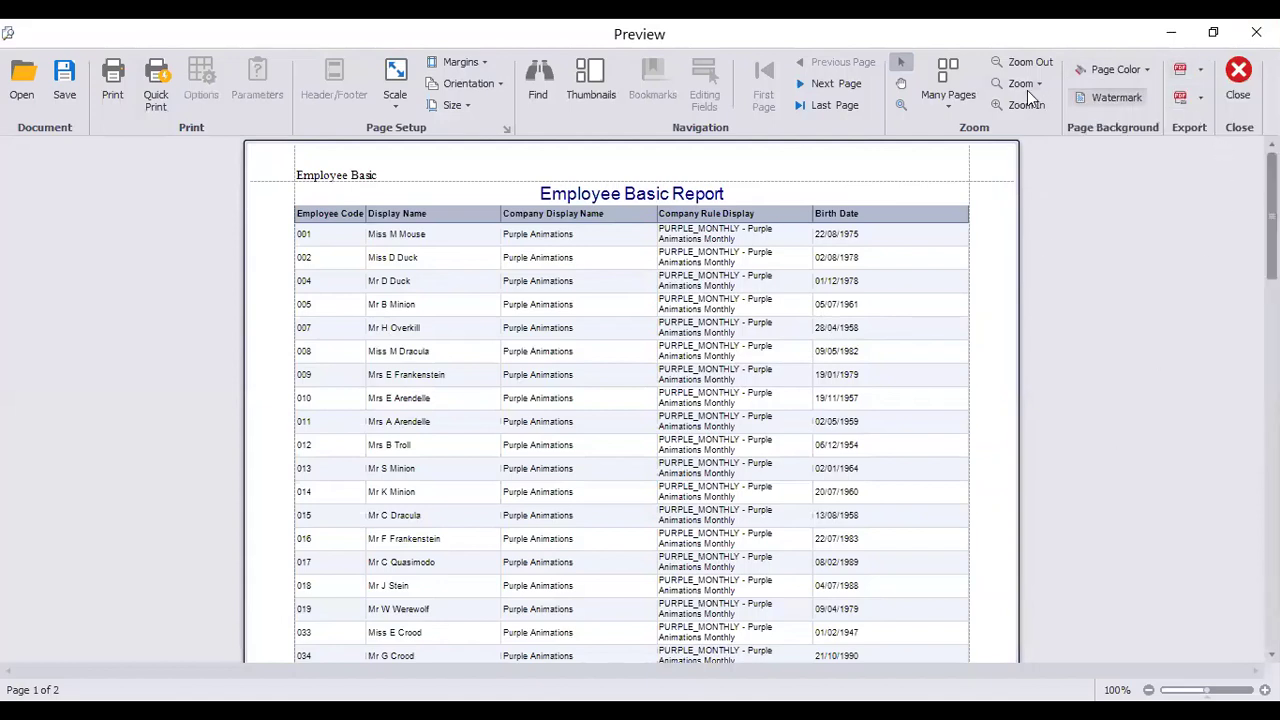
{"action": "left_click", "coordinate": [1128, 108]}
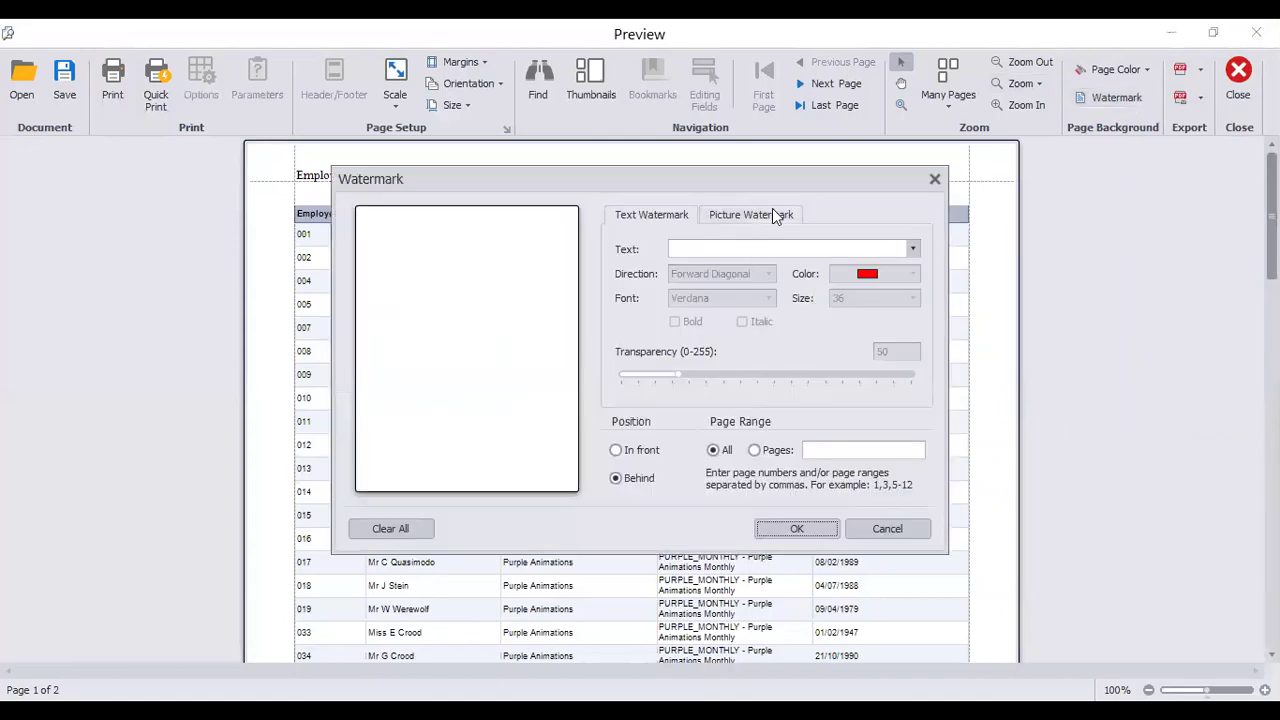
{"action": "left_click", "coordinate": [887, 528]}
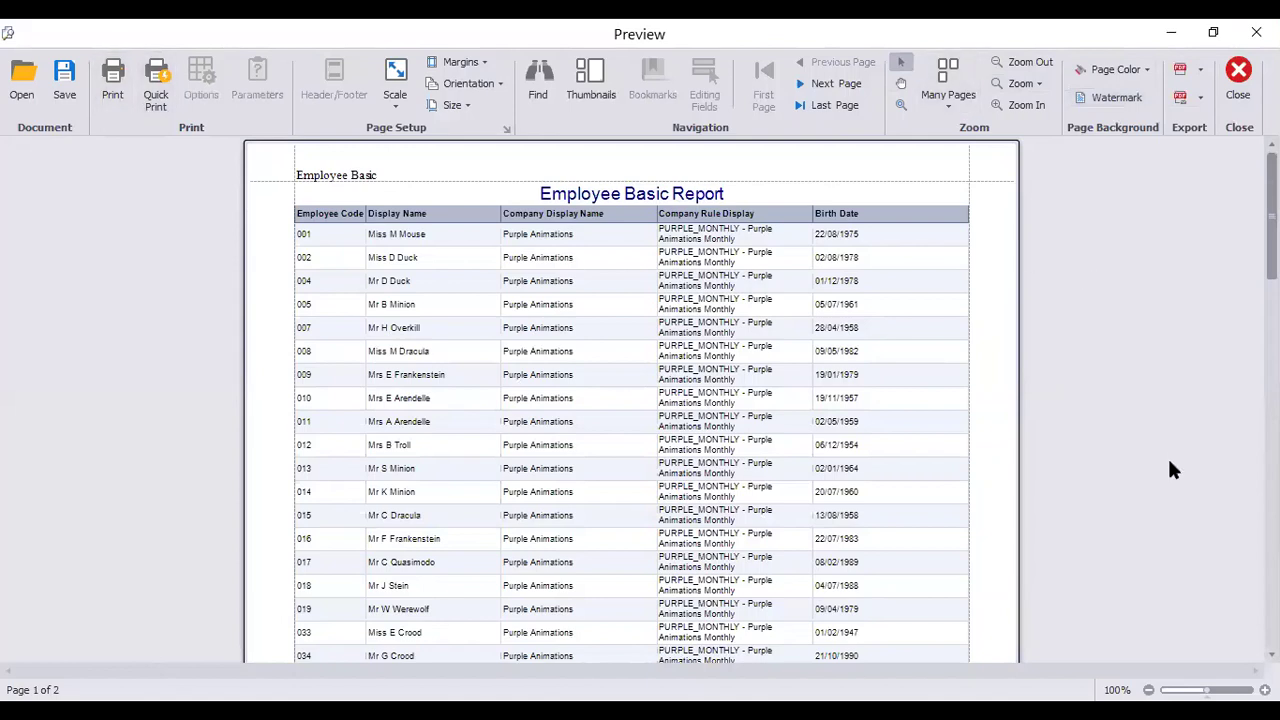
{"action": "left_click", "coordinate": [1241, 100]}
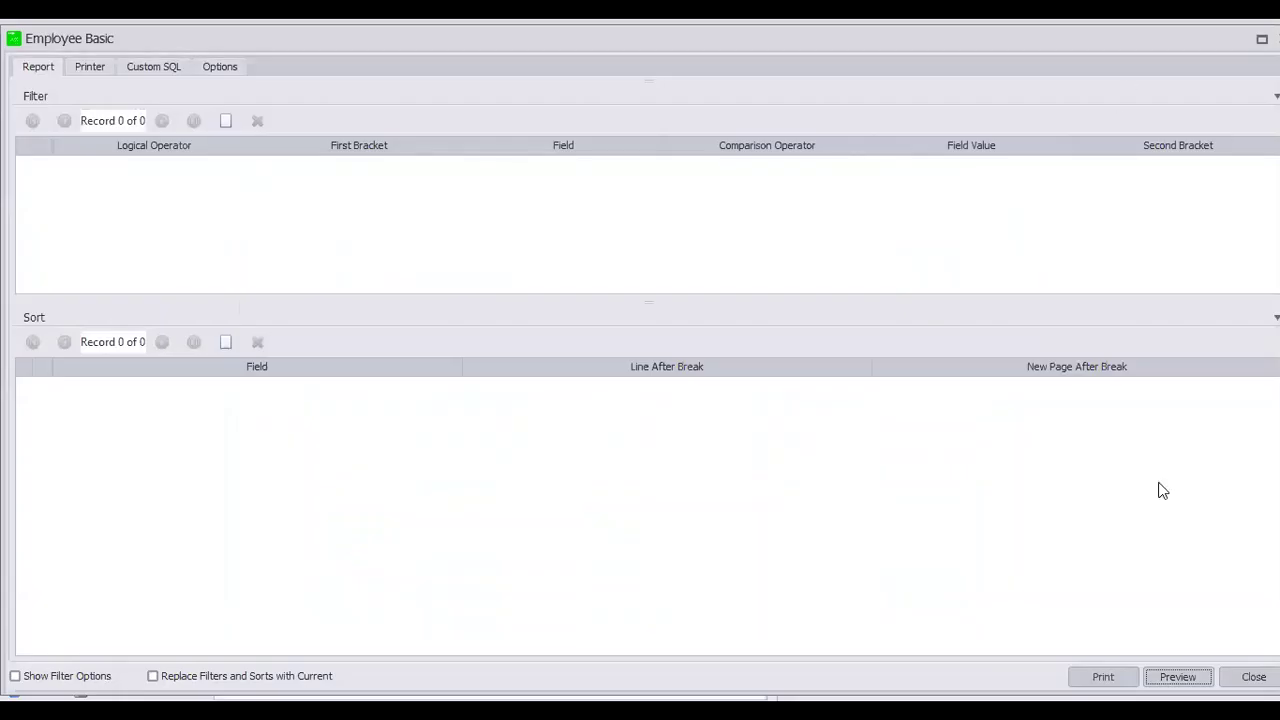
{"action": "left_click", "coordinate": [1252, 678]}
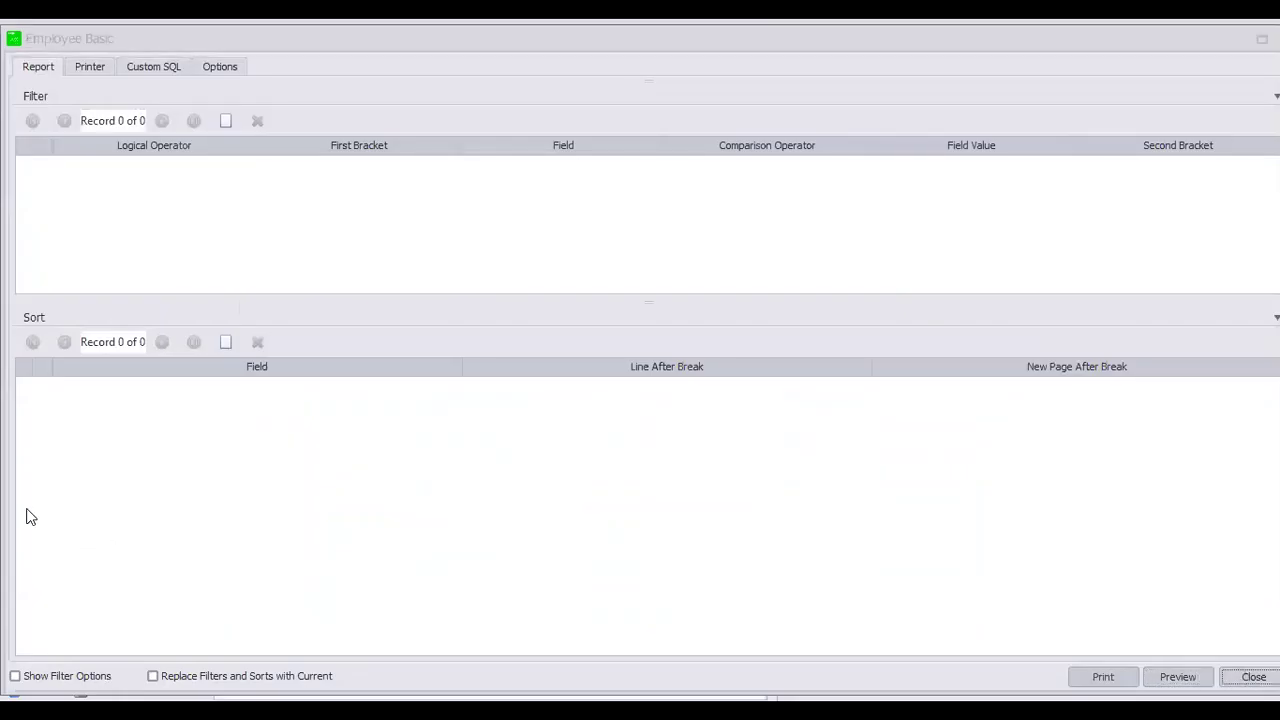
View the remaining entries of the Reports group and those of the Parameters group, leaving both groups collapsed.
{"action": "scroll", "coordinate": [100, 574], "scroll_direction": "down", "scroll_amount": 1}
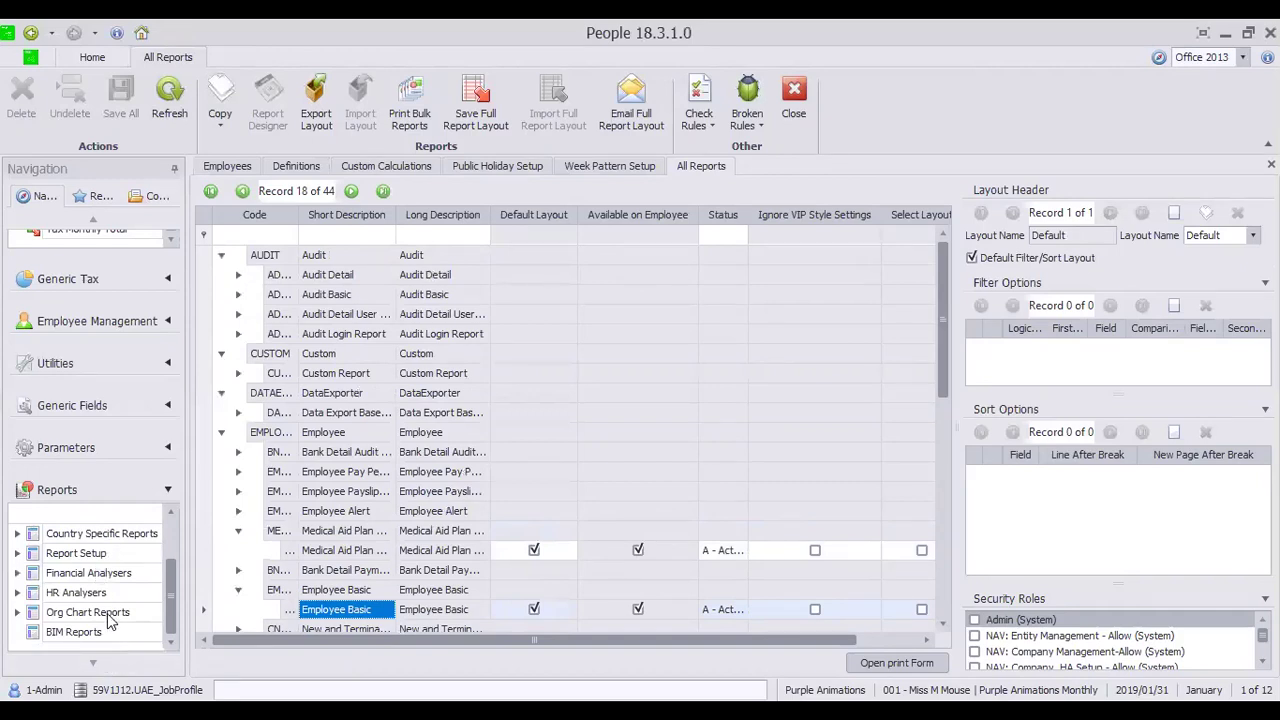
{"action": "scroll", "coordinate": [110, 622], "scroll_direction": "up", "scroll_amount": 1}
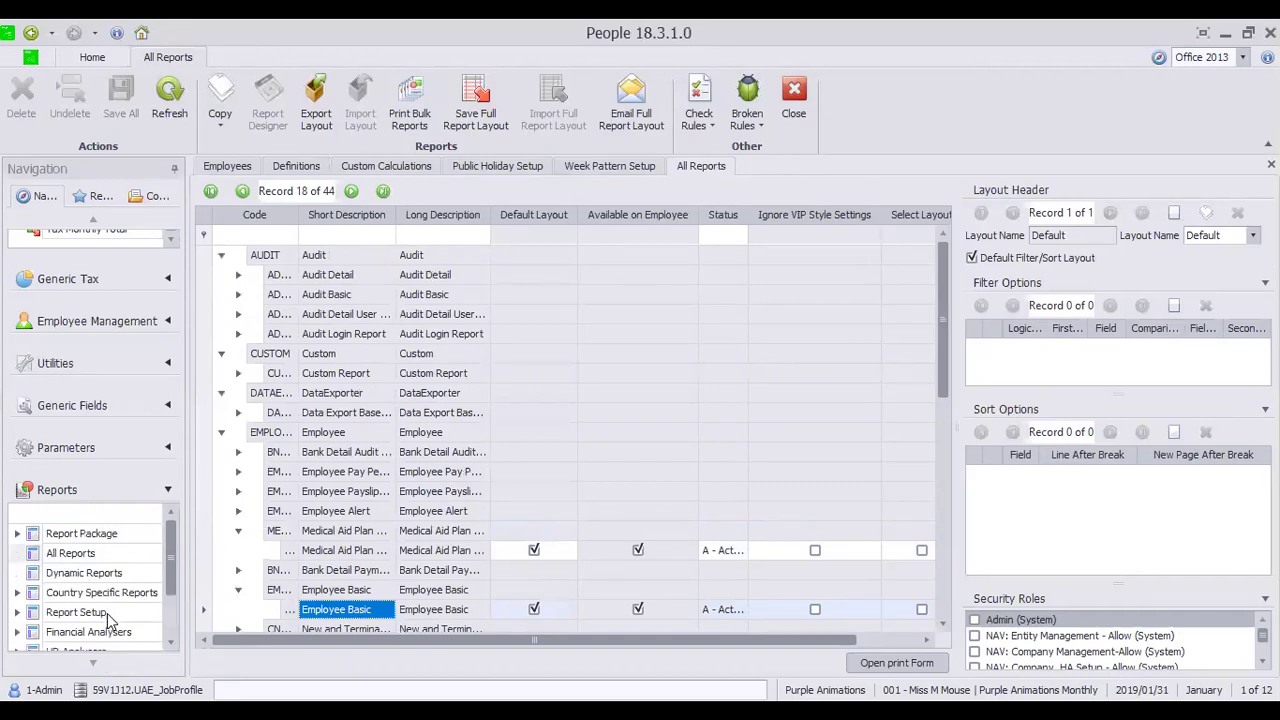
{"action": "left_click", "coordinate": [167, 492]}
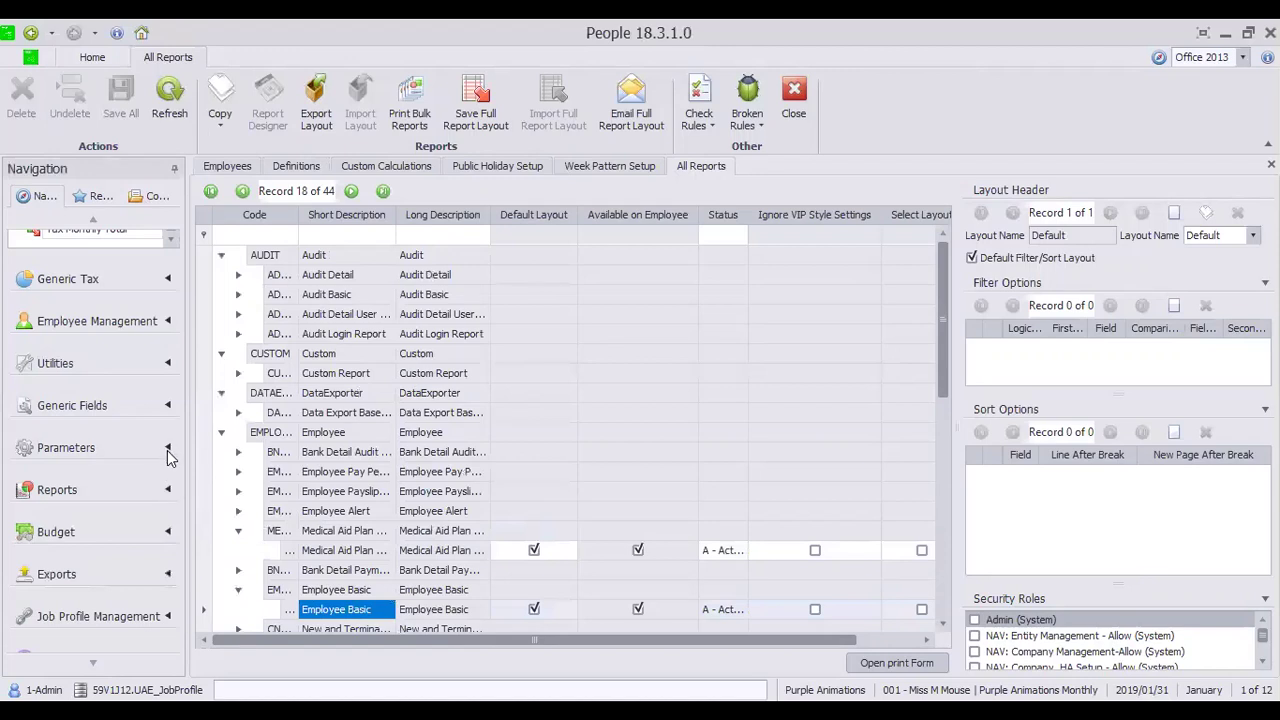
{"action": "left_click", "coordinate": [168, 449]}
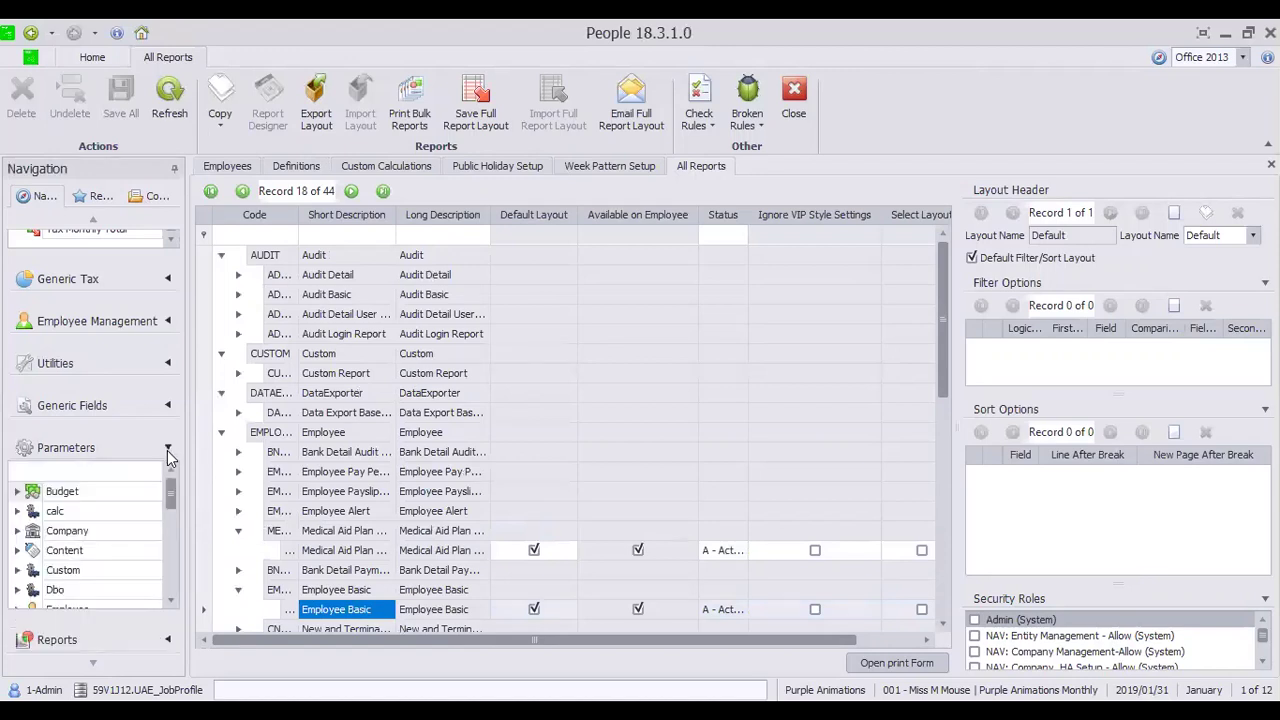
{"action": "left_click", "coordinate": [168, 451]}
{"action": "scroll", "coordinate": [157, 505], "scroll_direction": "down", "scroll_amount": 2}
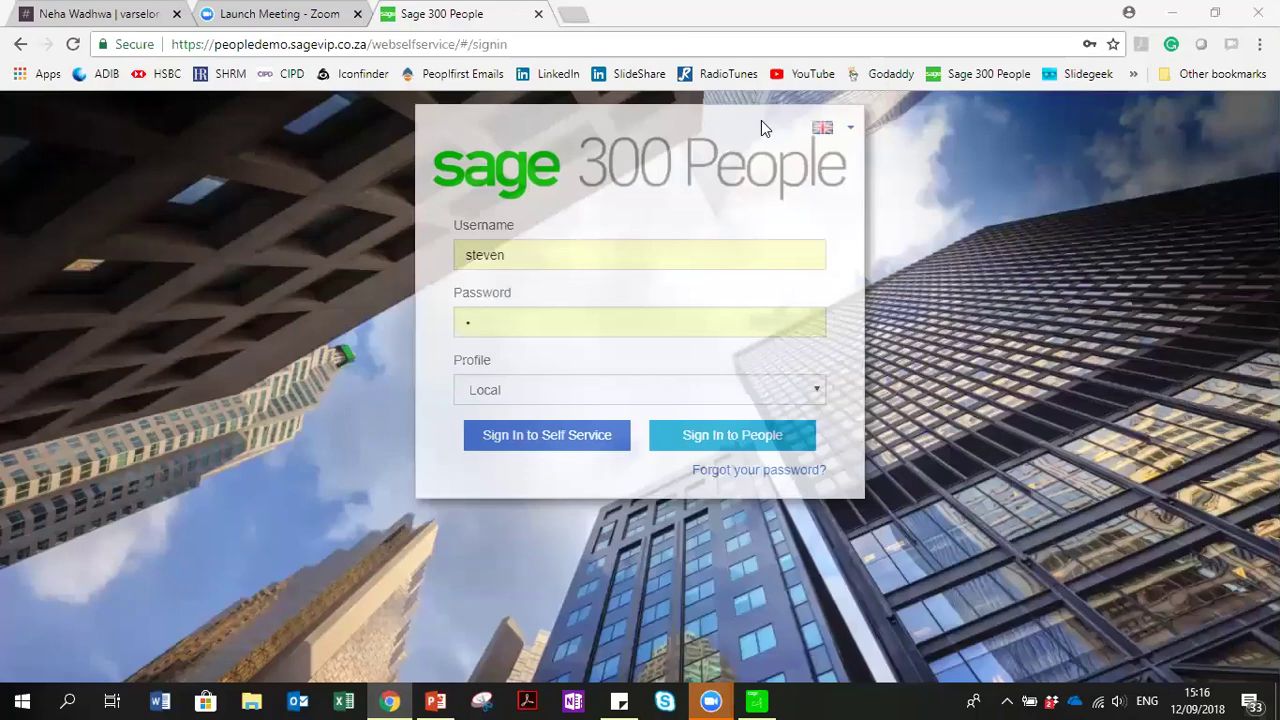
Try to sign in to People on the Sage 300 People web sign-in page, re-entering the account password.
{"action": "left_click", "coordinate": [761, 121]}
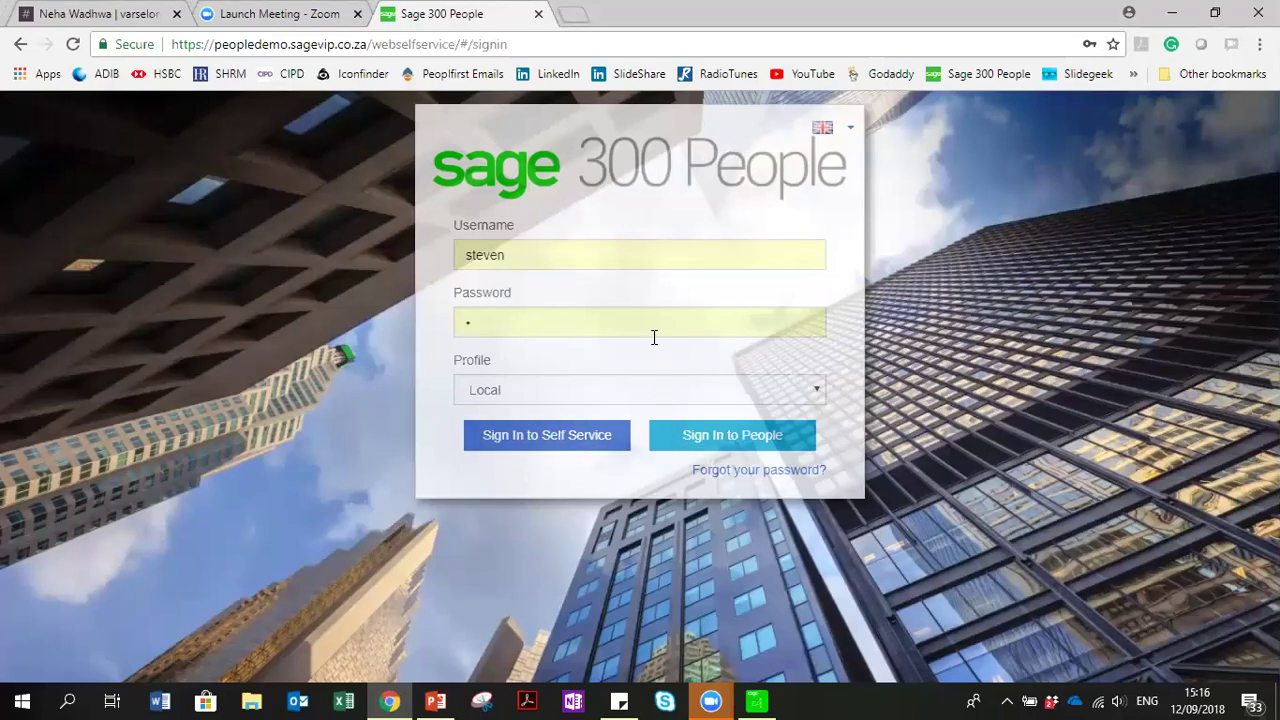
{"action": "left_click", "coordinate": [709, 445]}
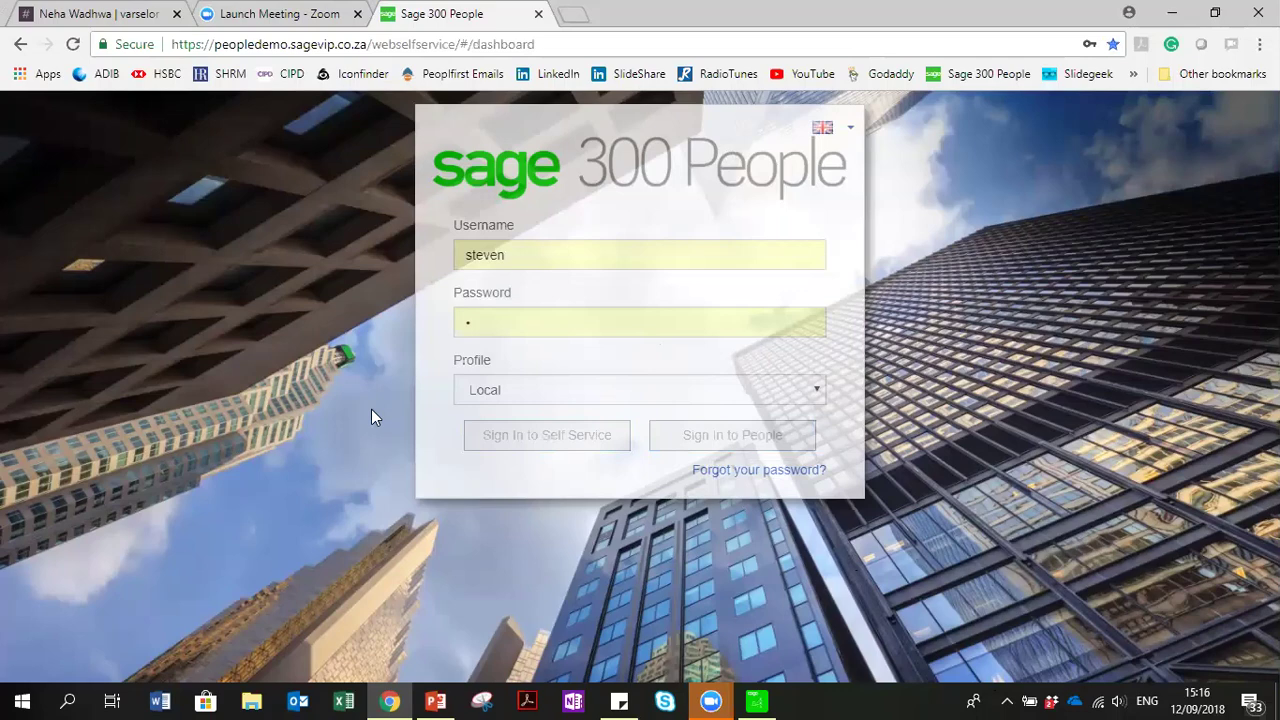
{"action": "left_click", "coordinate": [496, 331]}
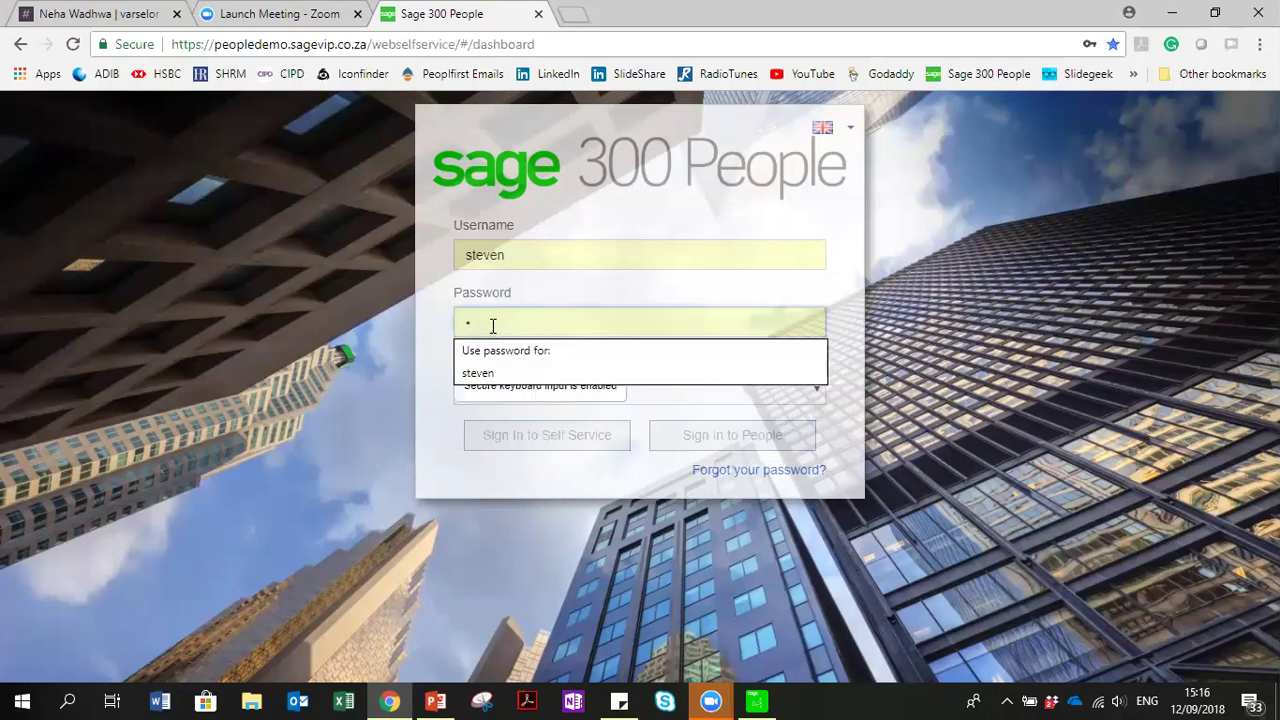
{"action": "key", "text": "BackSpace"}
{"action": "type", "text": "s"}
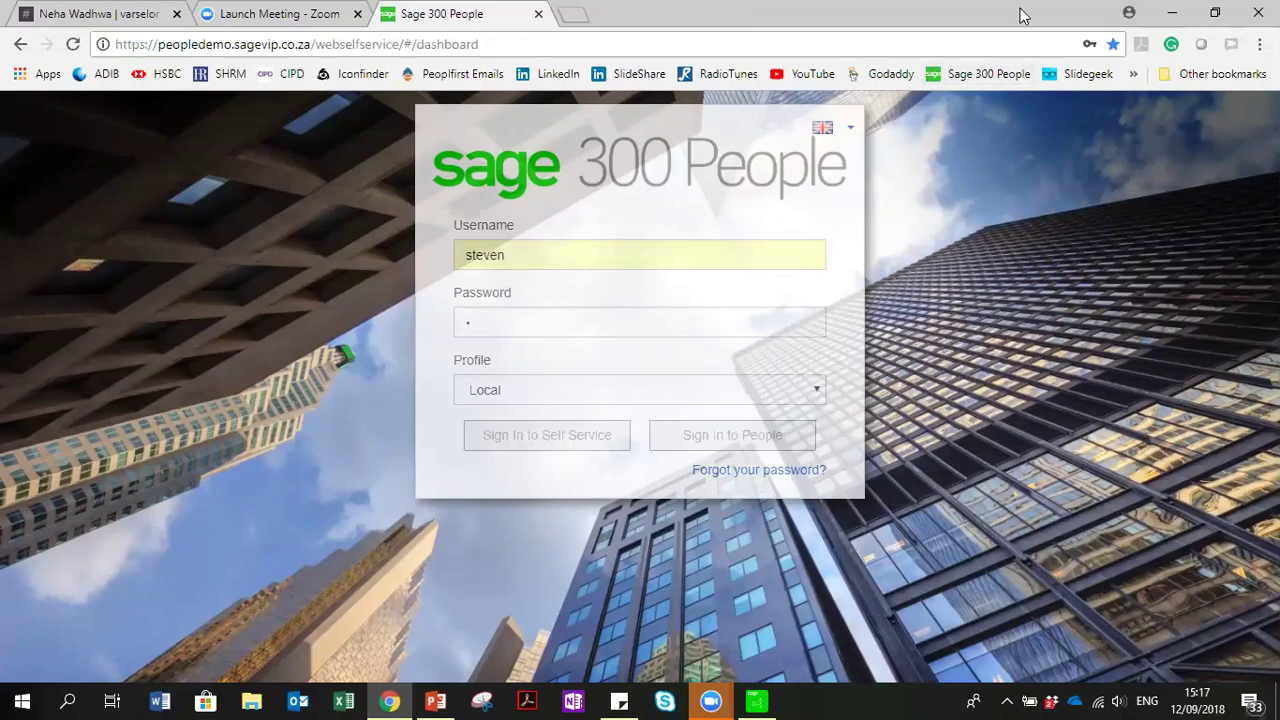
Close the sign-in page's tab and load the bookmarked Sage 300 People dashboard in a new browser tab.
{"action": "key", "text": "ctrl+w"}
{"action": "key", "text": "ctrl+t"}
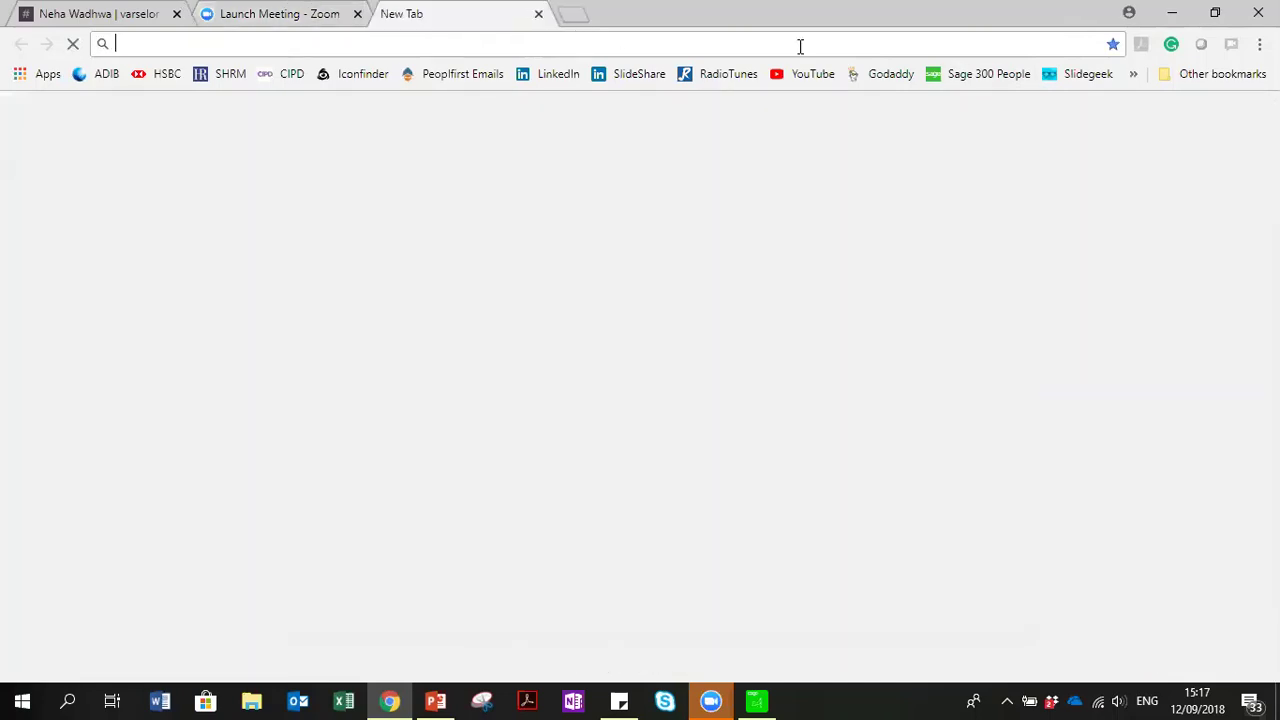
{"action": "left_click", "coordinate": [946, 78]}
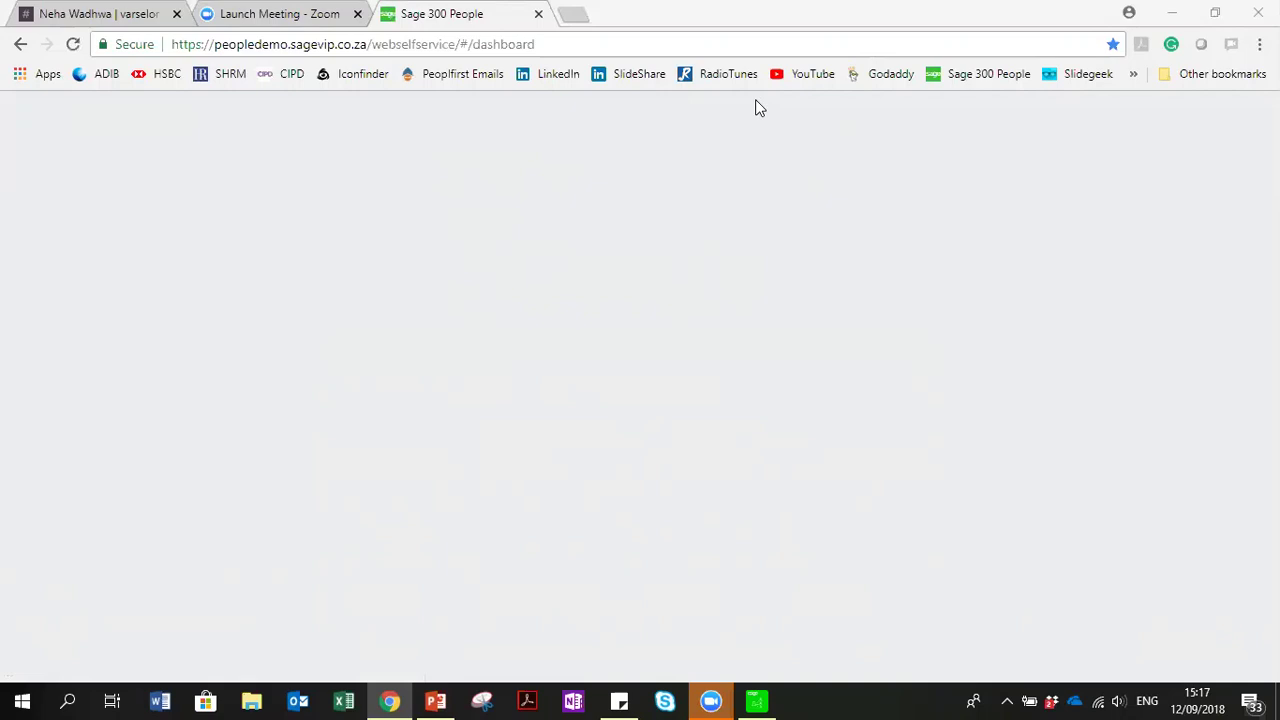
{"action": "left_click", "coordinate": [744, 157]}
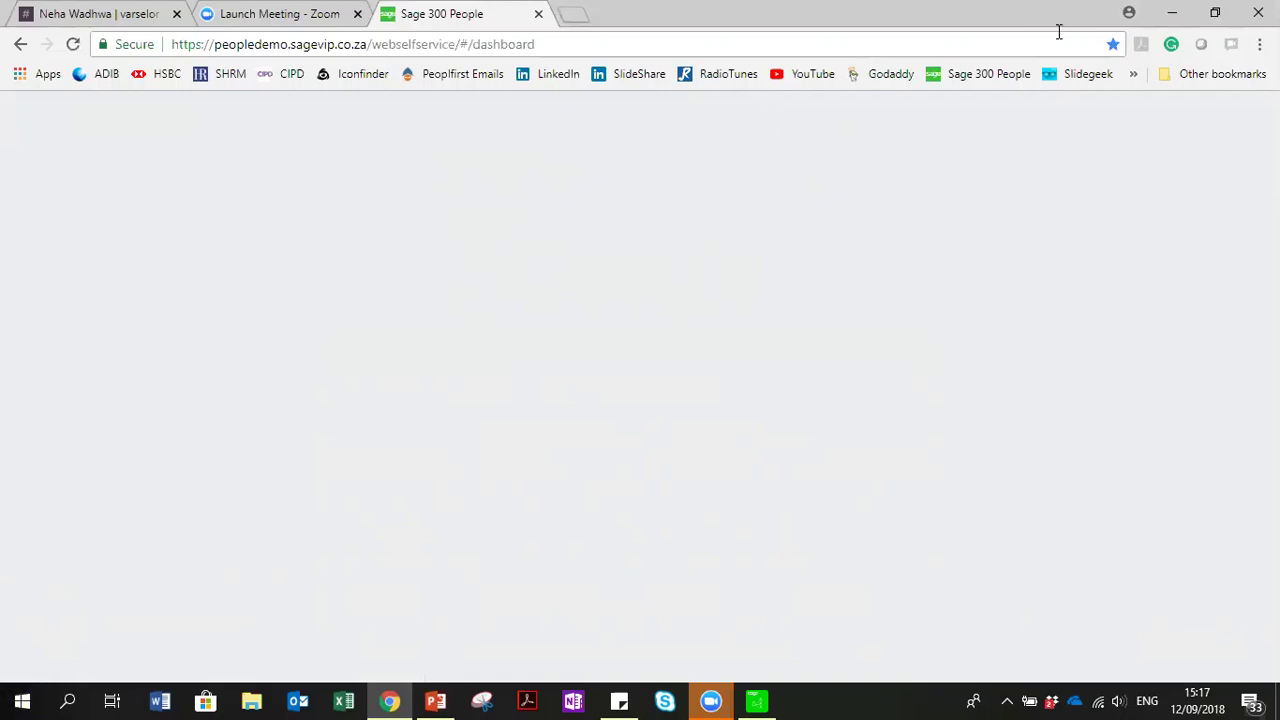
Switch to the People desktop application and back to the browser, and reload the self-service dashboard address.
{"action": "left_click", "coordinate": [766, 701]}
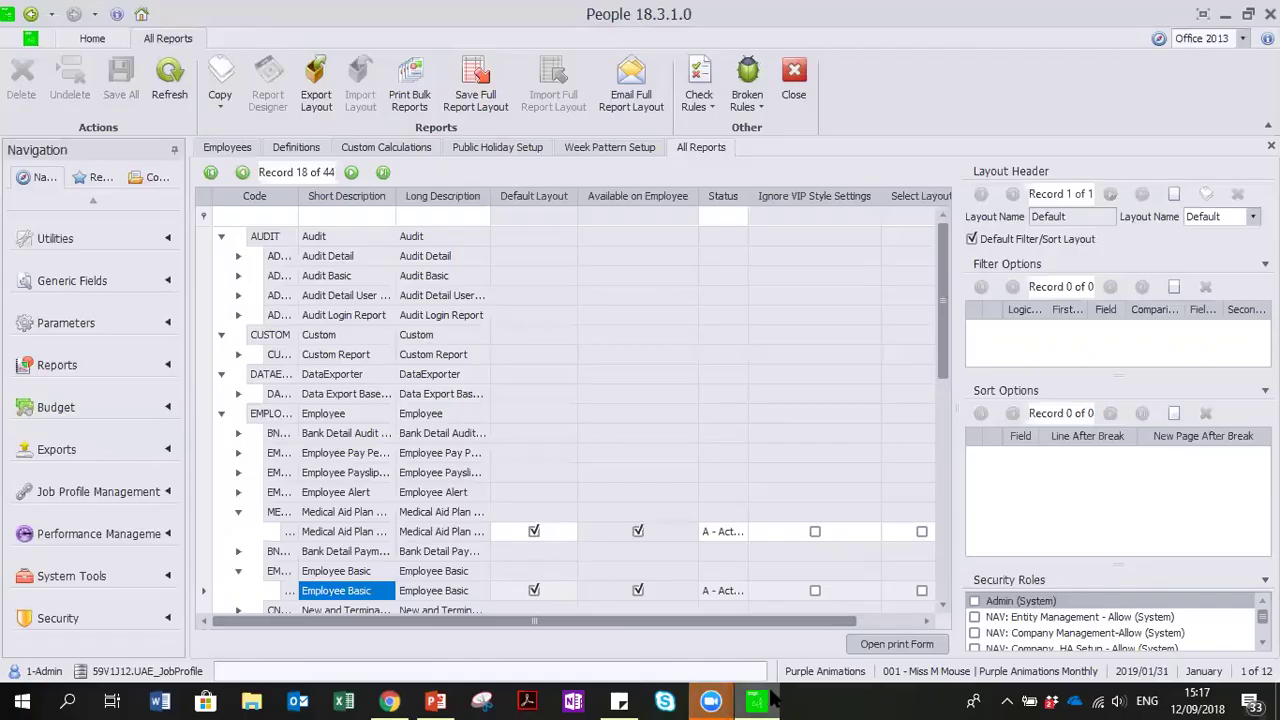
{"action": "left_click", "coordinate": [757, 701]}
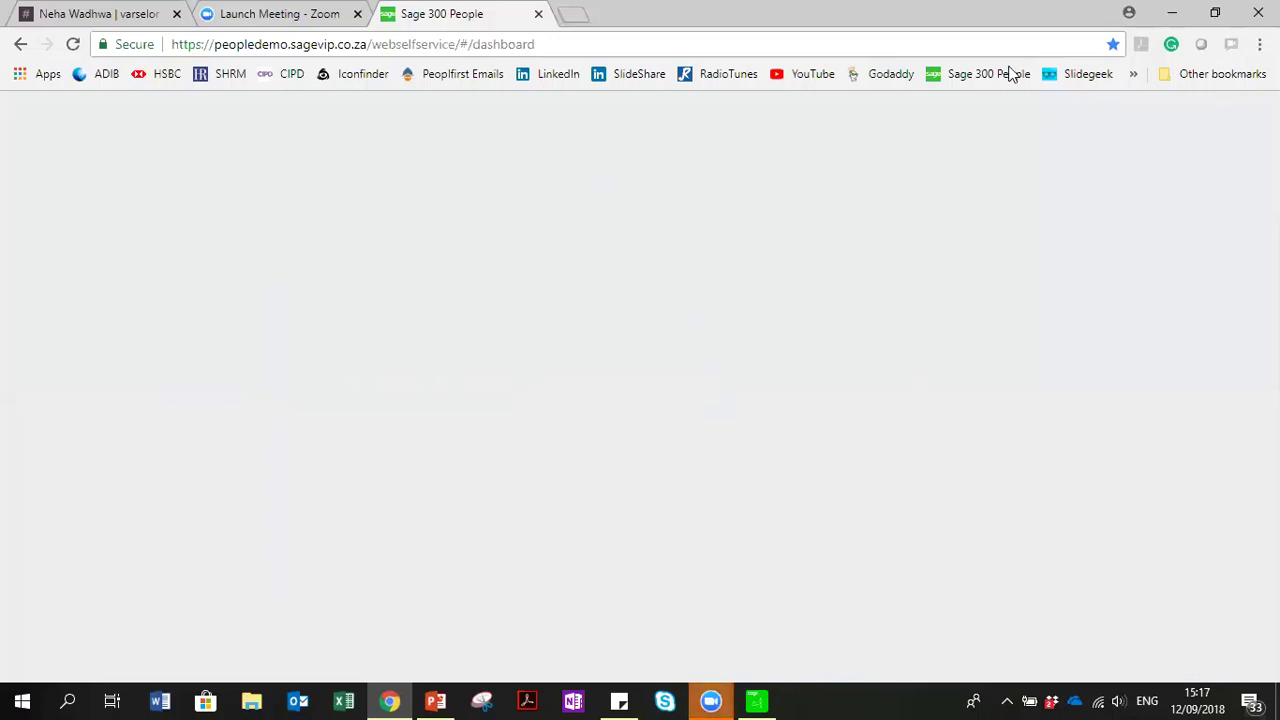
{"action": "left_click", "coordinate": [553, 40]}
{"action": "key", "text": "Return"}
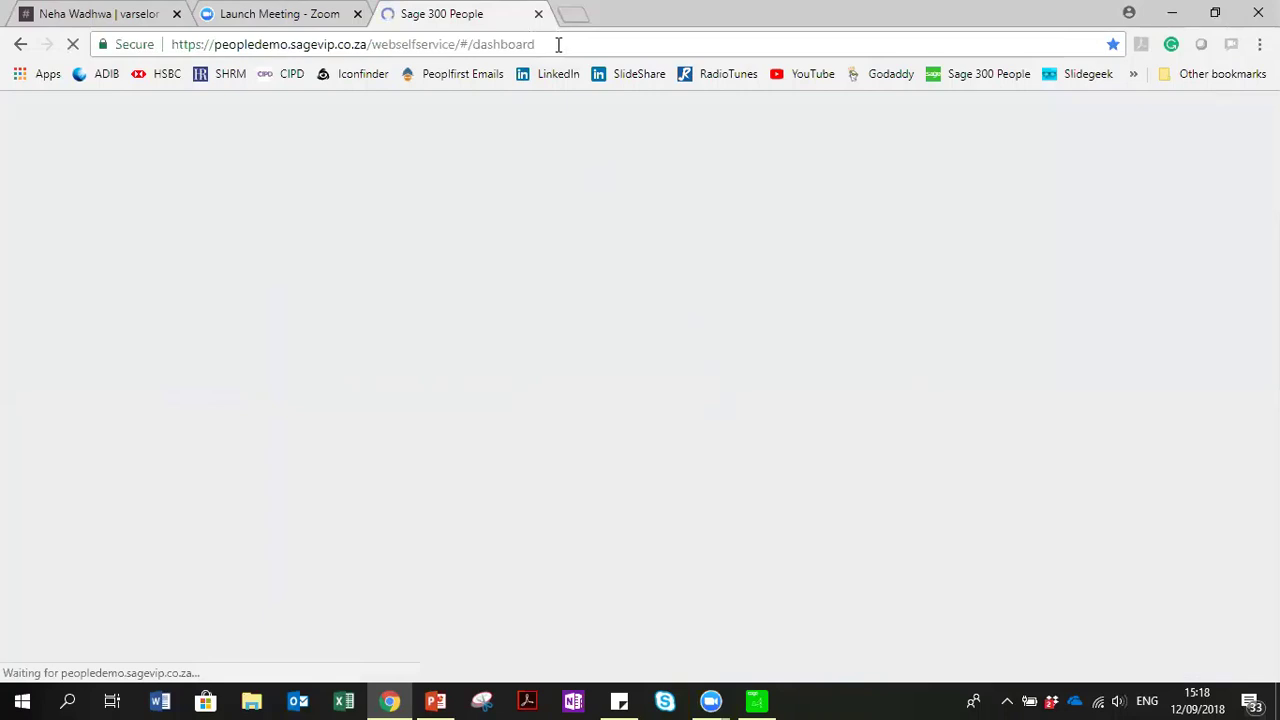
Replace the stalled dashboard tab with a new one and load the Sage 300 People bookmark in it.
{"action": "left_click", "coordinate": [572, 13]}
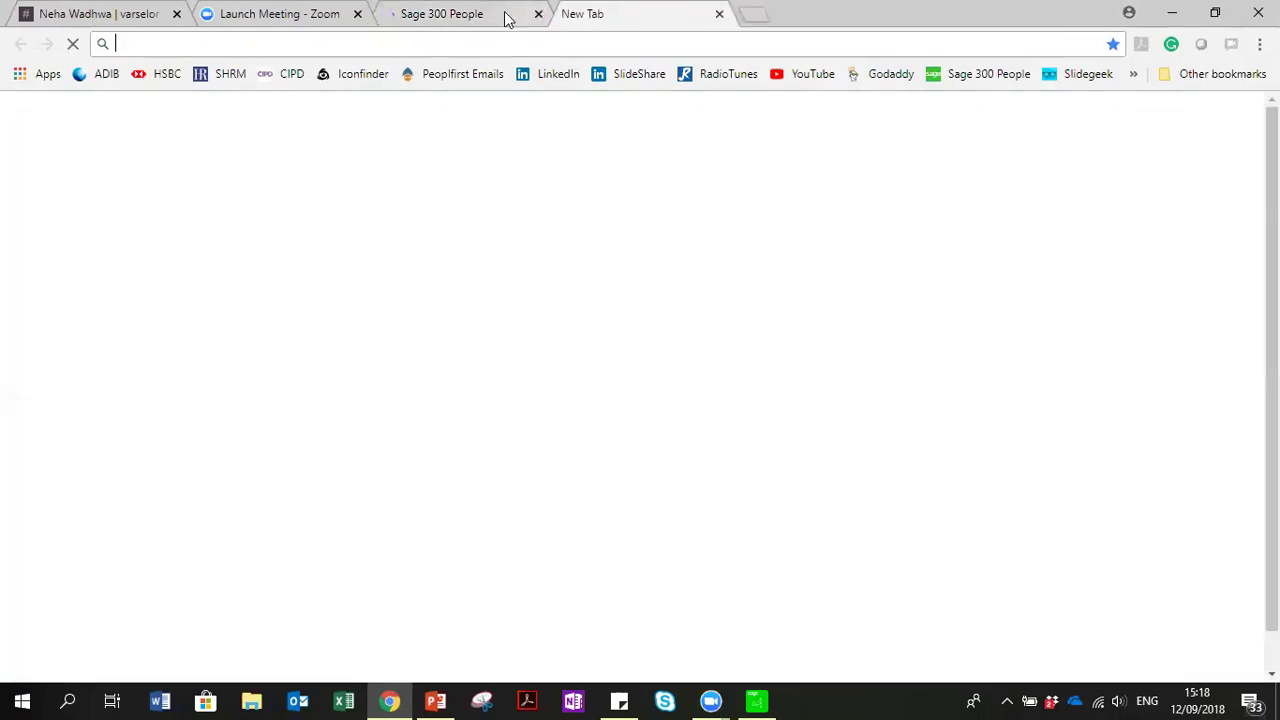
{"action": "left_click", "coordinate": [538, 14]}
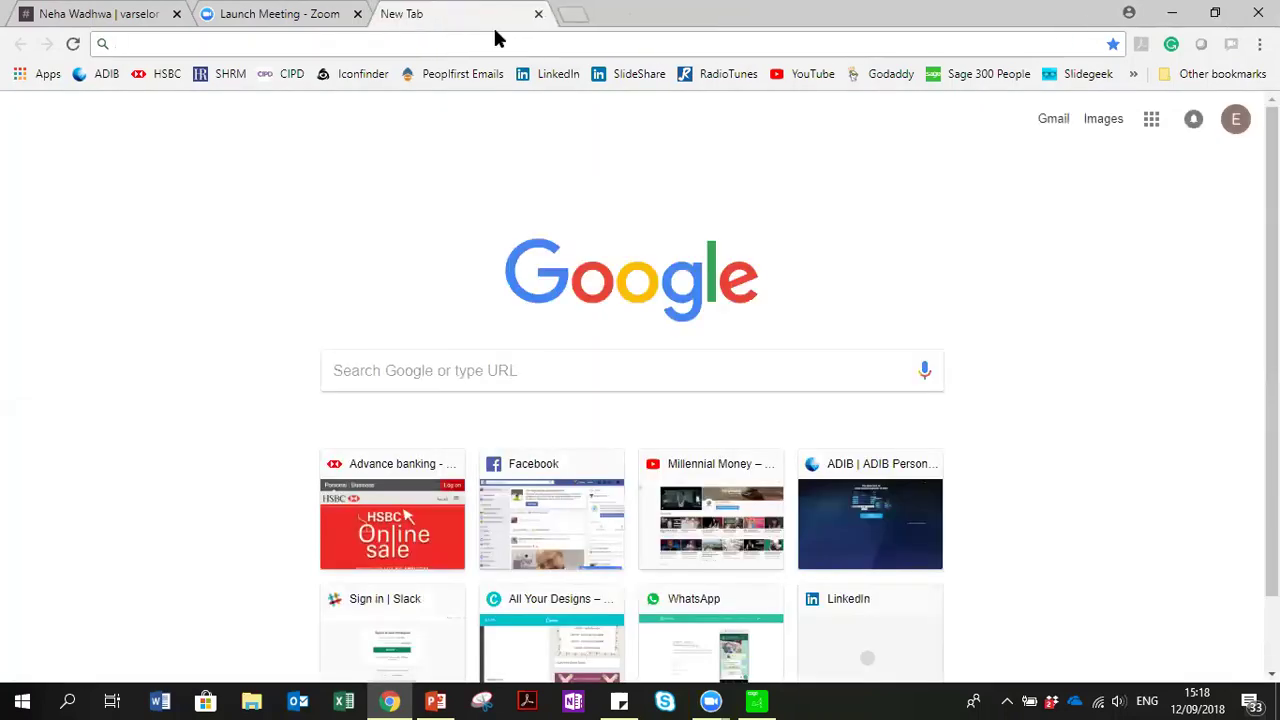
{"action": "left_click", "coordinate": [951, 77]}
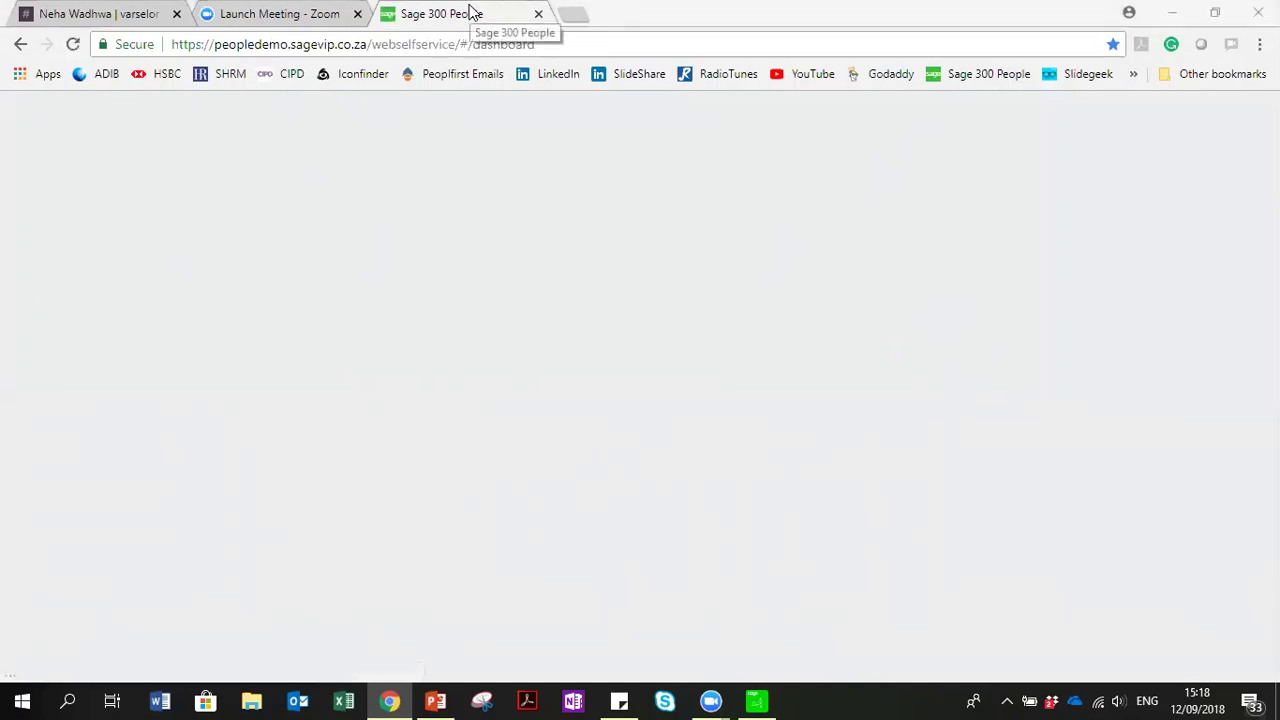
Close the blank Sage 300 People tab and request the bookmarked dashboard again from a fresh tab.
{"action": "middle_click", "coordinate": [466, 17]}
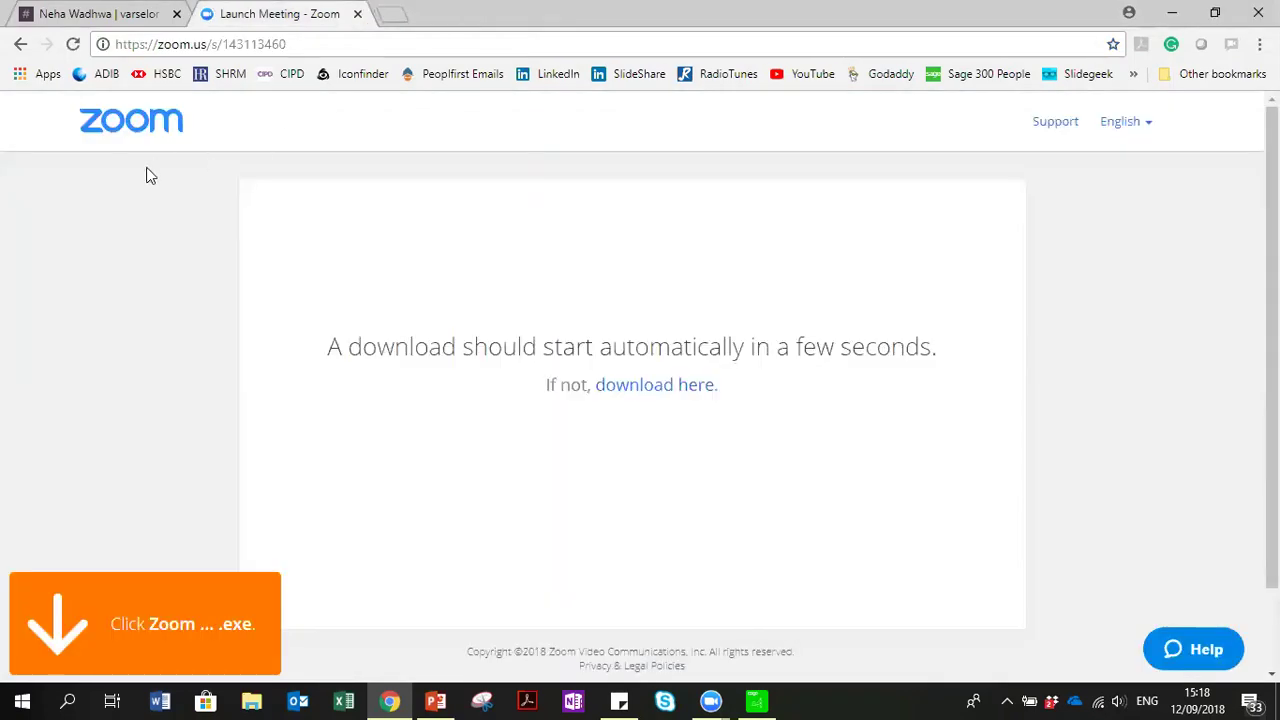
{"action": "left_click", "coordinate": [393, 14]}
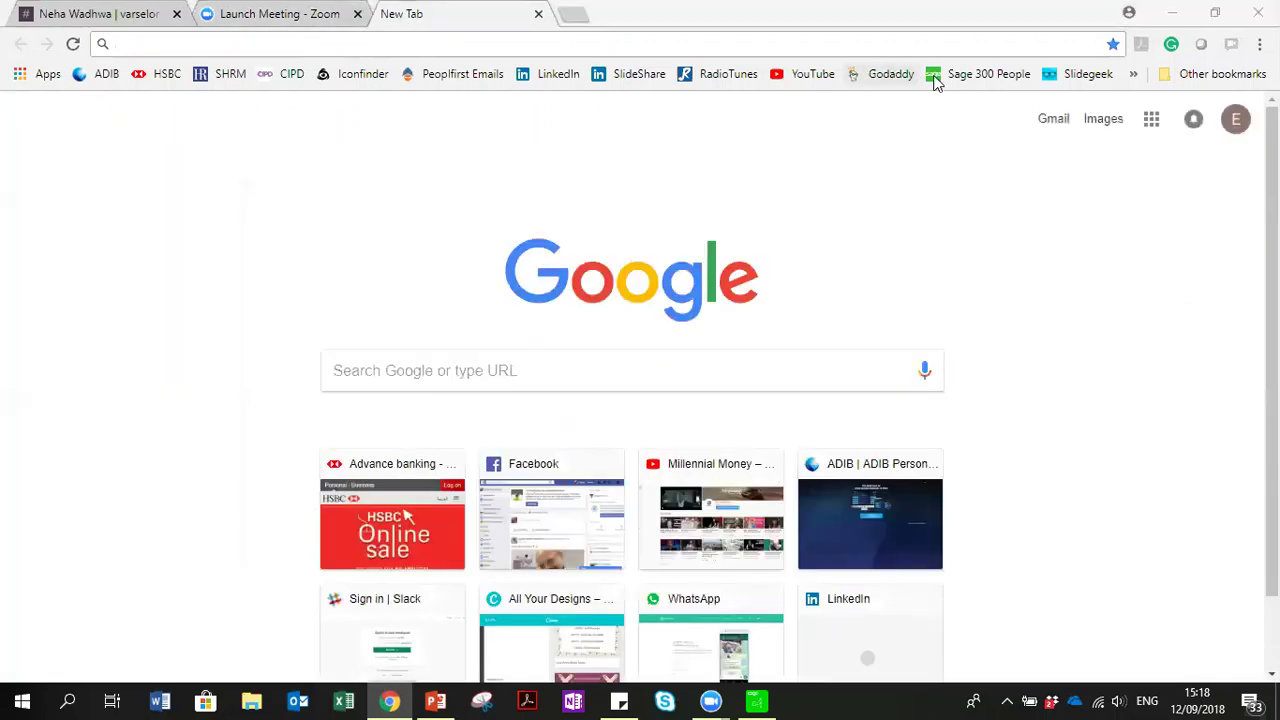
{"action": "left_click", "coordinate": [967, 75]}
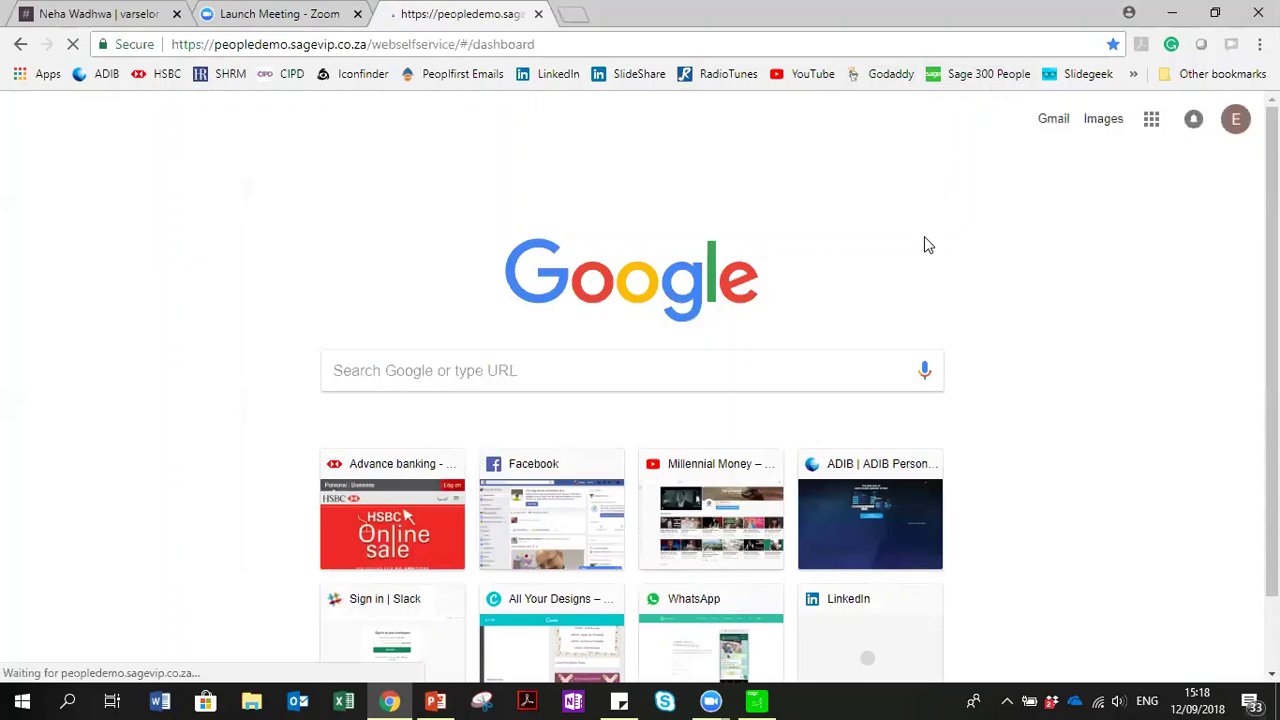